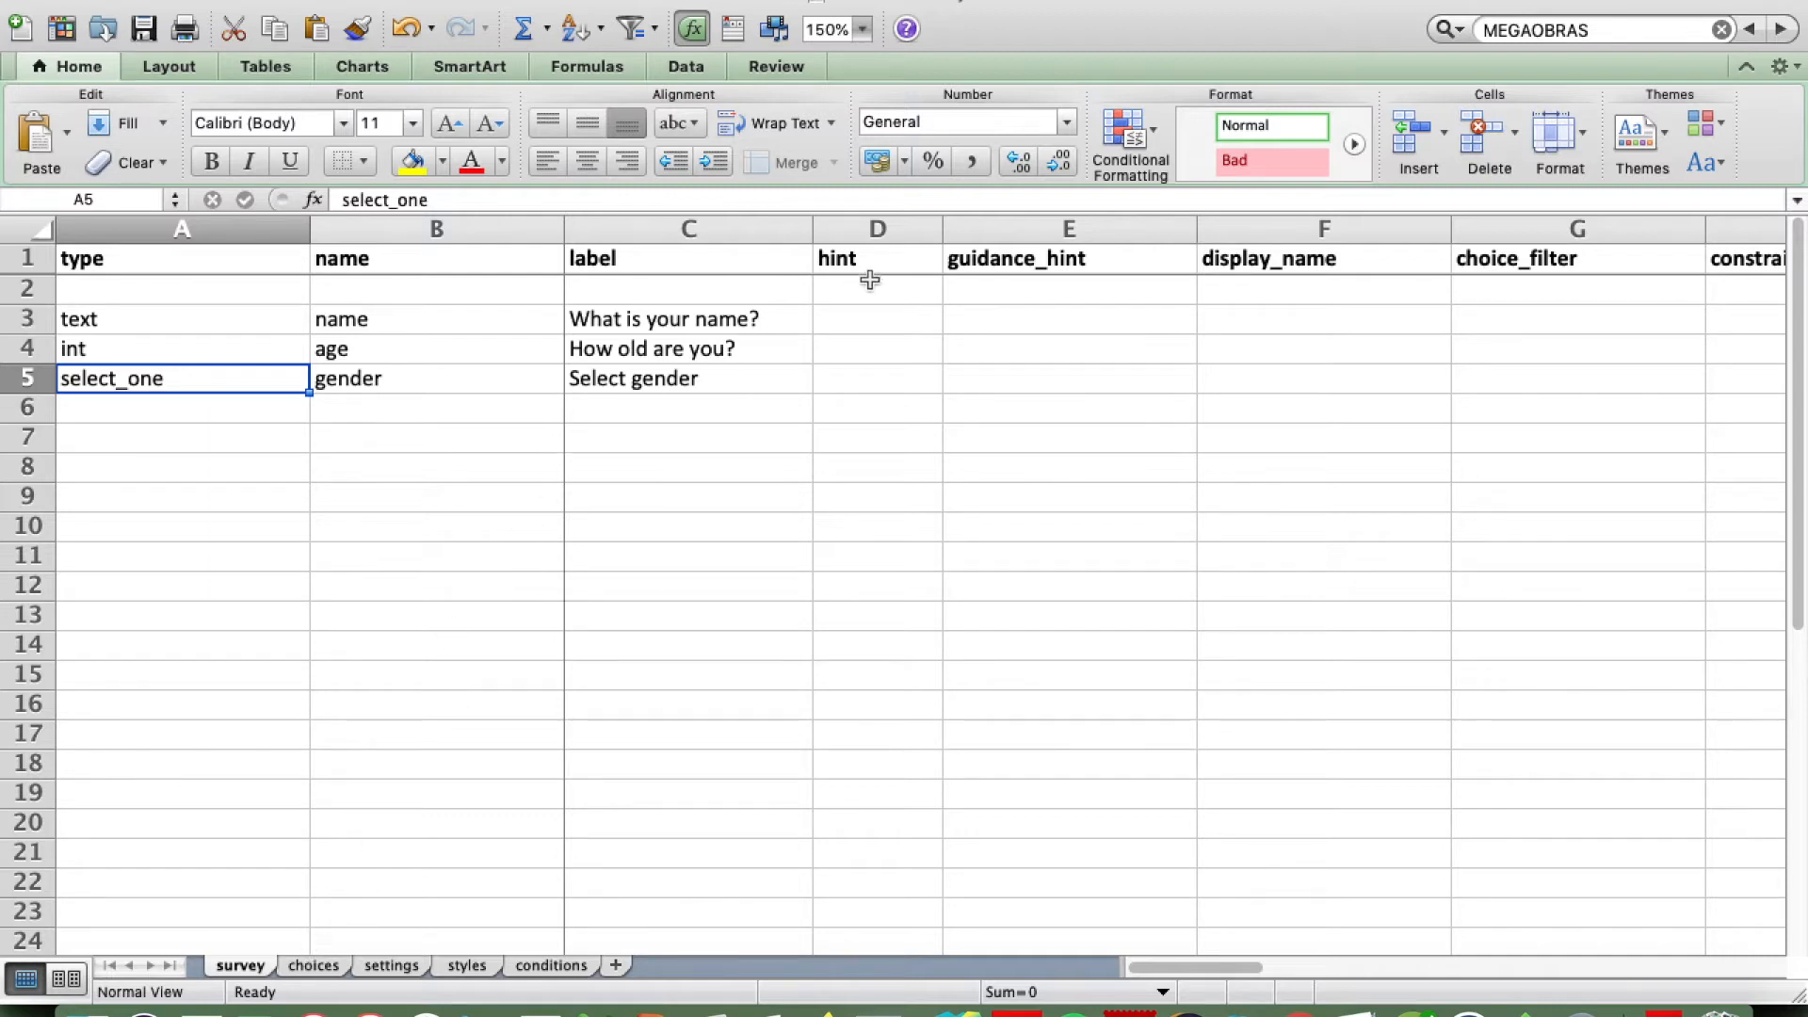
Step: Insert four blank columns before the guidance_hint column on the survey sheet
{"action": "left_click", "coordinate": [981, 226]}
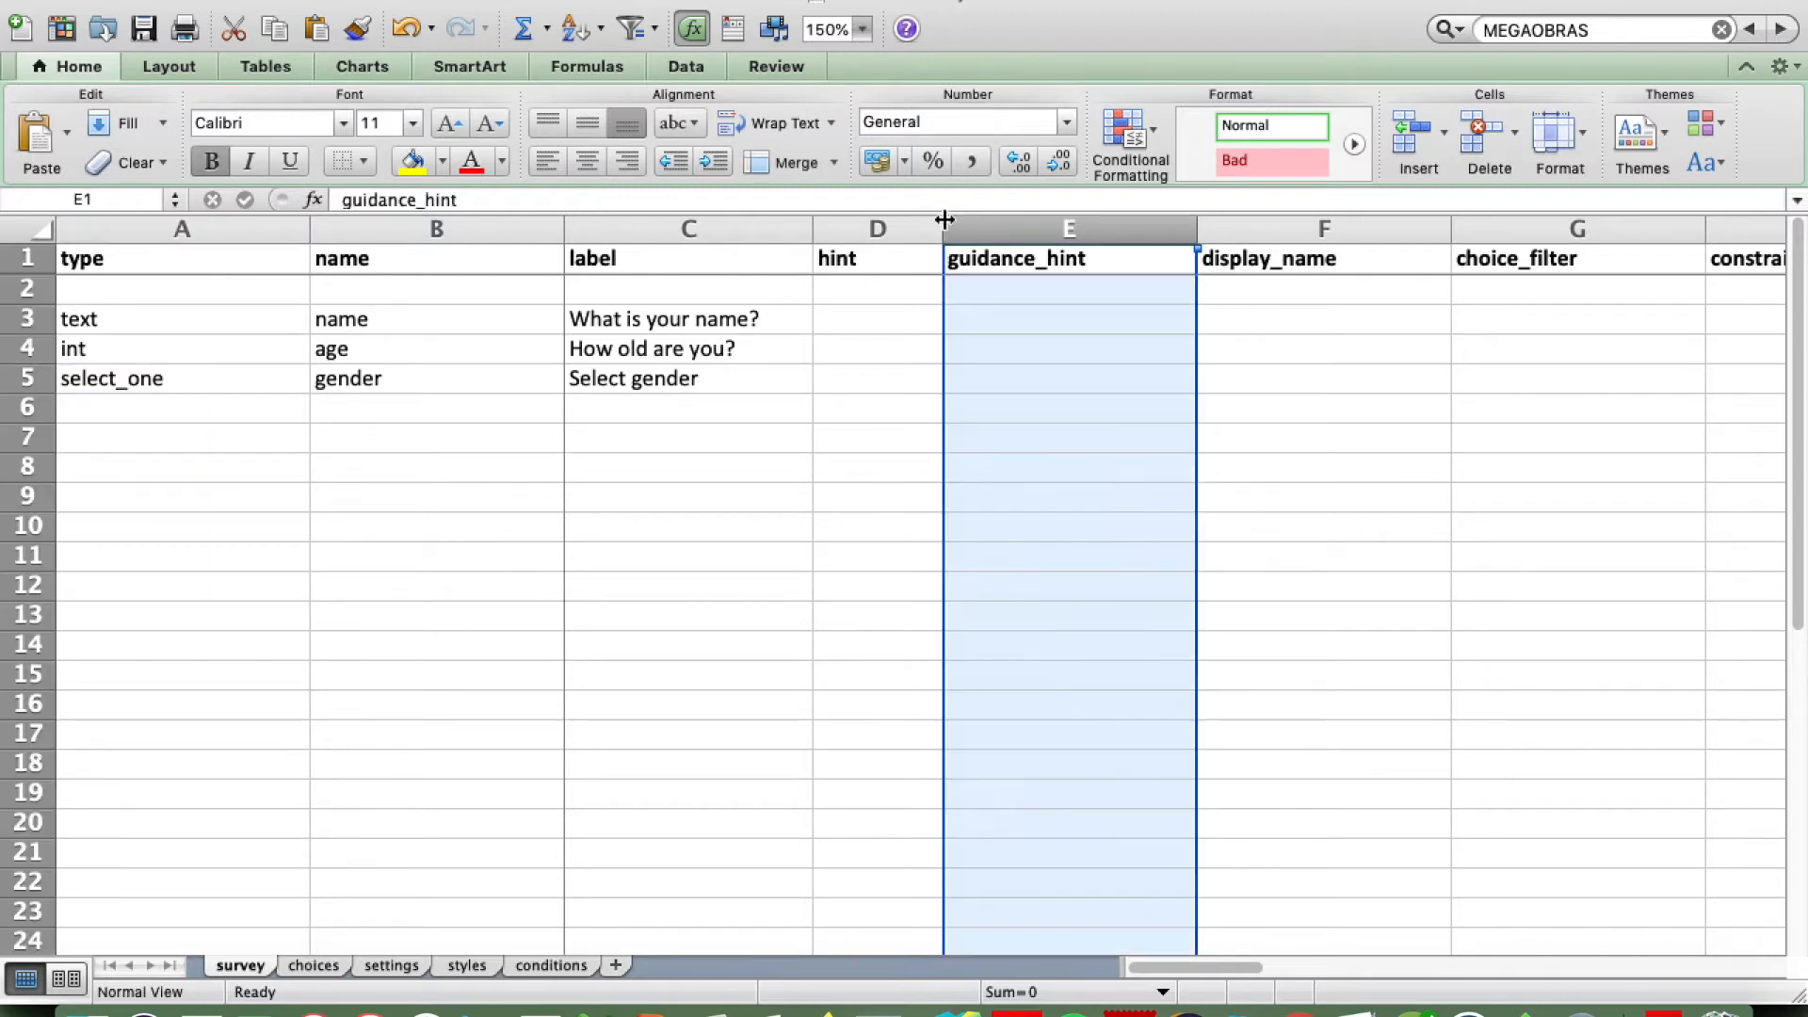
{"action": "right_click", "coordinate": [1003, 226]}
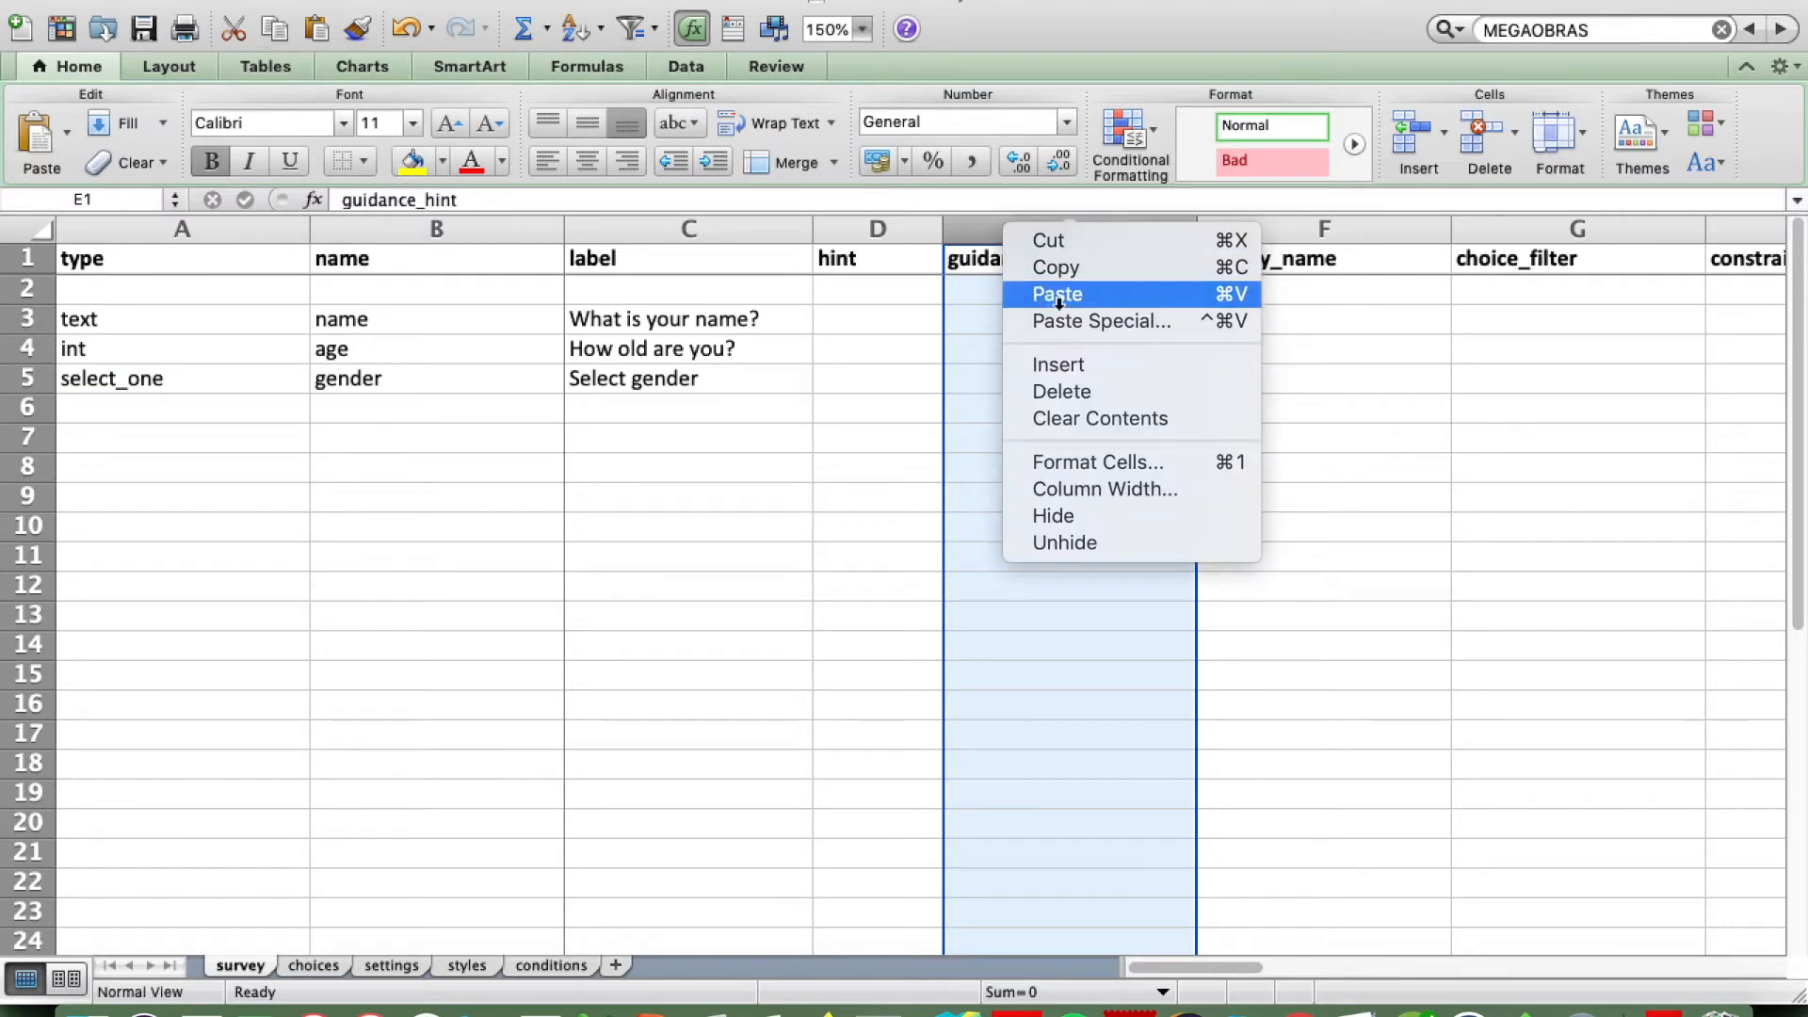
{"action": "left_click", "coordinate": [1068, 367]}
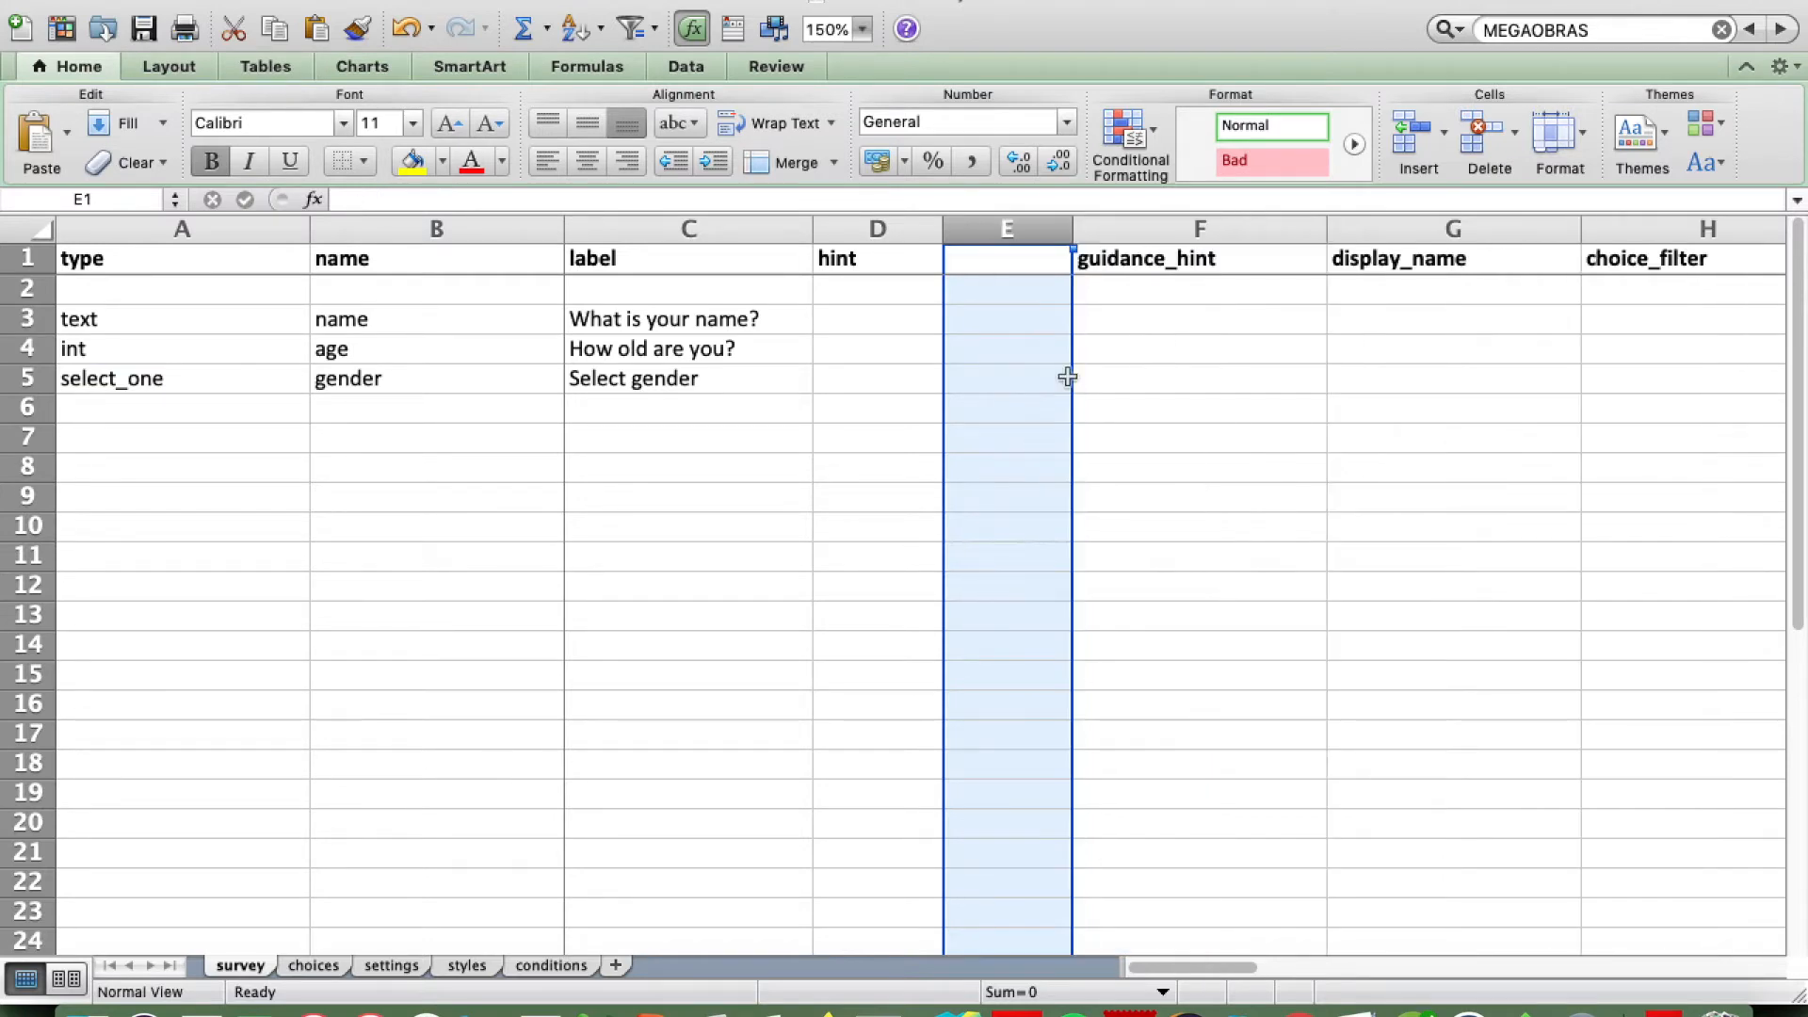
{"action": "key", "text": "super+y"}
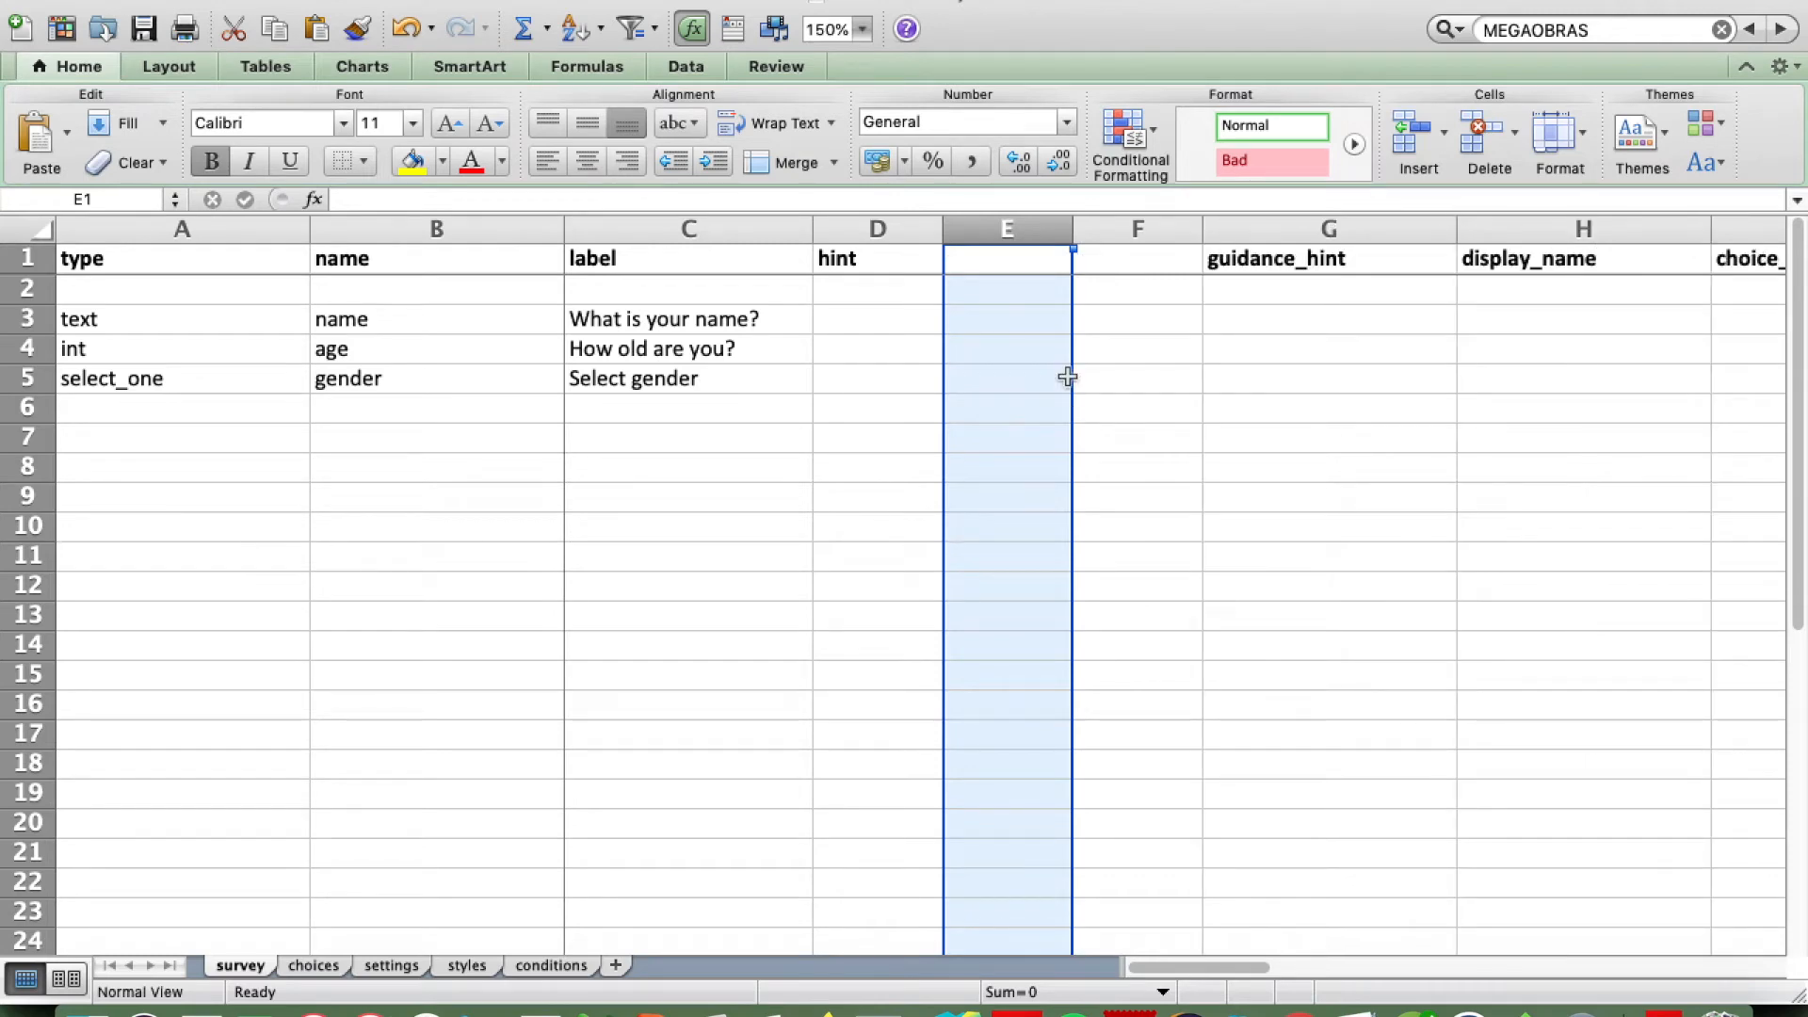
{"action": "key", "text": "super+y"}
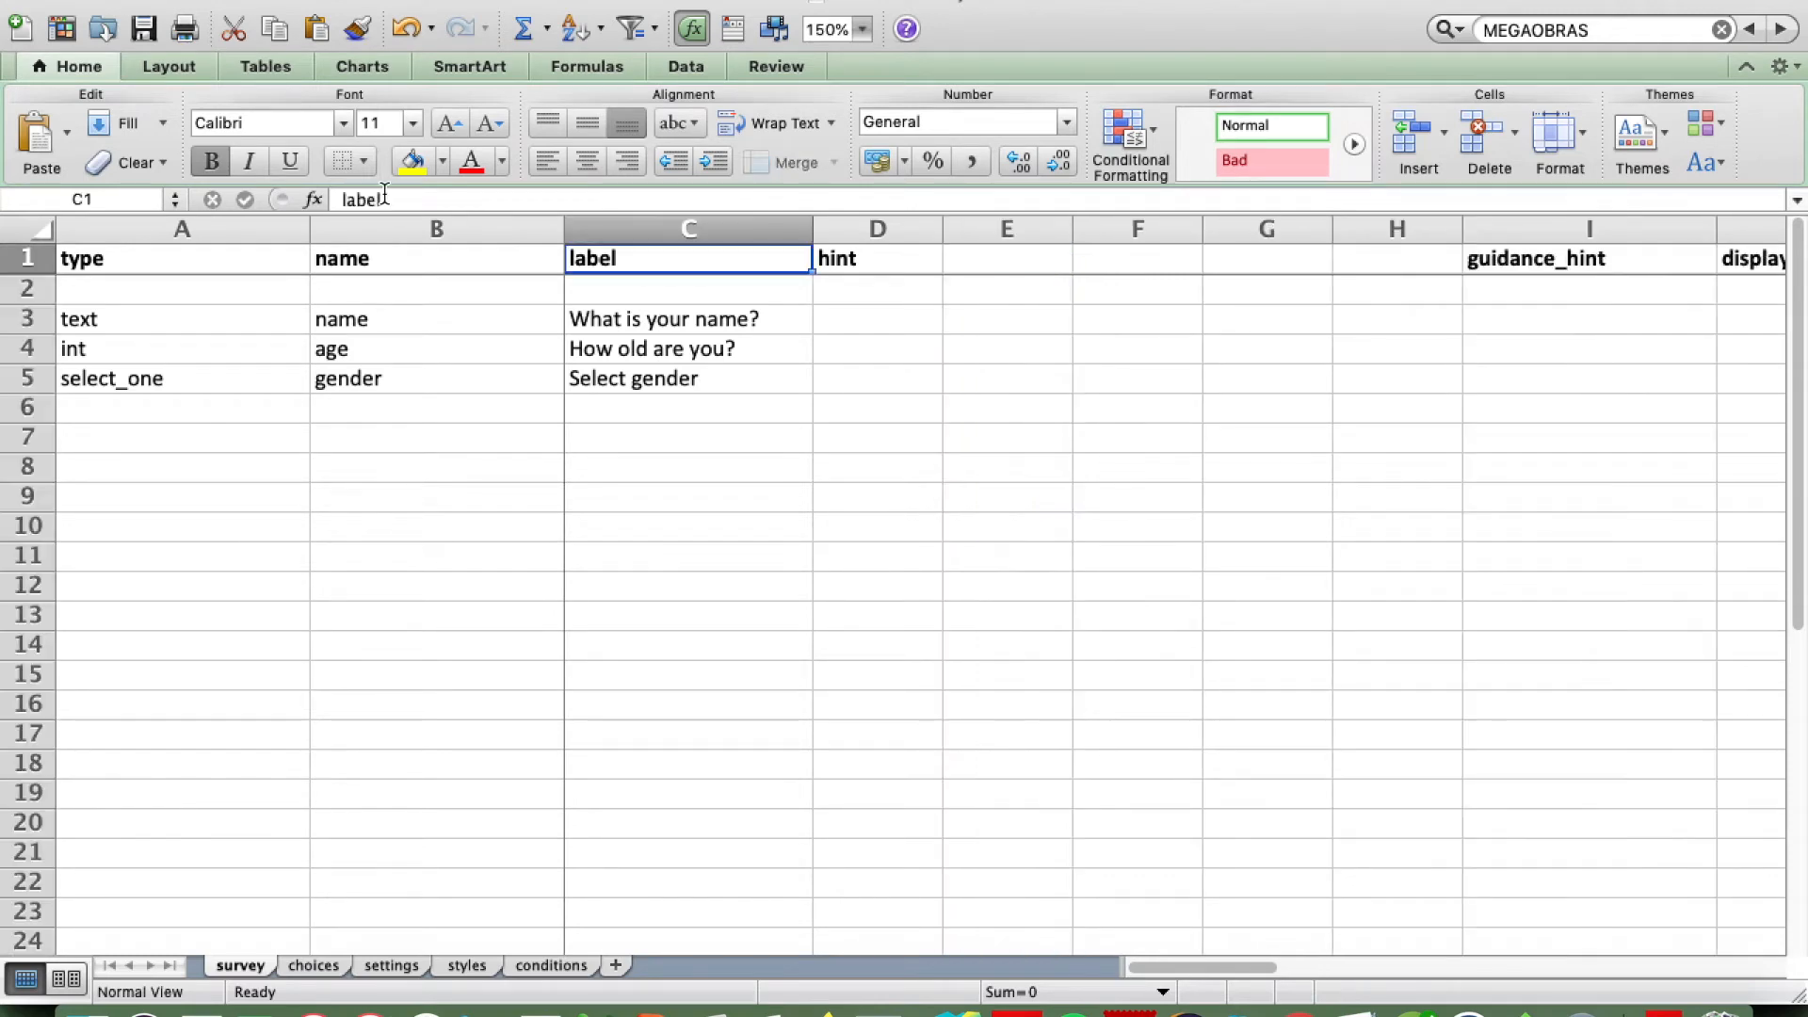
Step: Change the label column header in C1 to "label::English (en)"
{"action": "left_click", "coordinate": [383, 200]}
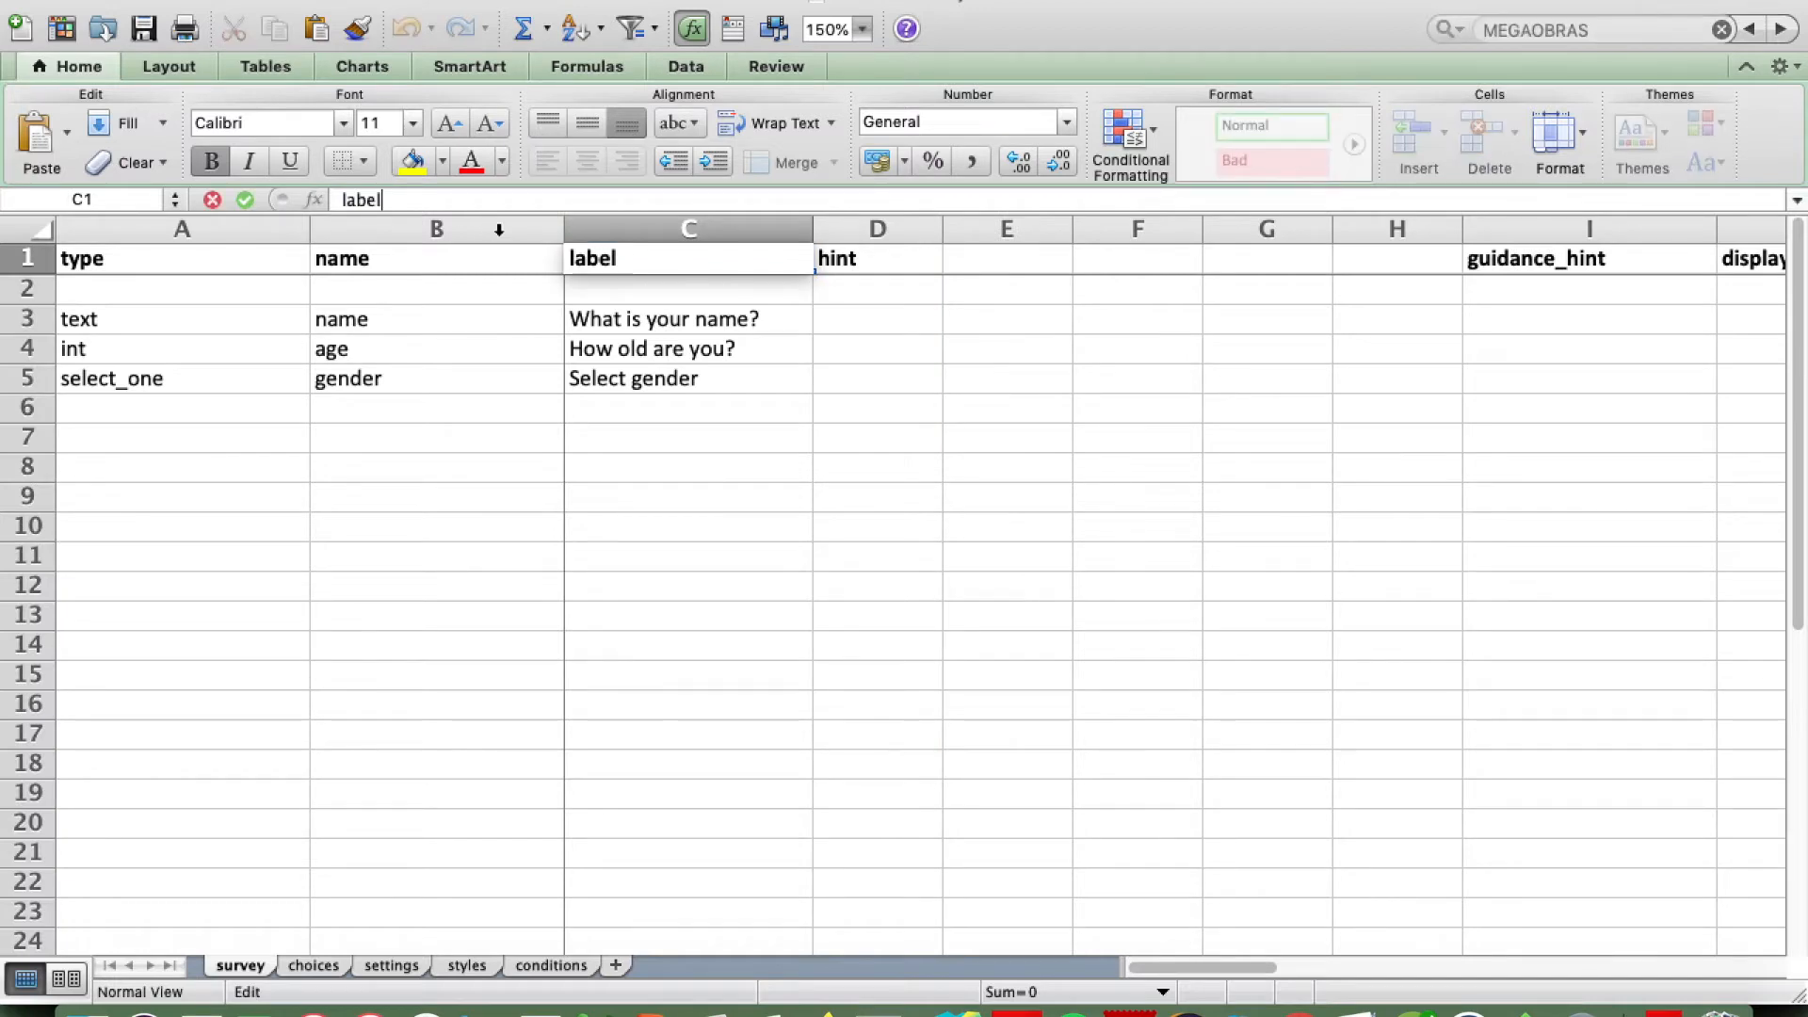
{"action": "type", "text": "::English"}
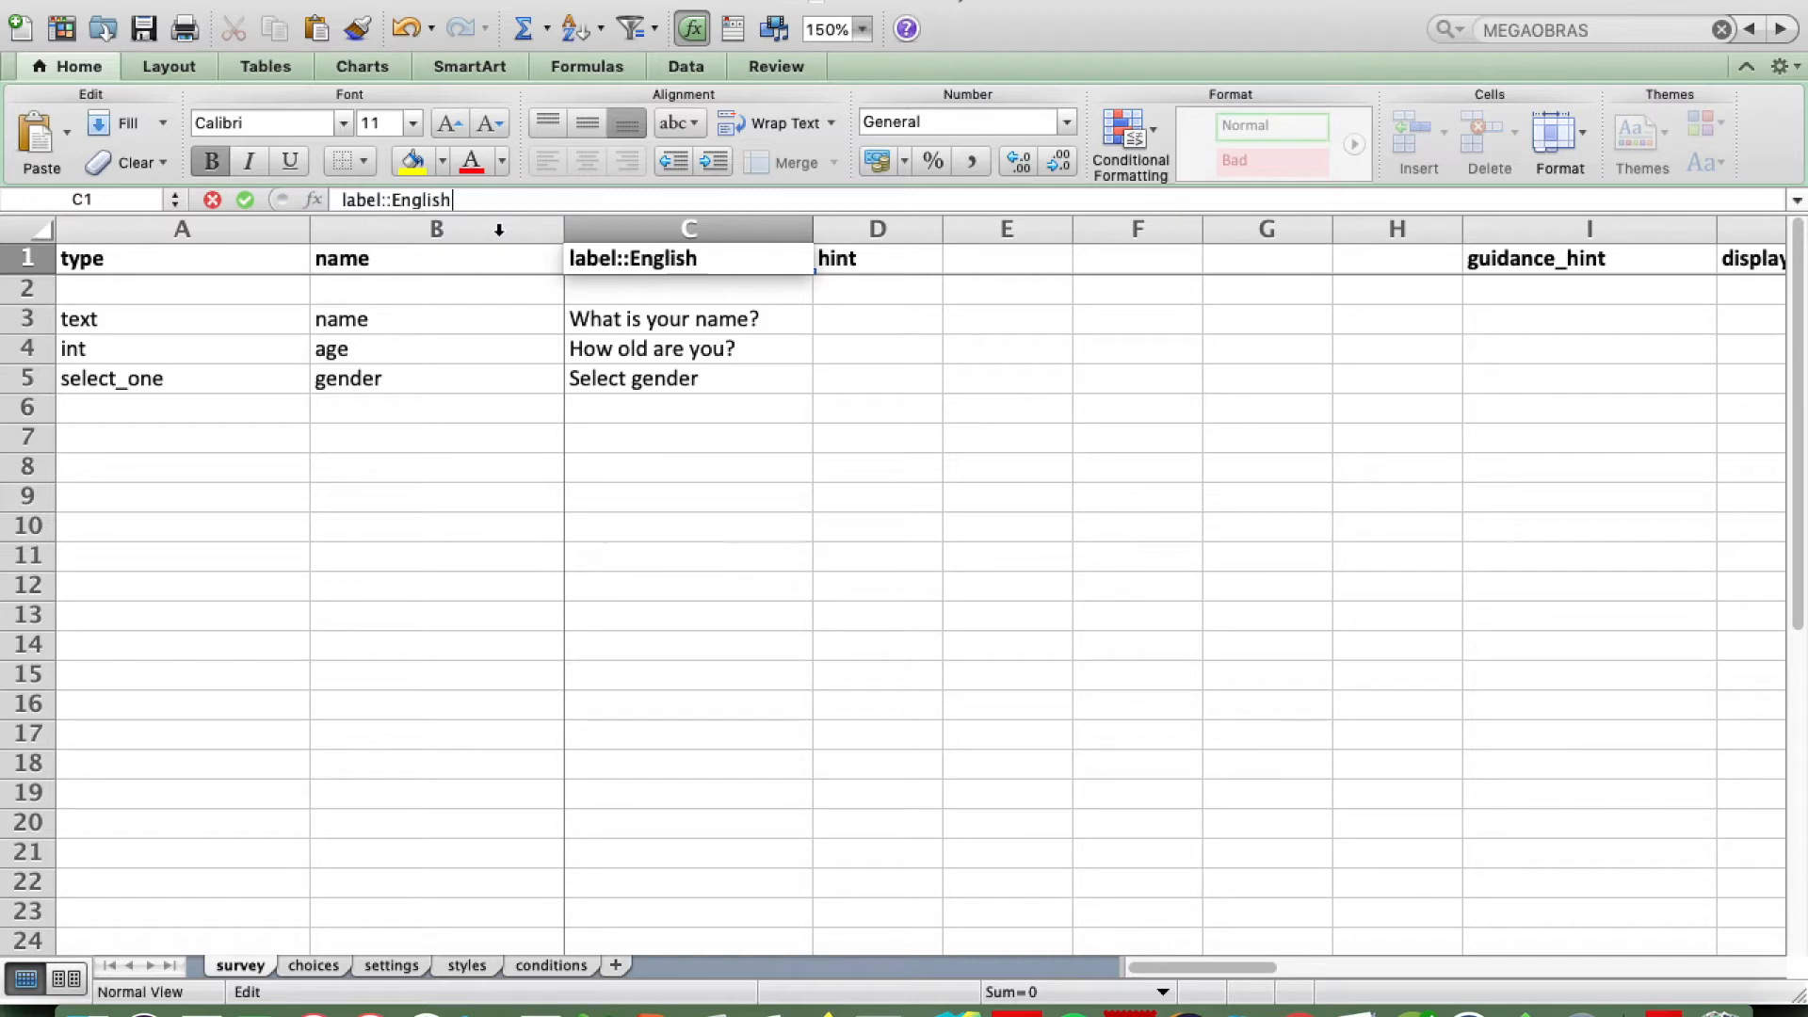
{"action": "type", "text": " (en)"}
{"action": "key", "text": "Return"}
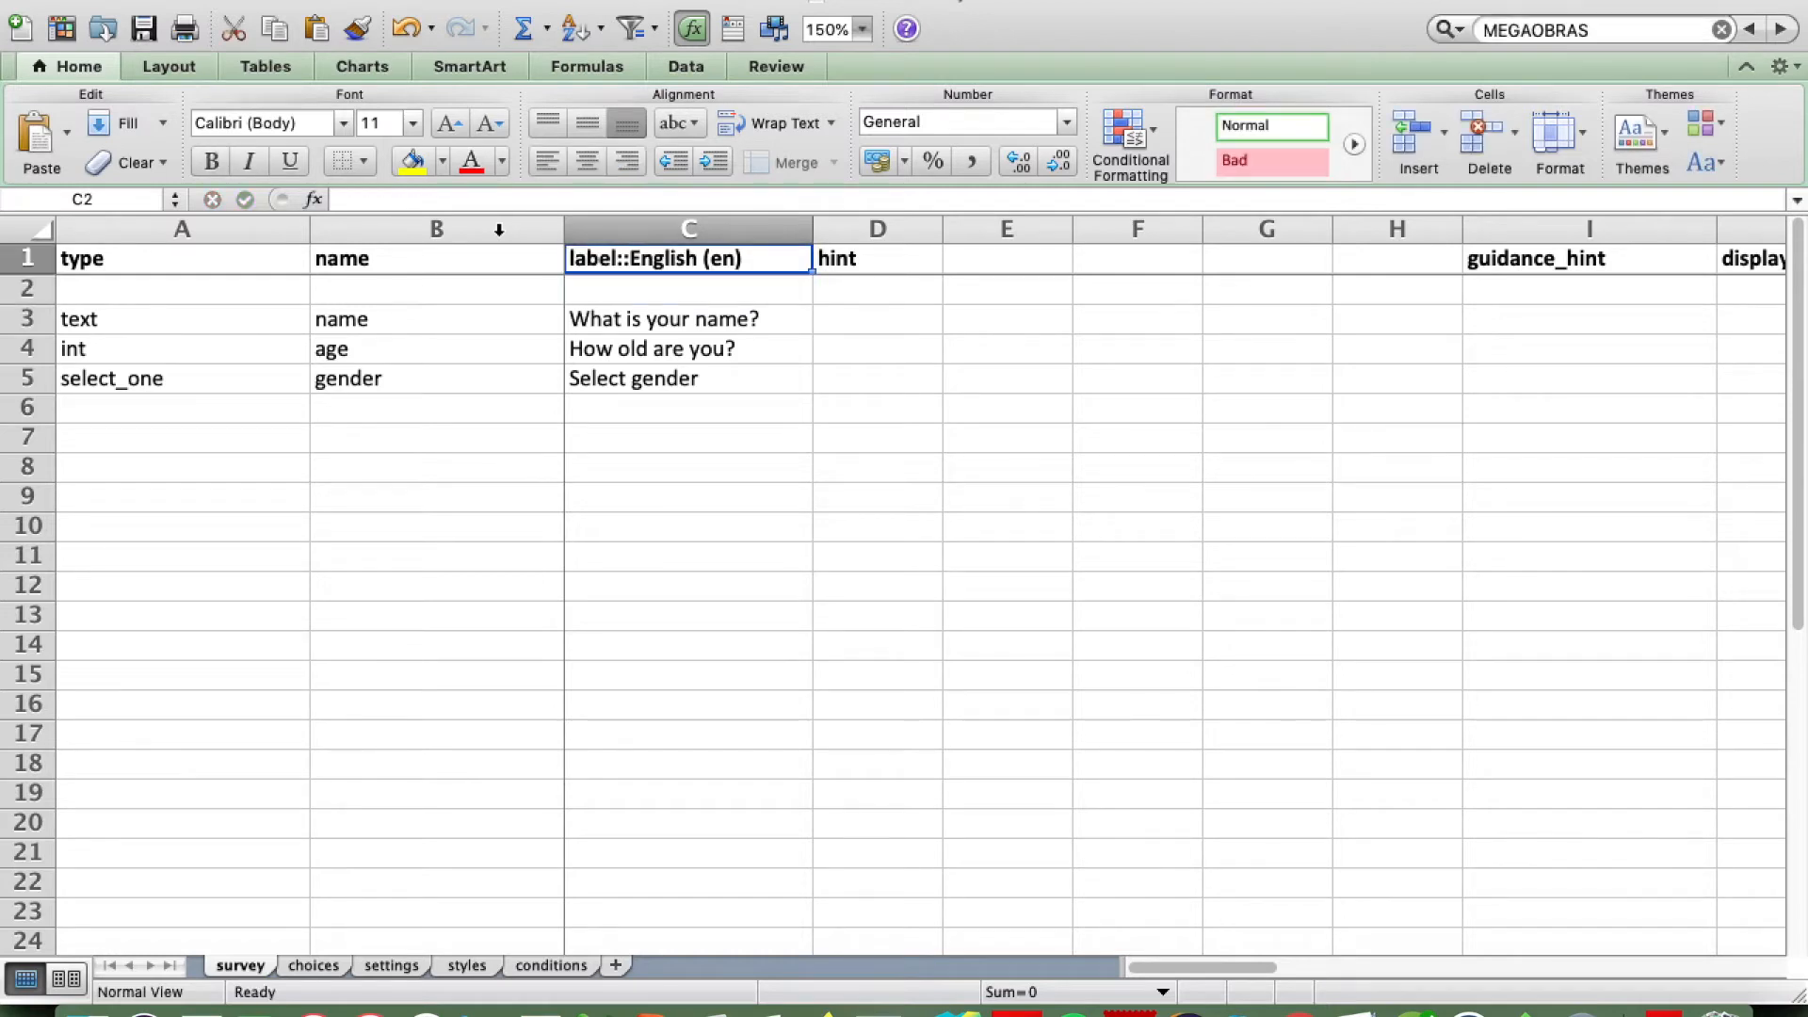
Step: Change the hint column header in D1 to "hint::English(en)"
{"action": "key", "text": "Up"}
{"action": "key", "text": "Right"}
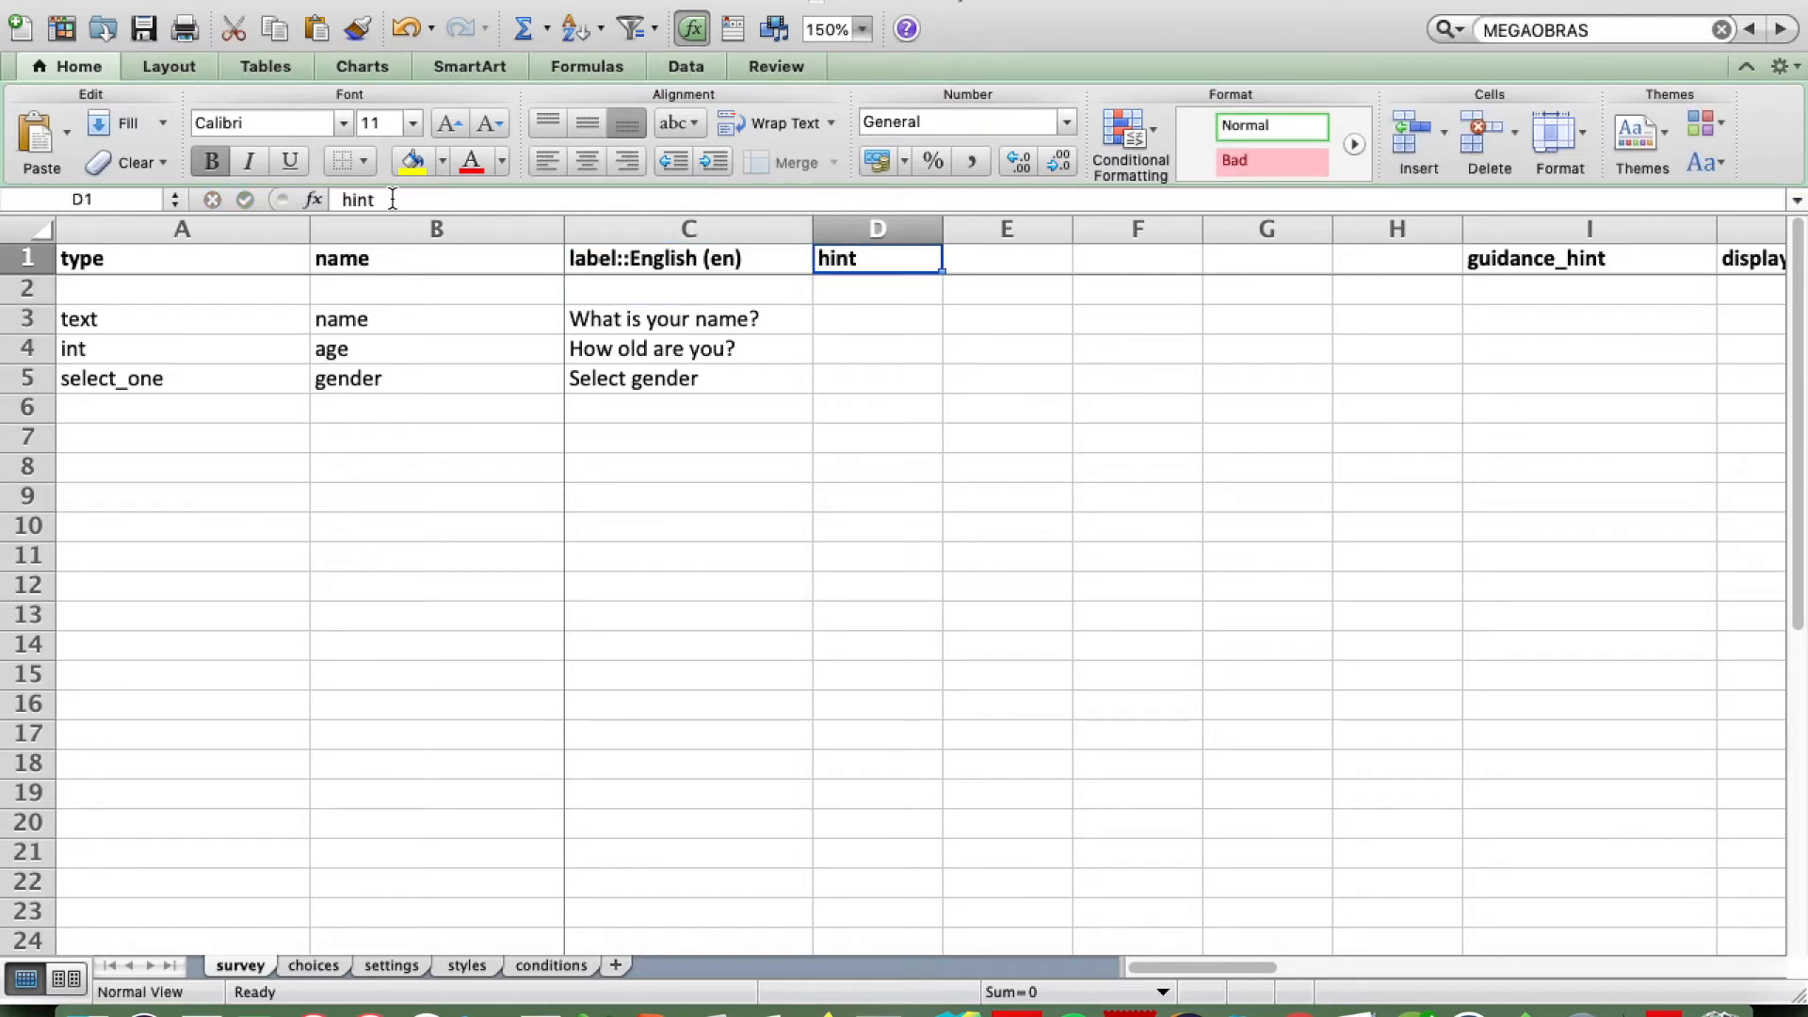
{"action": "left_click", "coordinate": [393, 198]}
{"action": "type", "text": "::"}
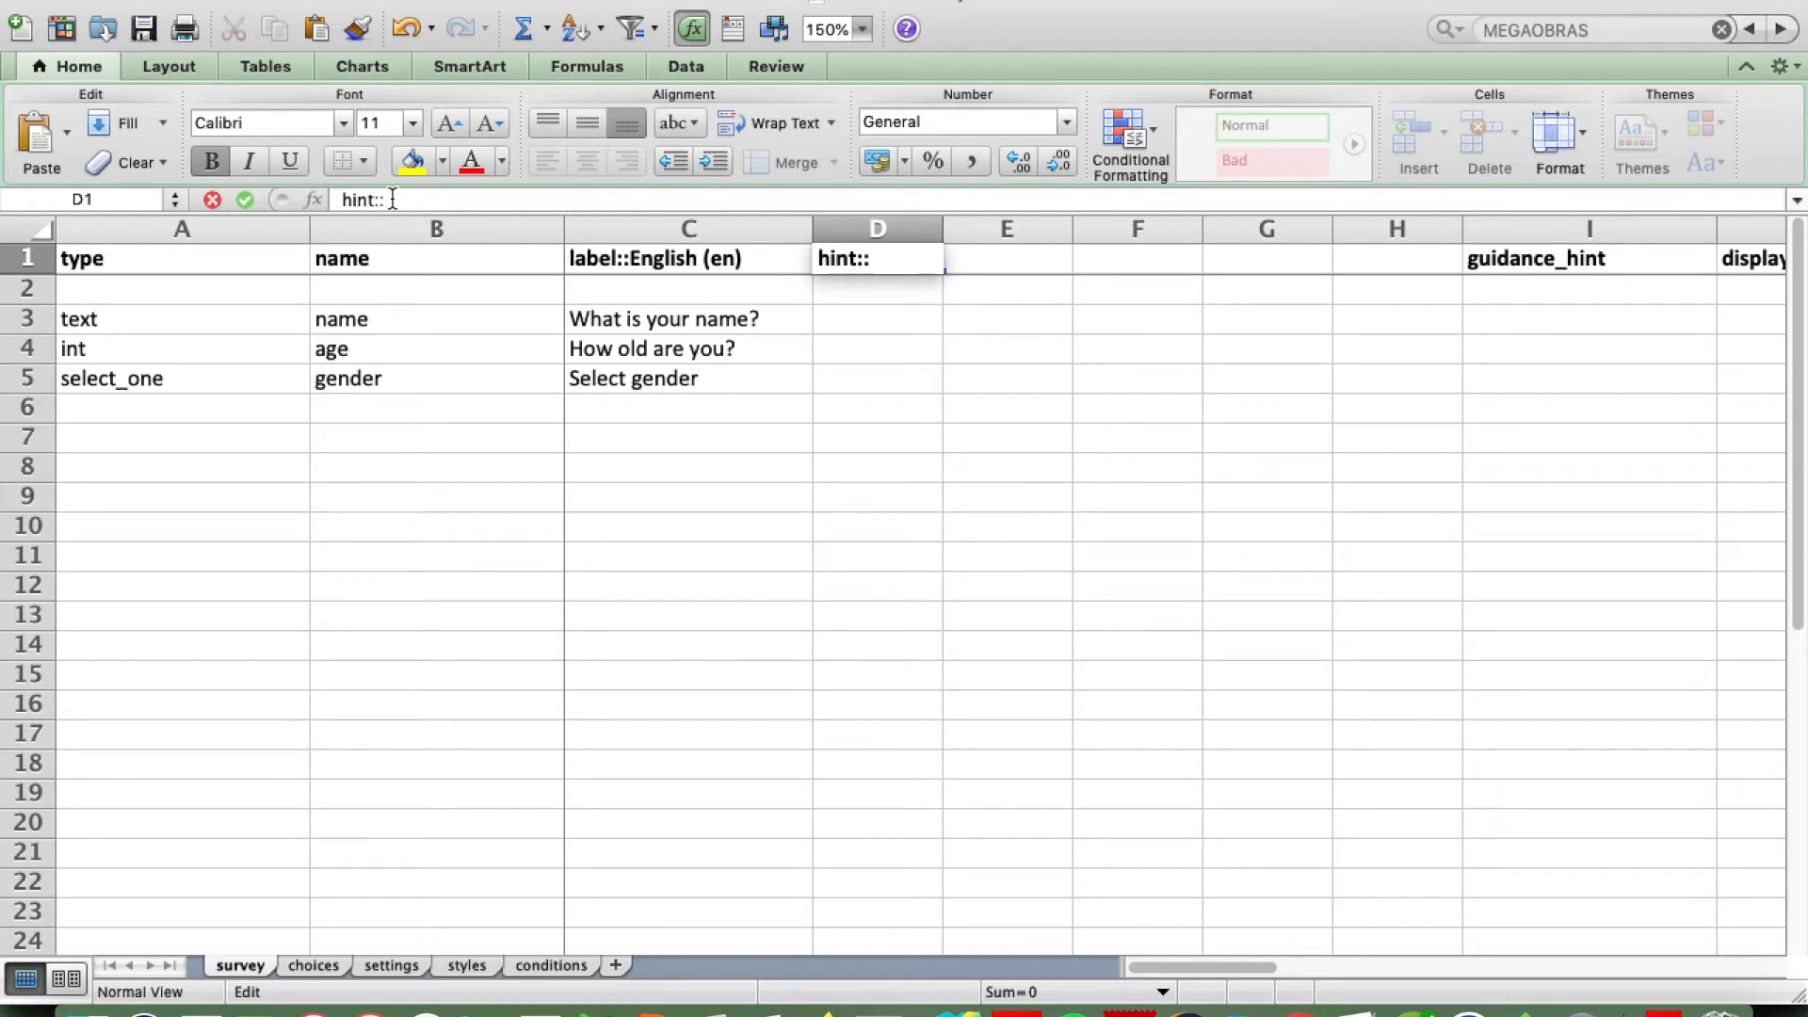
{"action": "type", "text": "English(en"}
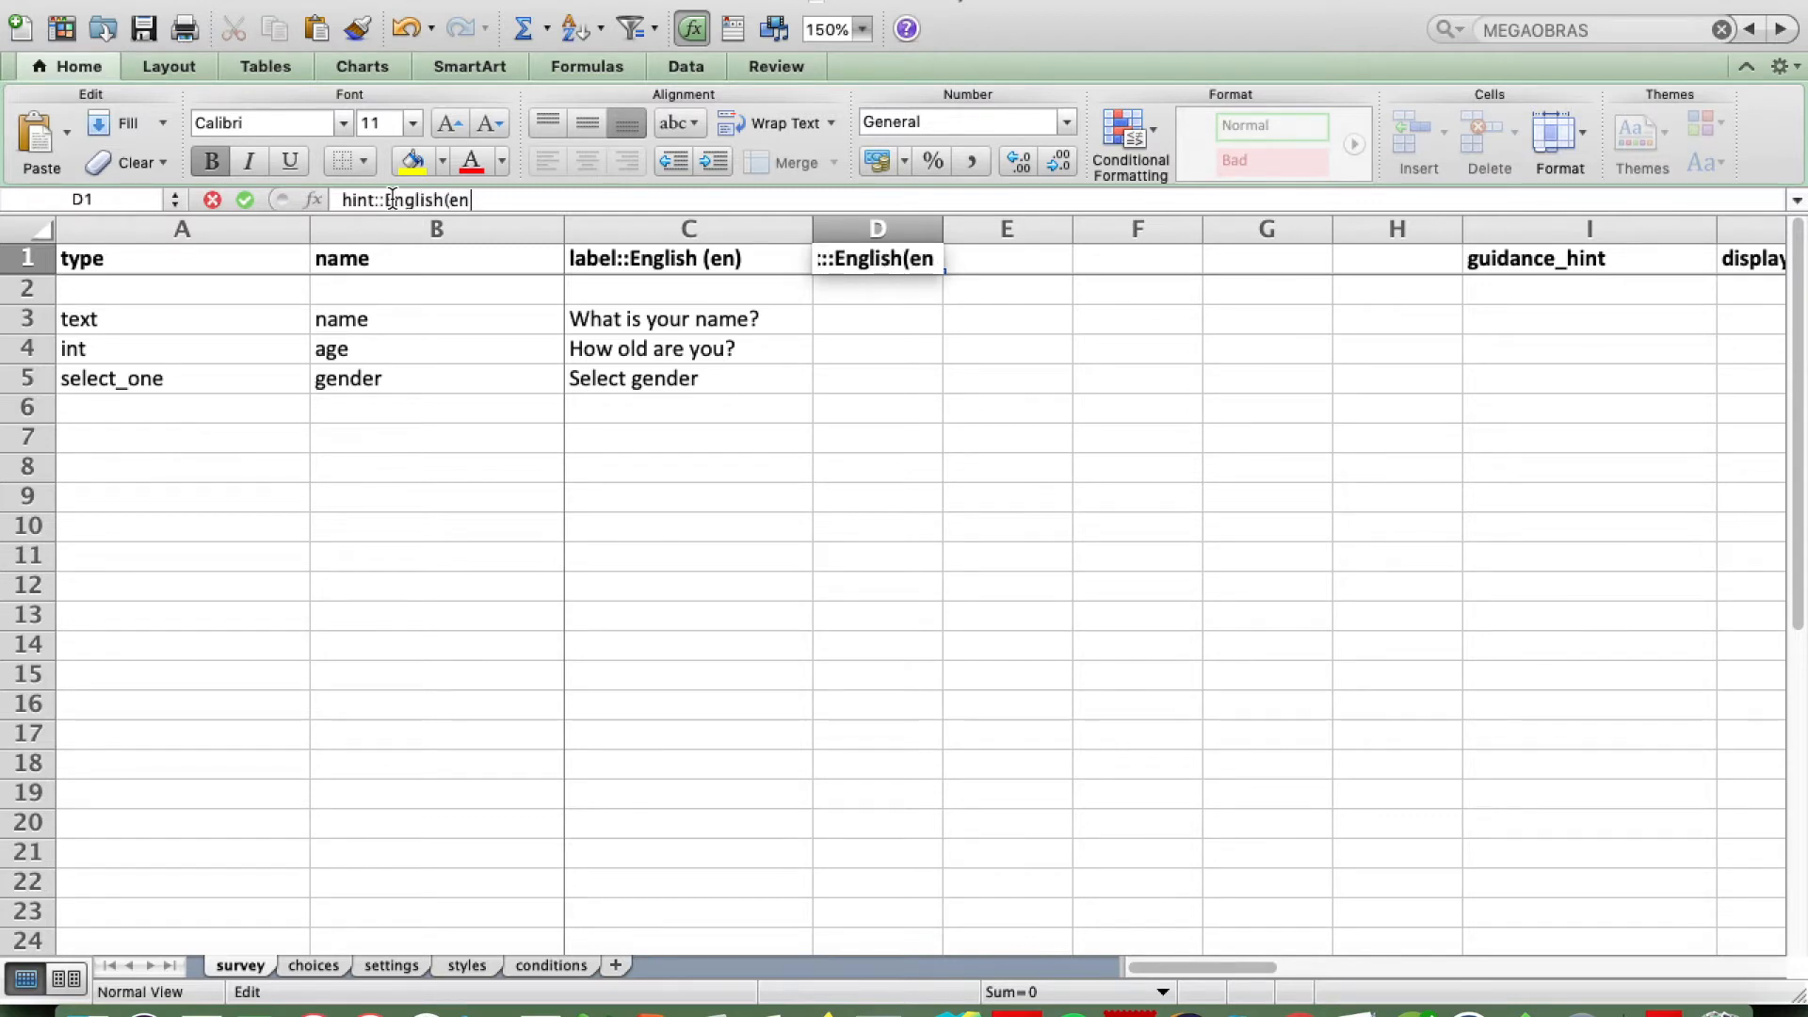
{"action": "key", "text": "Tab"}
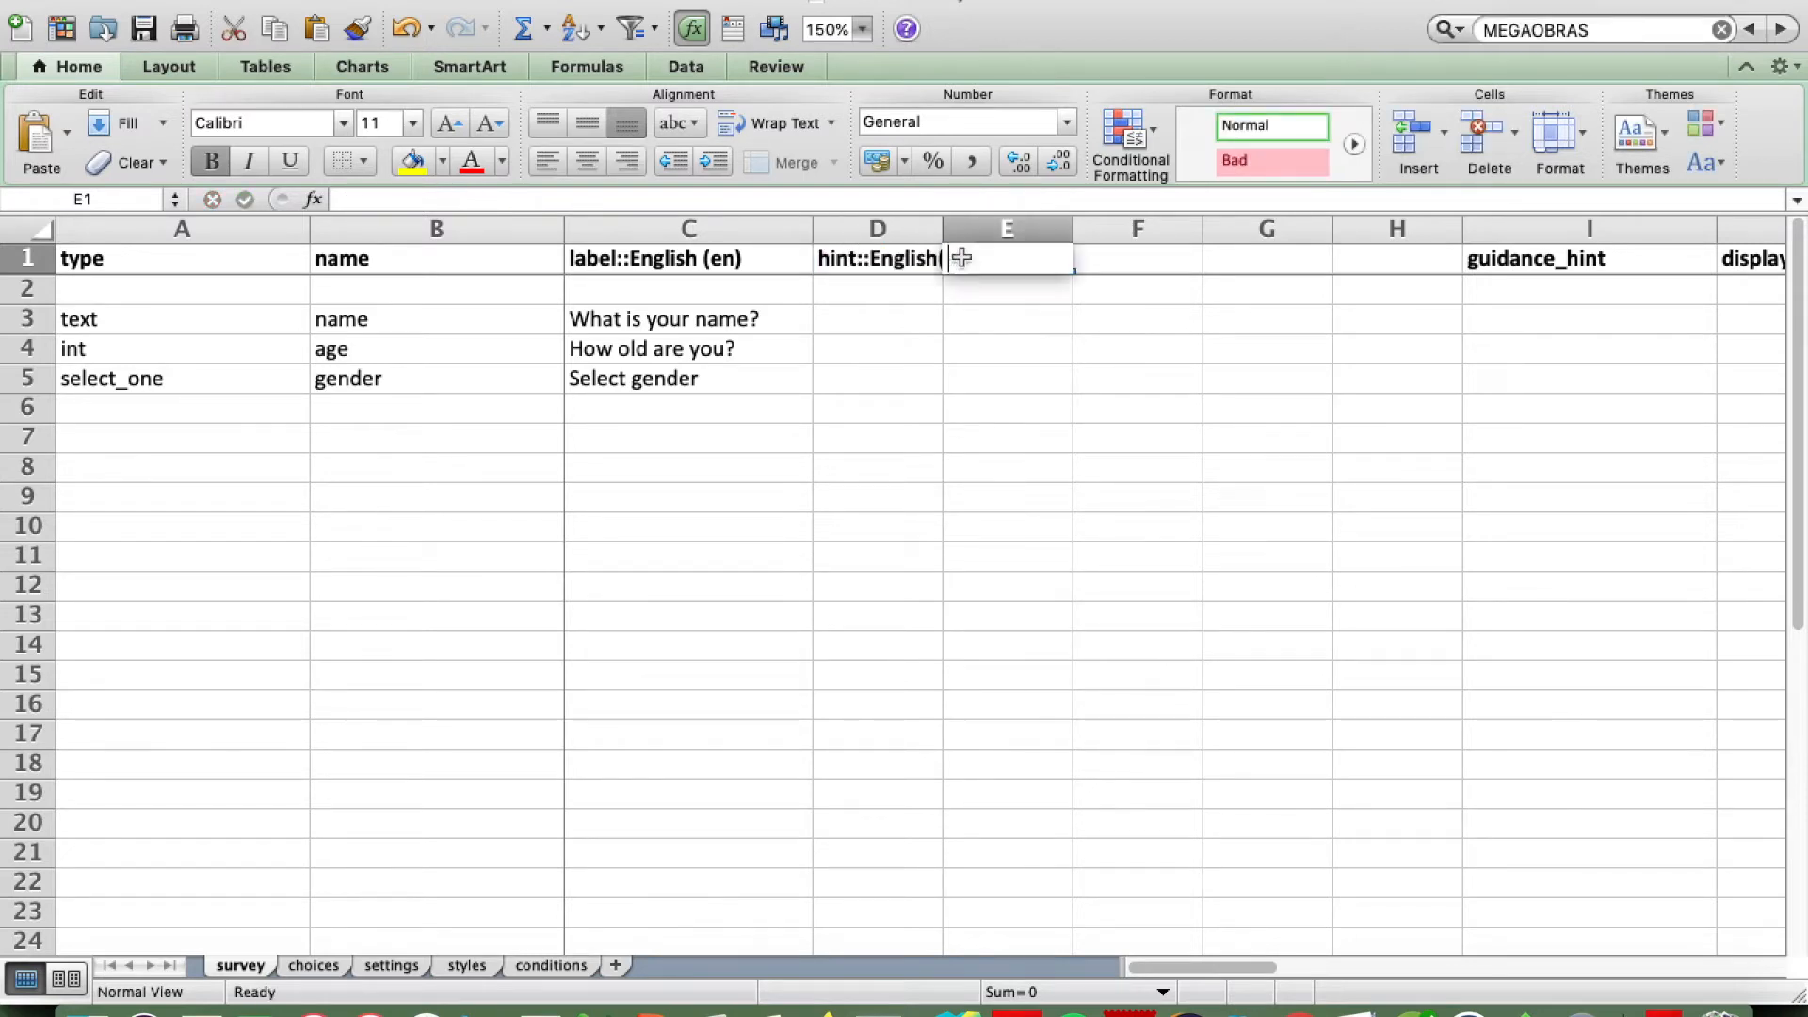
Step: Enter the Japanese column headers "label::Japanese (ja)" in E1 and "hint::Japanese (ja)" in F1
{"action": "type", "text": "label::Japanese (ja)"}
{"action": "key", "text": "Tab"}
{"action": "type", "text": "hint::Japanese "}
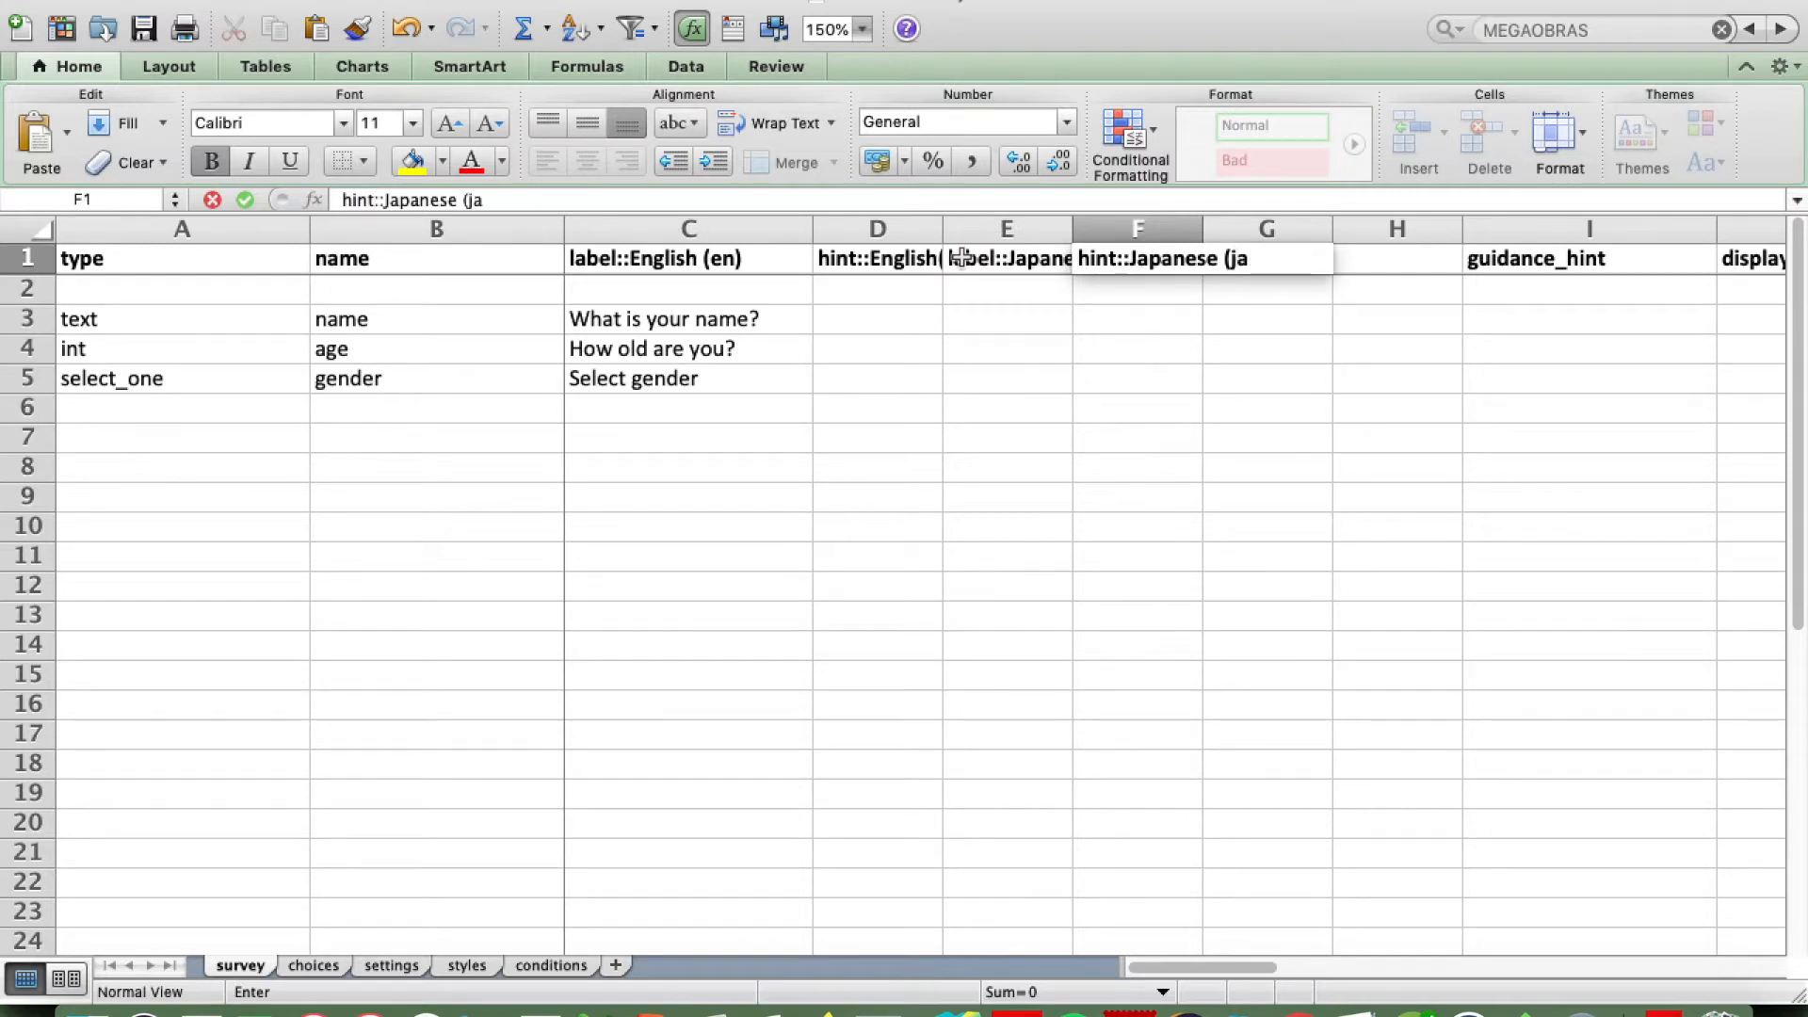
{"action": "type", "text": "(ja)"}
{"action": "key", "text": "Return"}
Step: Copy the Japanese label and hint headers from E1:F1 into G1:H1
{"action": "key", "text": "Up"}
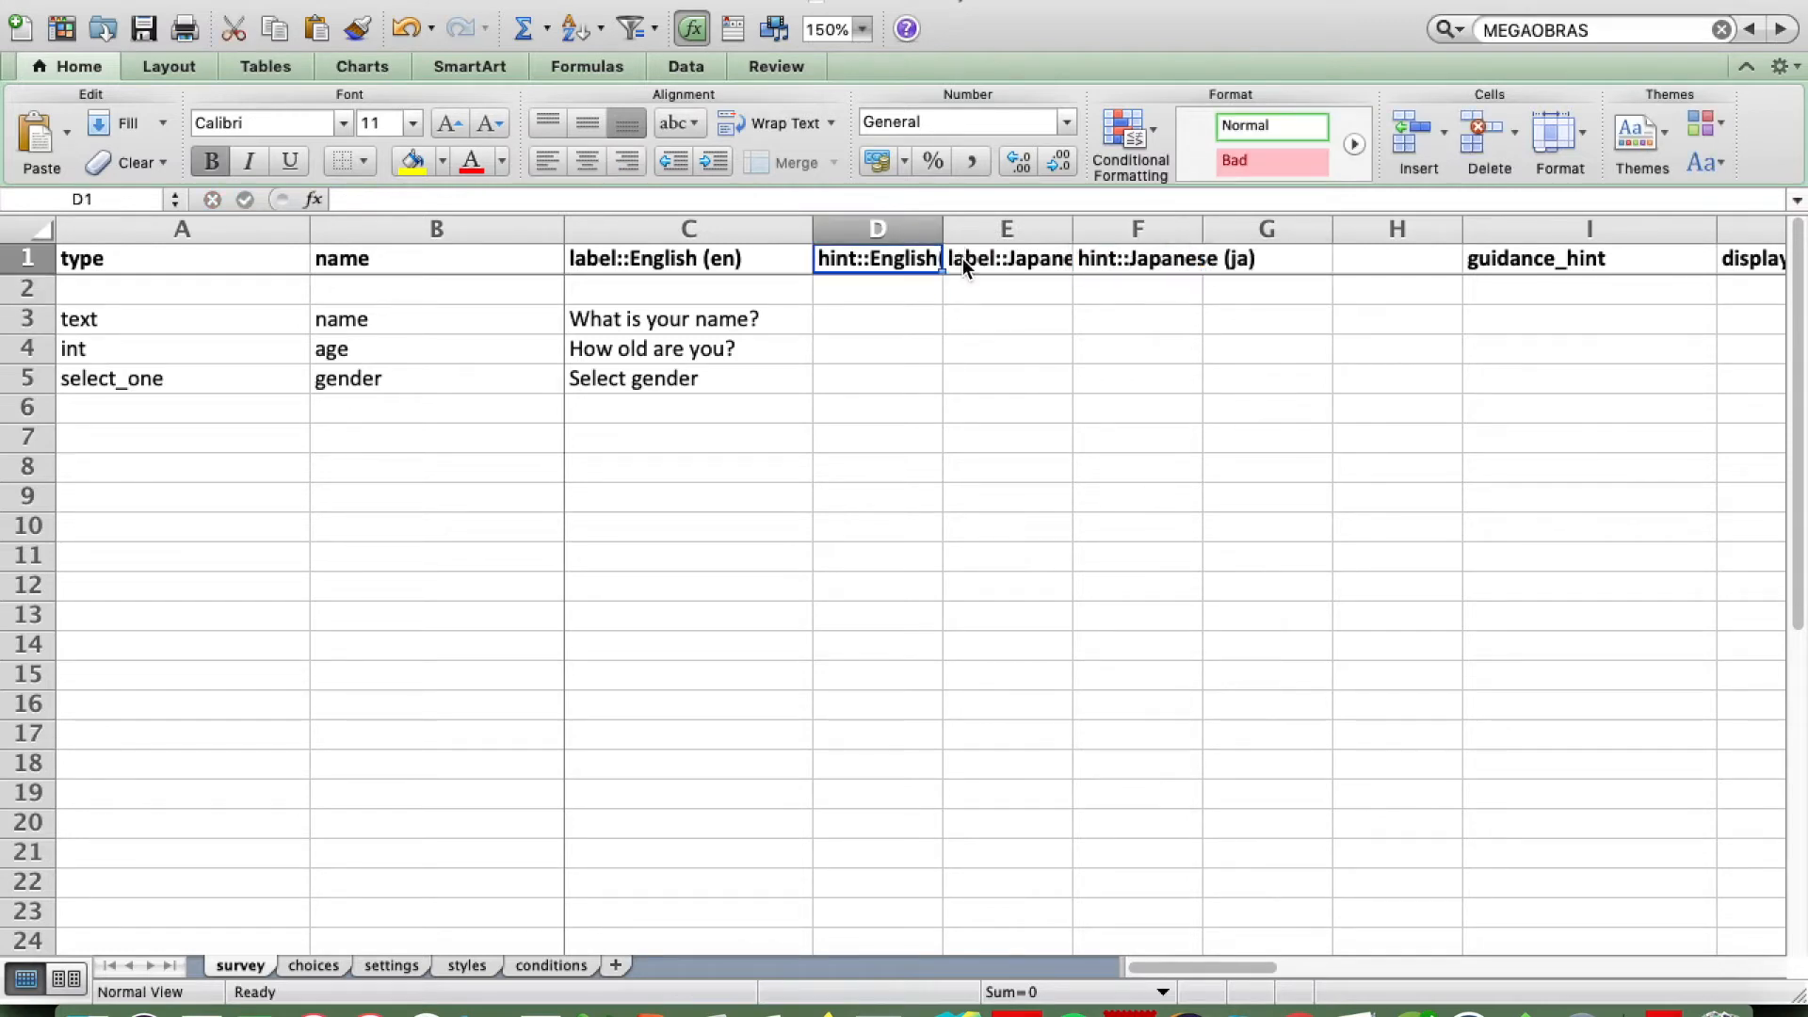
{"action": "left_click", "coordinate": [963, 258], "text": "shift"}
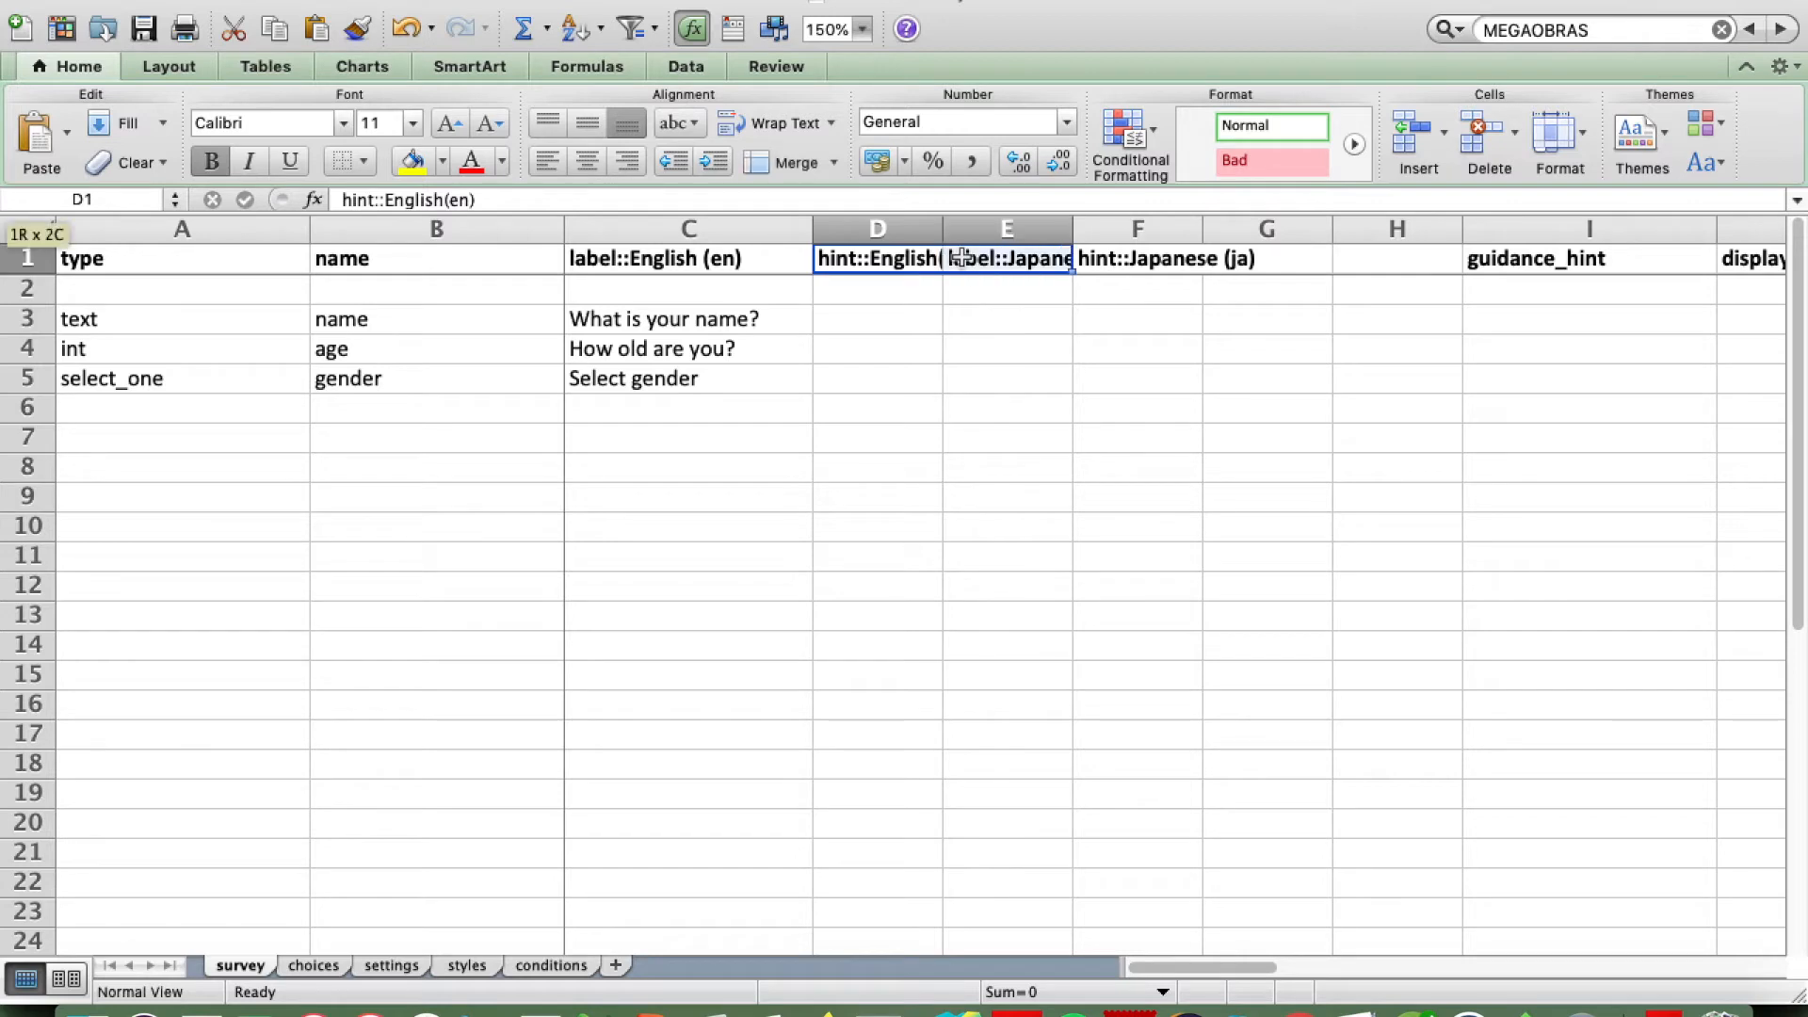
{"action": "key", "text": "Left"}
{"action": "key", "text": "Right"}
{"action": "key", "text": "Right"}
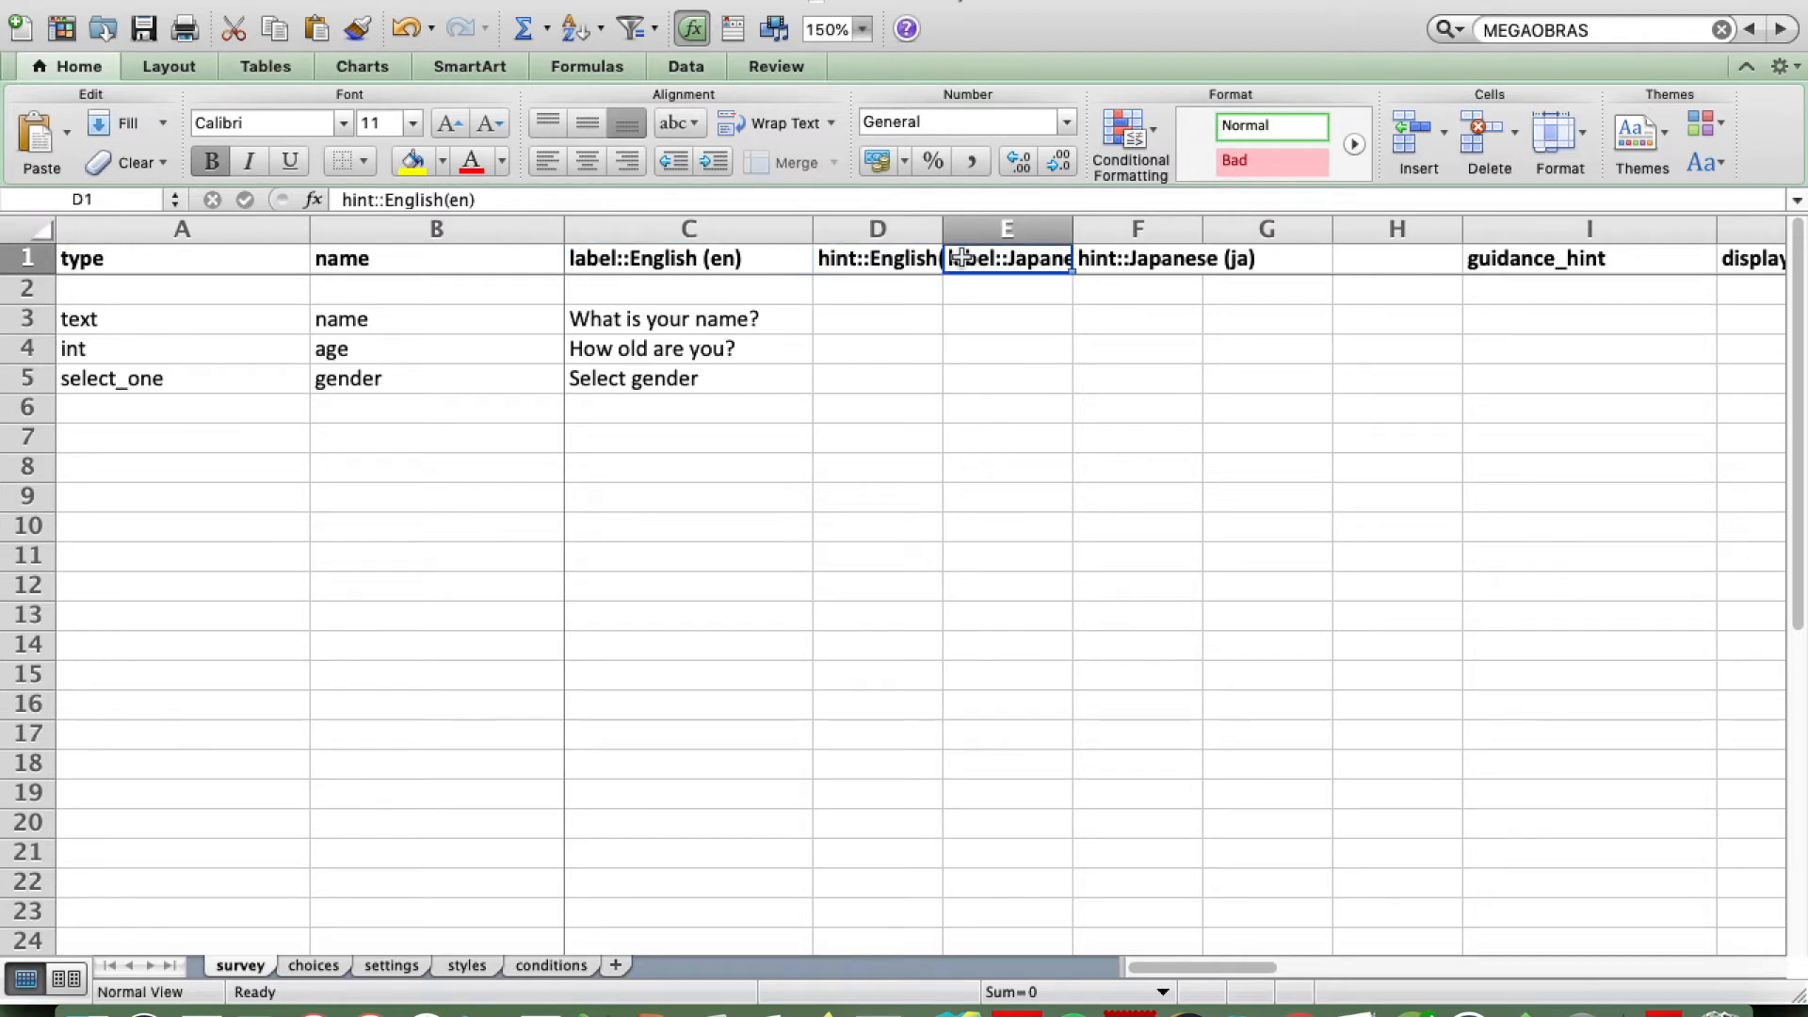
{"action": "key", "text": "shift+Right"}
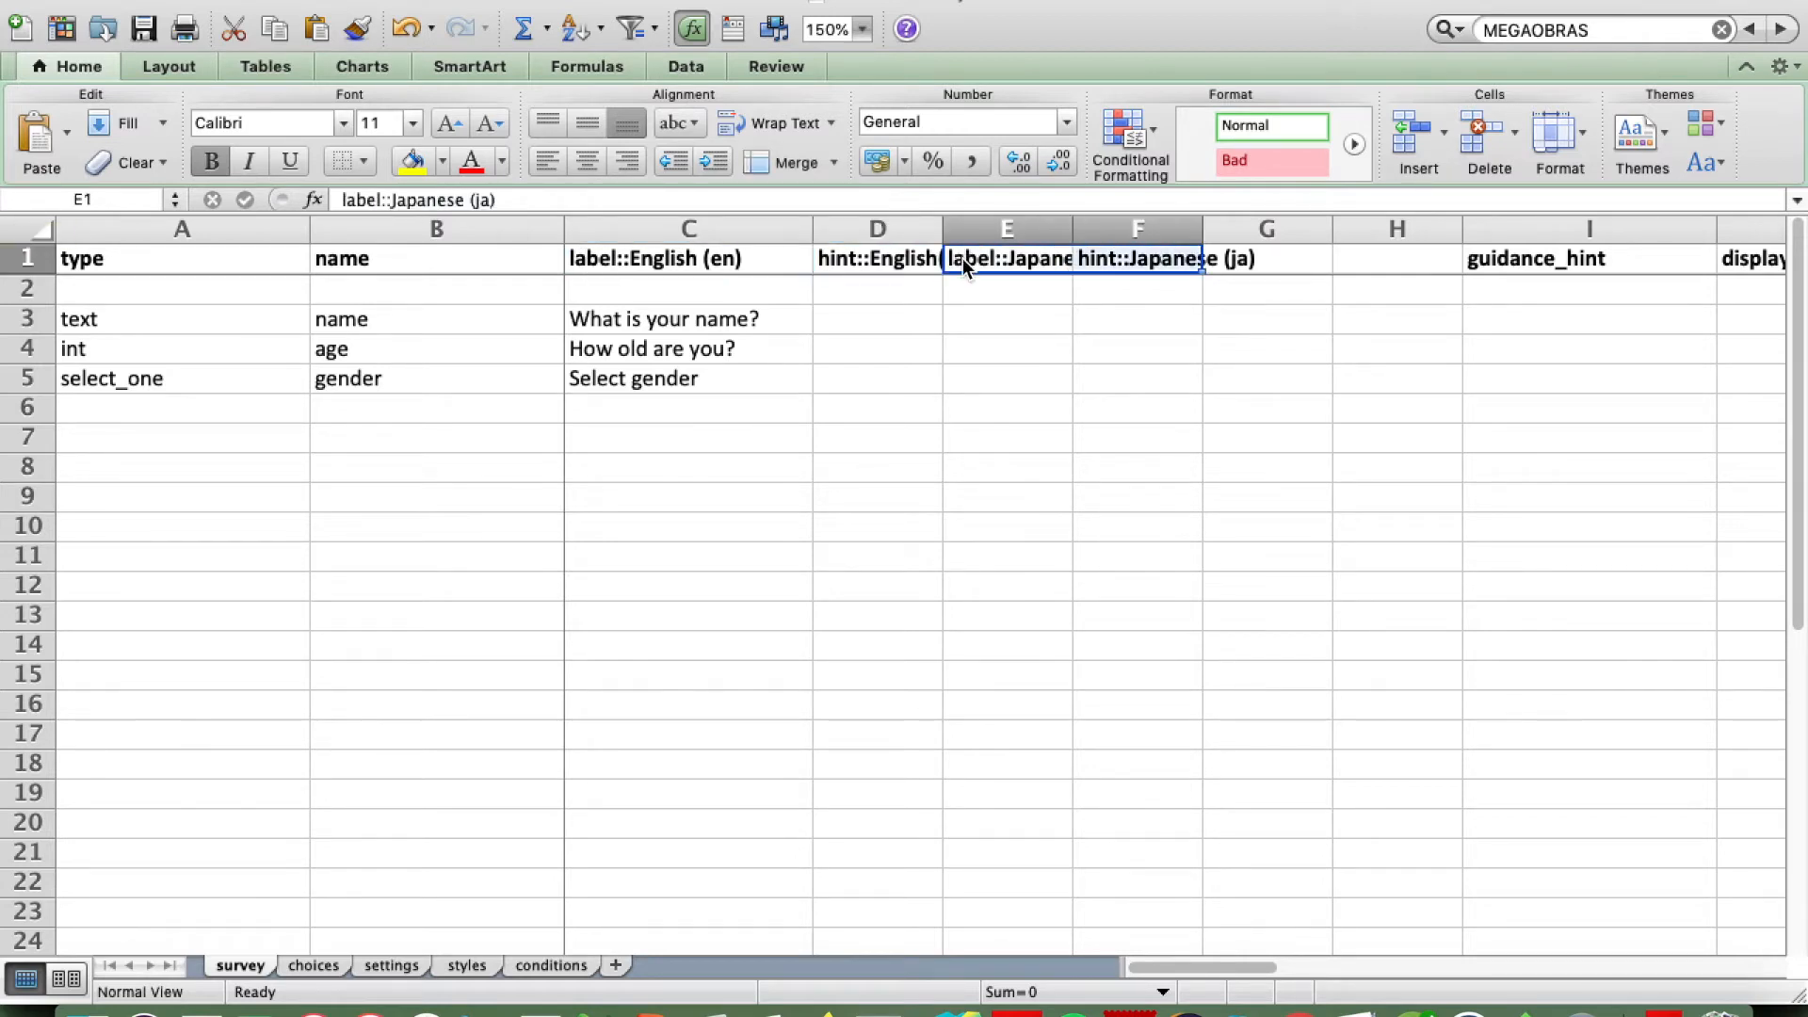
{"action": "key", "text": "super+c"}
{"action": "key", "text": "Right"}
{"action": "key", "text": "Right"}
{"action": "key", "text": "Right"}
{"action": "key", "text": "Left"}
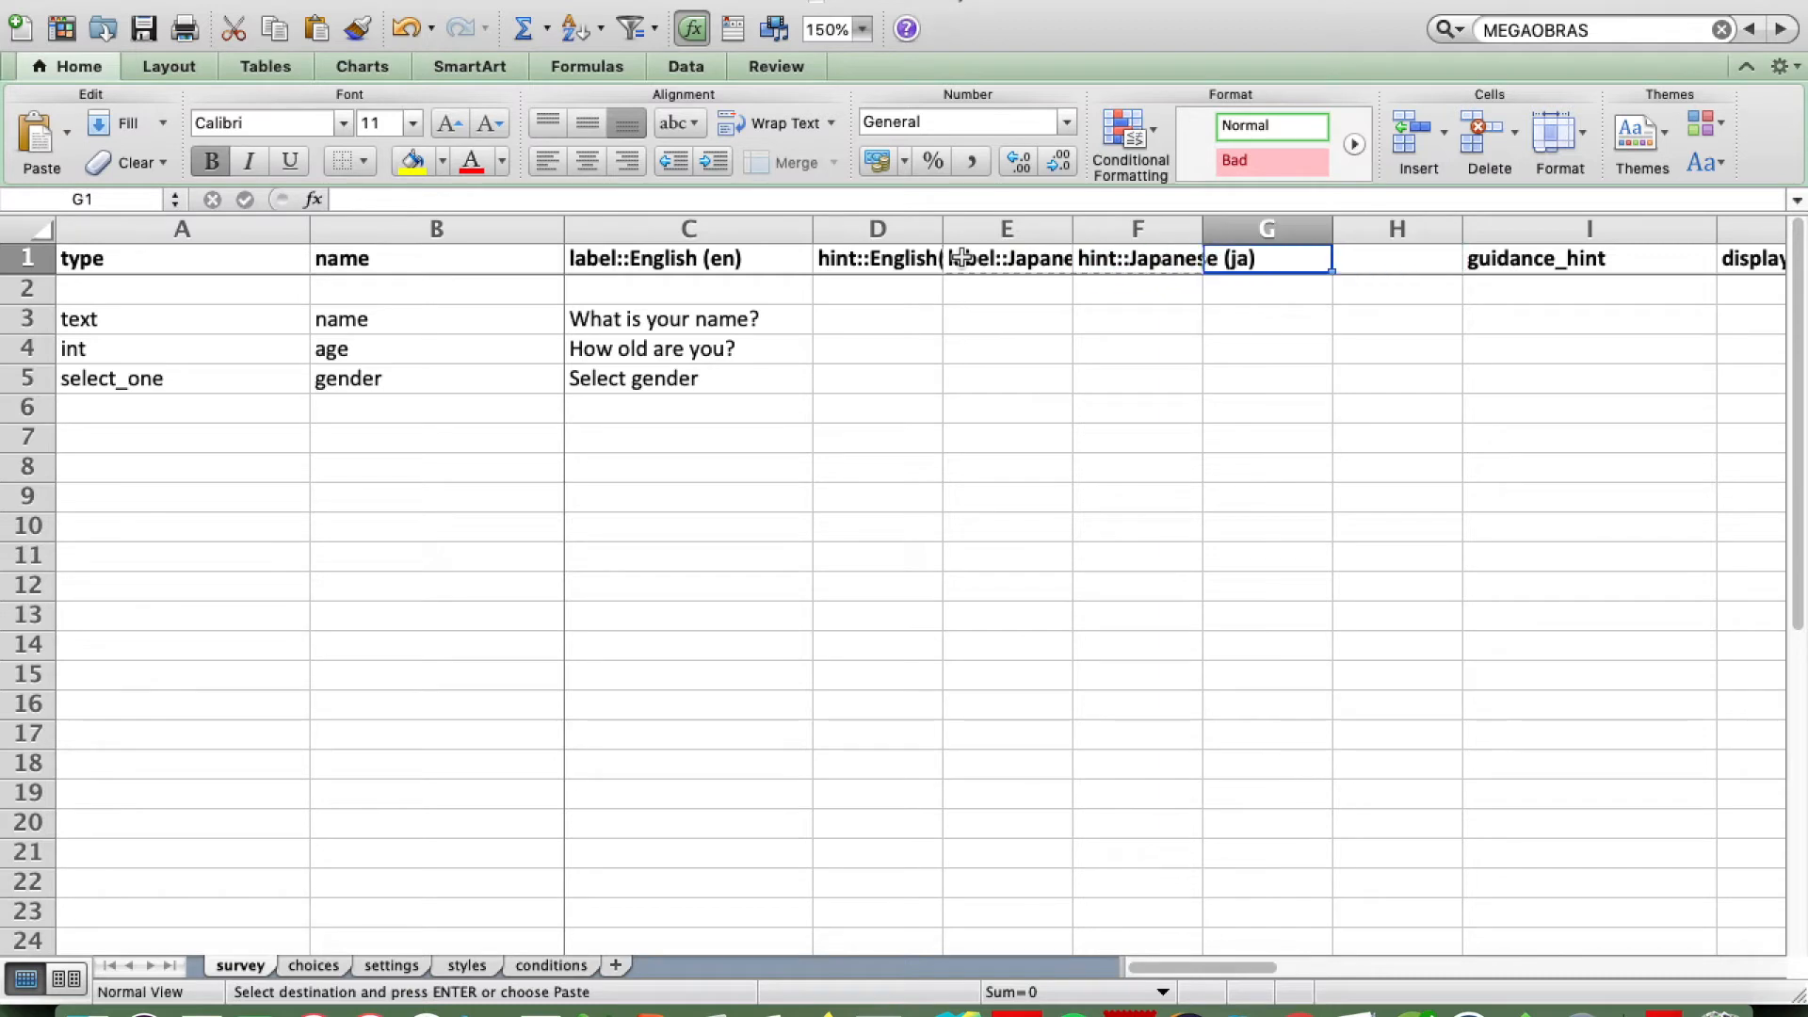
{"action": "key", "text": "super+v"}
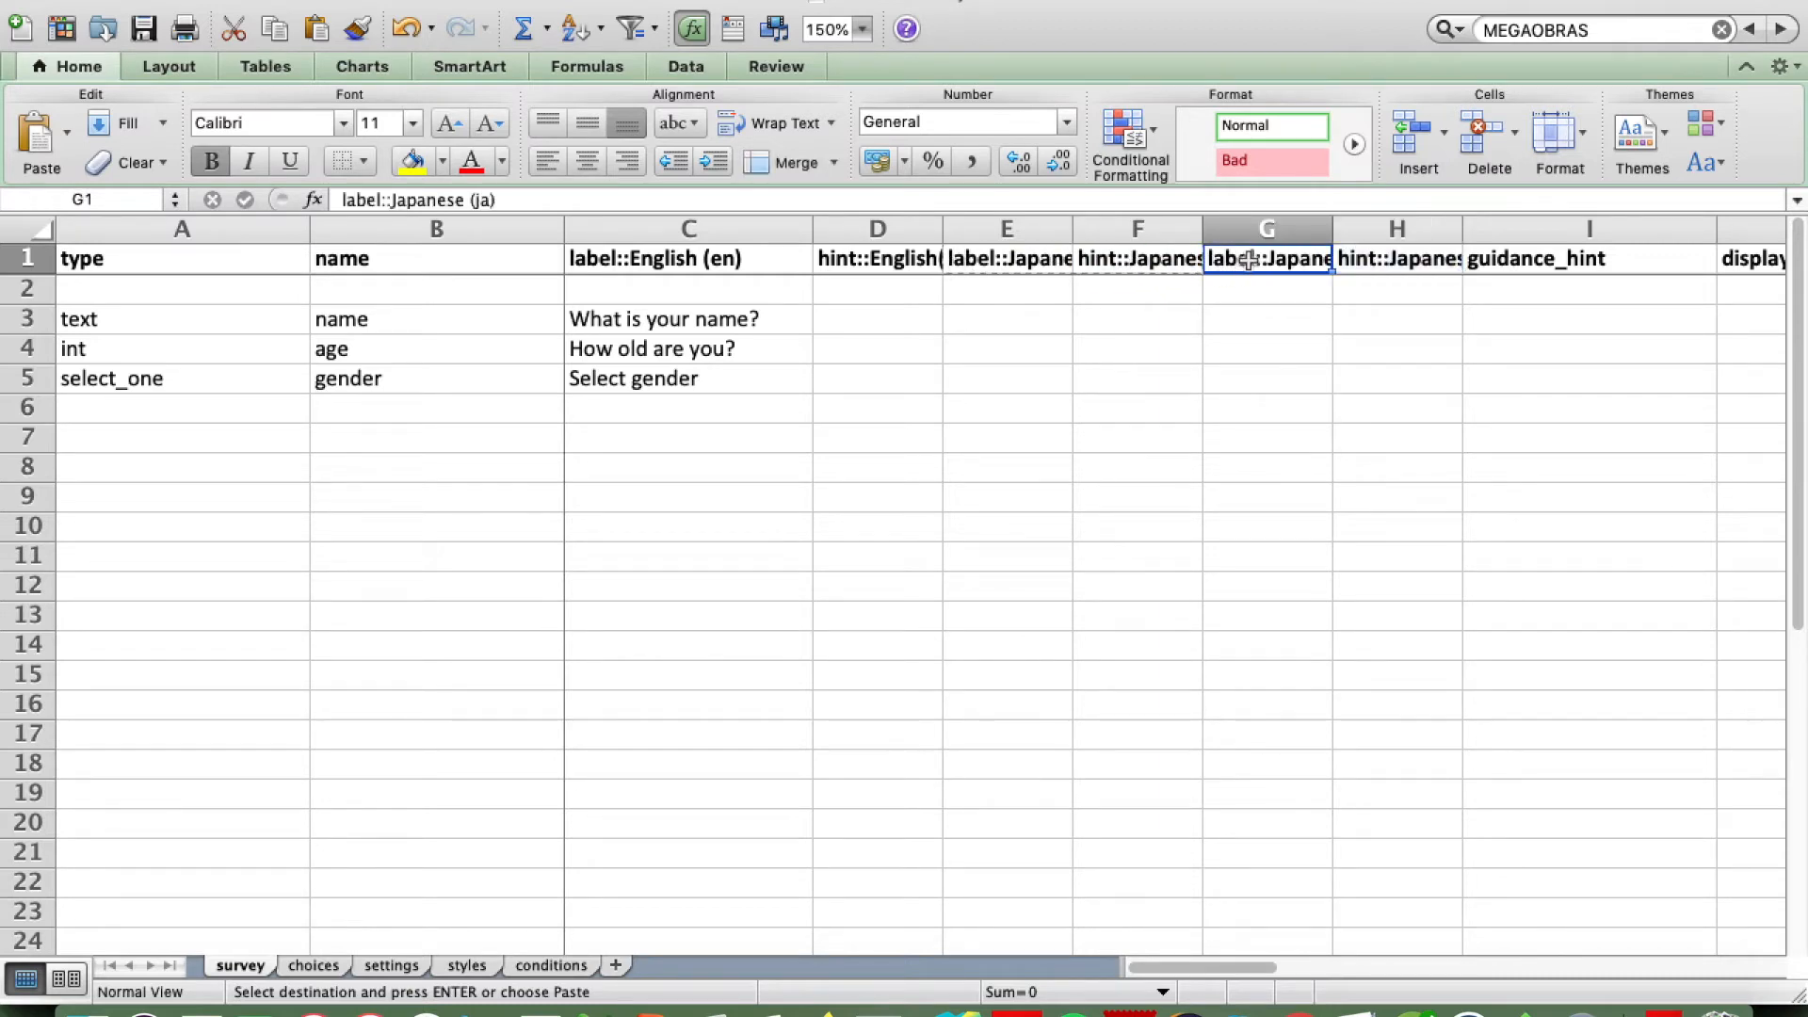
Step: Change the copied label header in G1 to "label::Spanish (es)"
{"action": "left_click", "coordinate": [463, 198]}
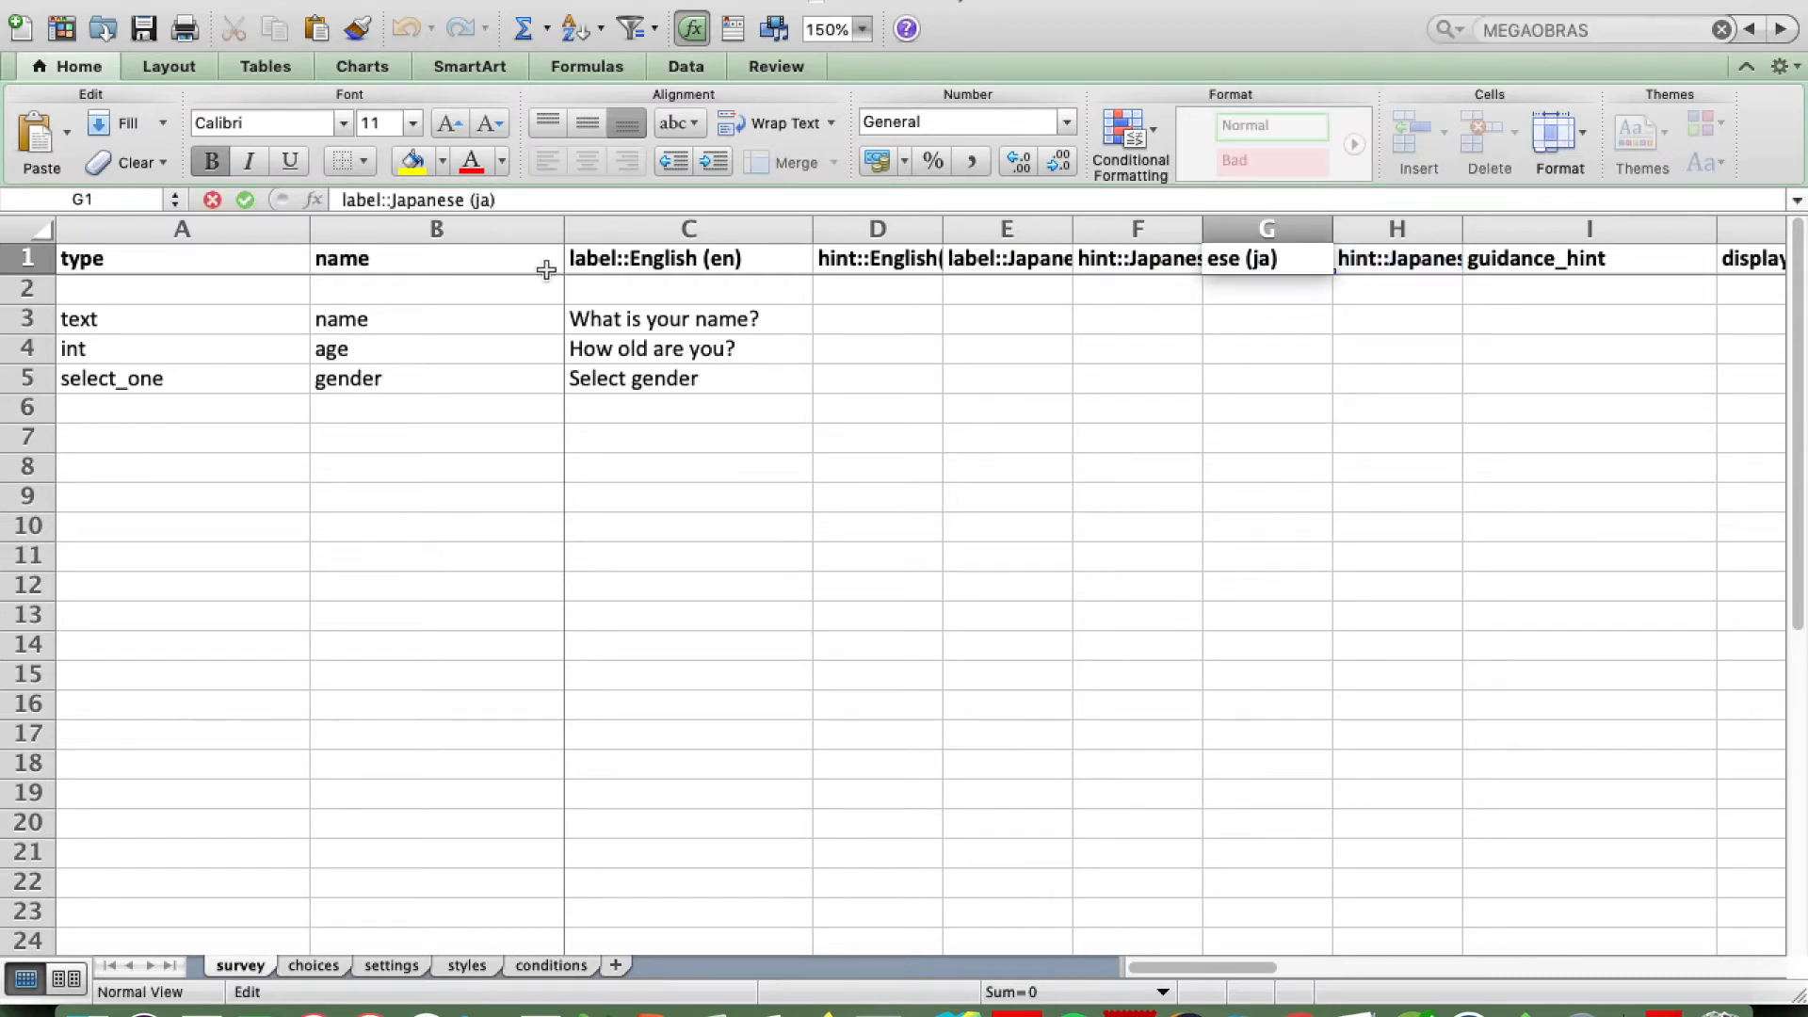
{"action": "key", "text": "BackSpace"}
{"action": "key", "text": "BackSpace"}
{"action": "key", "text": "BackSpace"}
{"action": "key", "text": "BackSpace"}
{"action": "key", "text": "BackSpace"}
{"action": "key", "text": "BackSpace"}
{"action": "key", "text": "BackSpace"}
{"action": "key", "text": "BackSpace"}
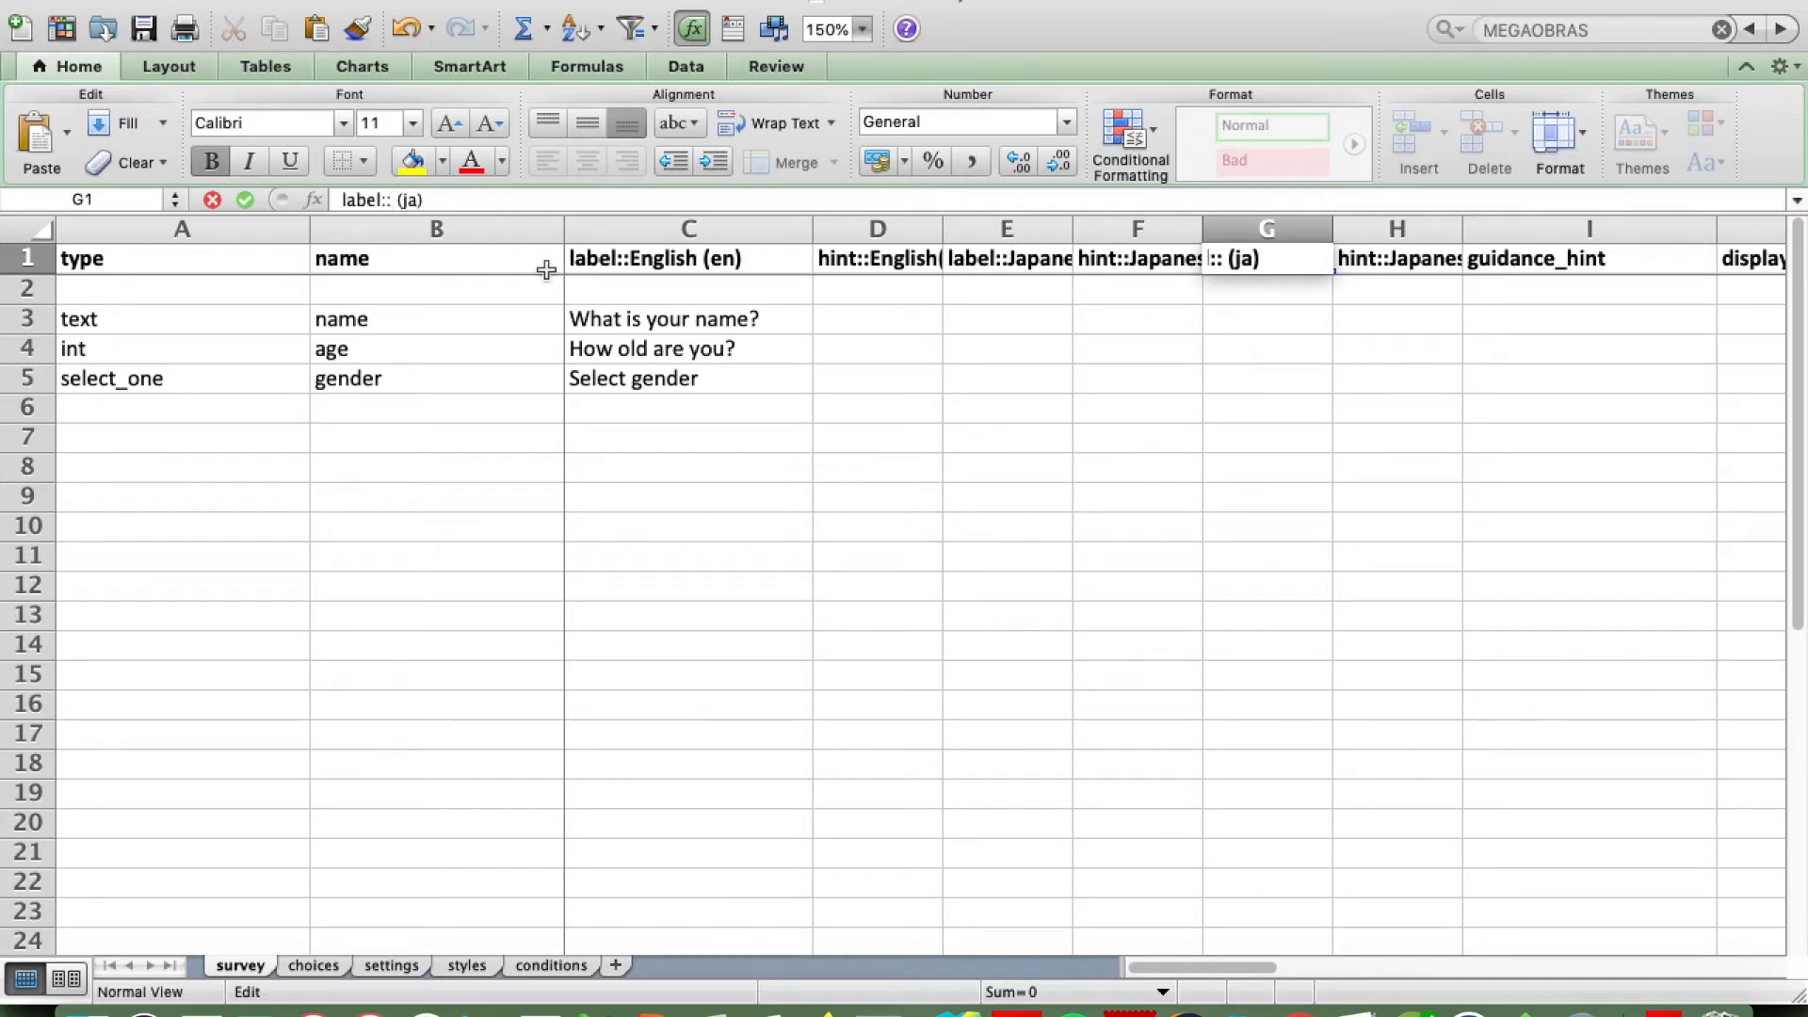
{"action": "type", "text": "Spanish"}
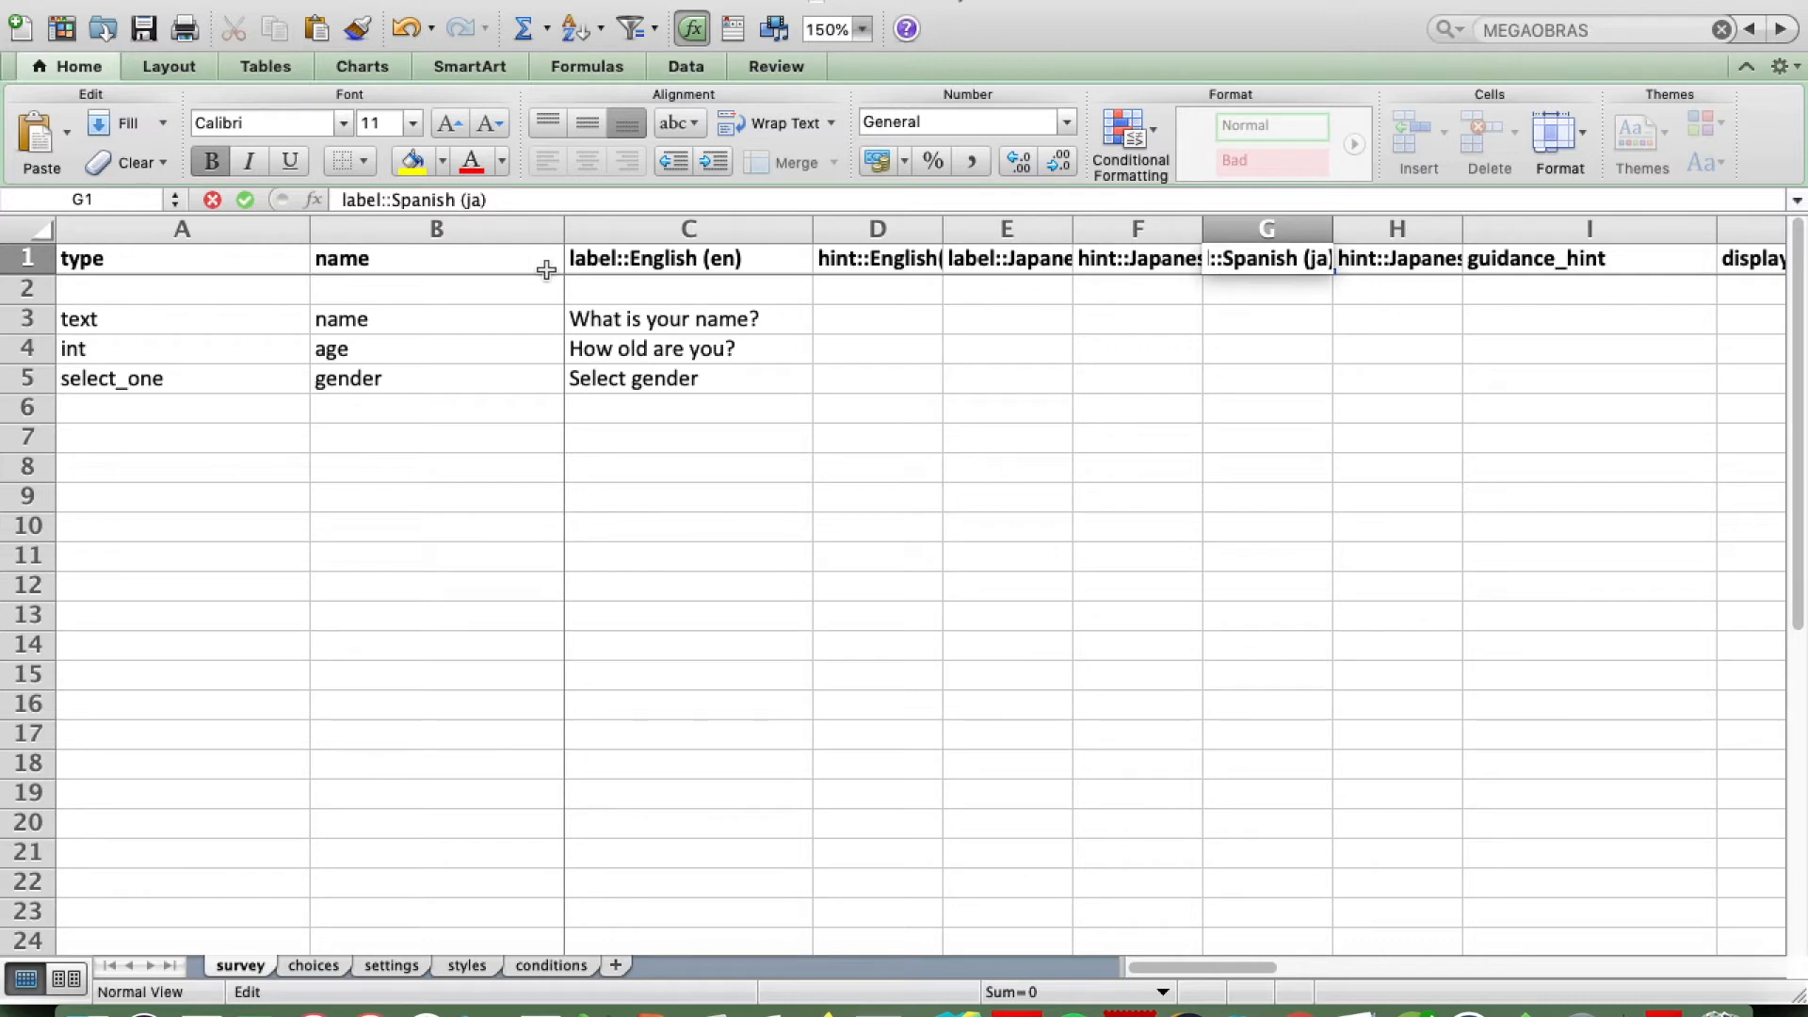
{"action": "key", "text": "BackSpace"}
{"action": "key", "text": "BackSpace"}
{"action": "type", "text": "es"}
{"action": "key", "text": "Return"}
Step: Change the copied hint header in H1 to "hint::Spanish (es)"
{"action": "key", "text": "Up"}
{"action": "key", "text": "Right"}
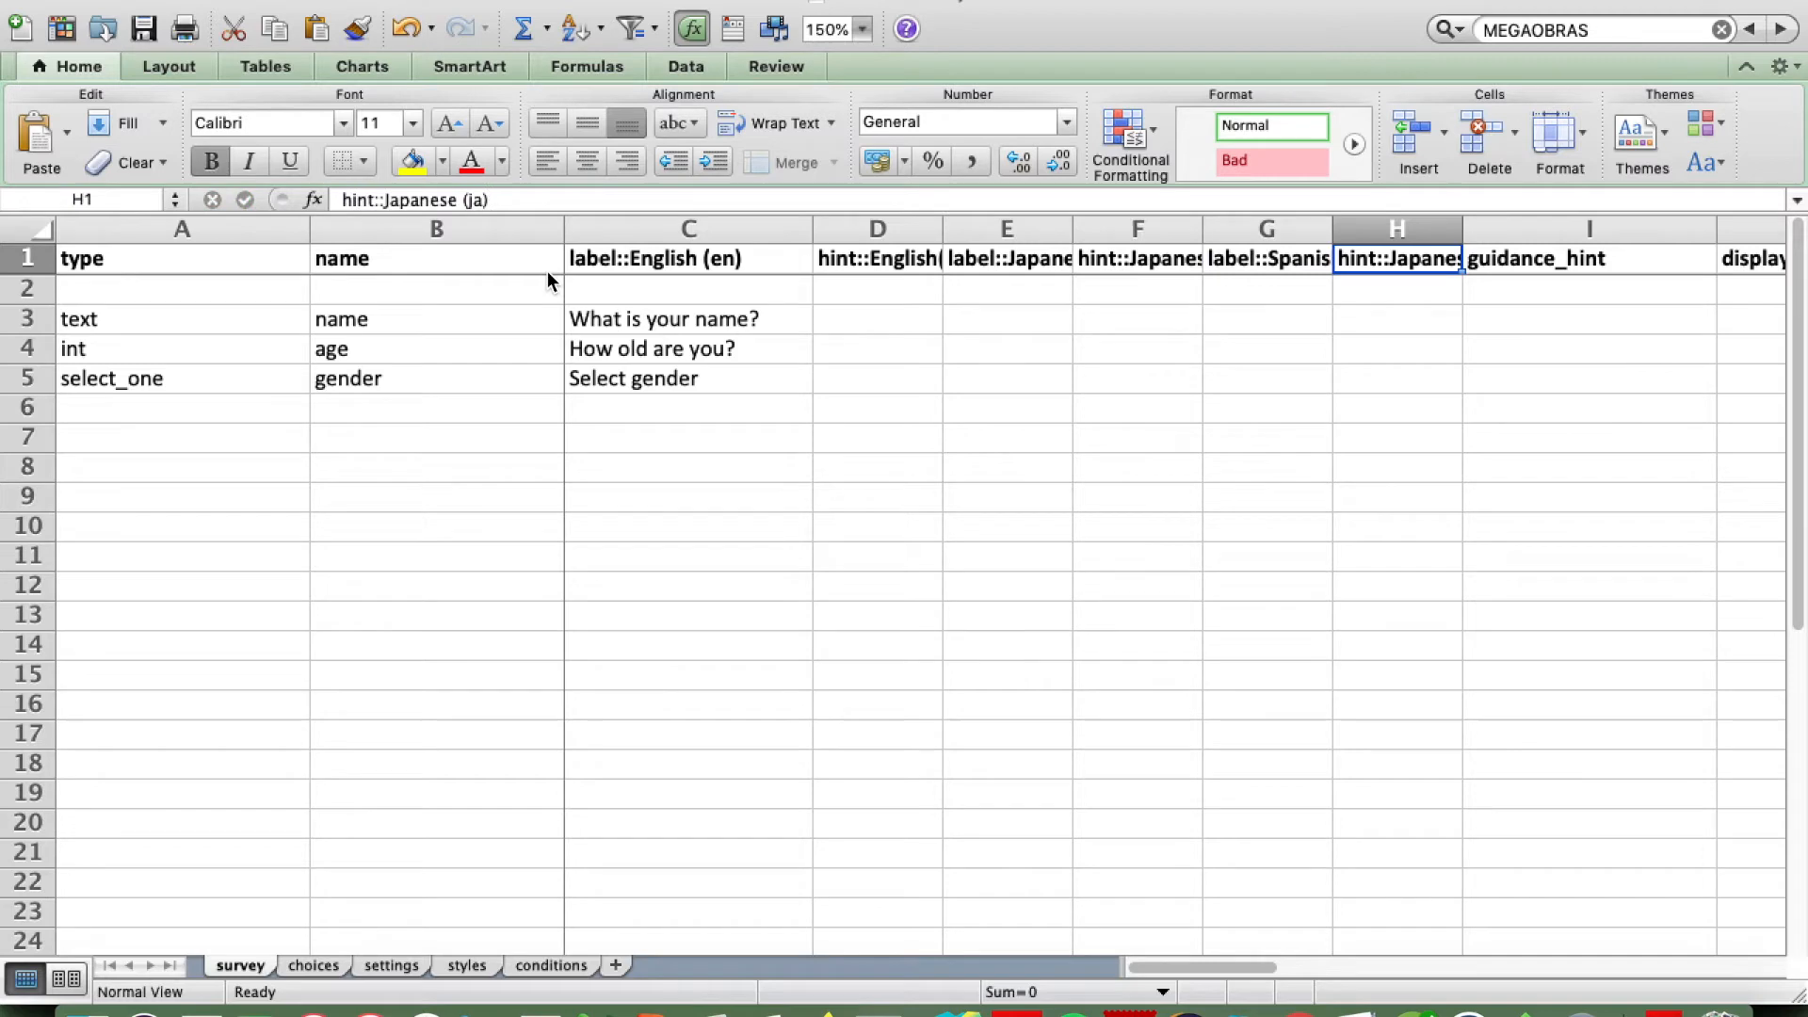
{"action": "left_click", "coordinate": [460, 199]}
{"action": "key", "text": "BackSpace"}
{"action": "key", "text": "BackSpace"}
{"action": "key", "text": "BackSpace"}
{"action": "key", "text": "BackSpace"}
{"action": "key", "text": "BackSpace"}
{"action": "key", "text": "BackSpace"}
{"action": "key", "text": "BackSpace"}
{"action": "key", "text": "BackSpace"}
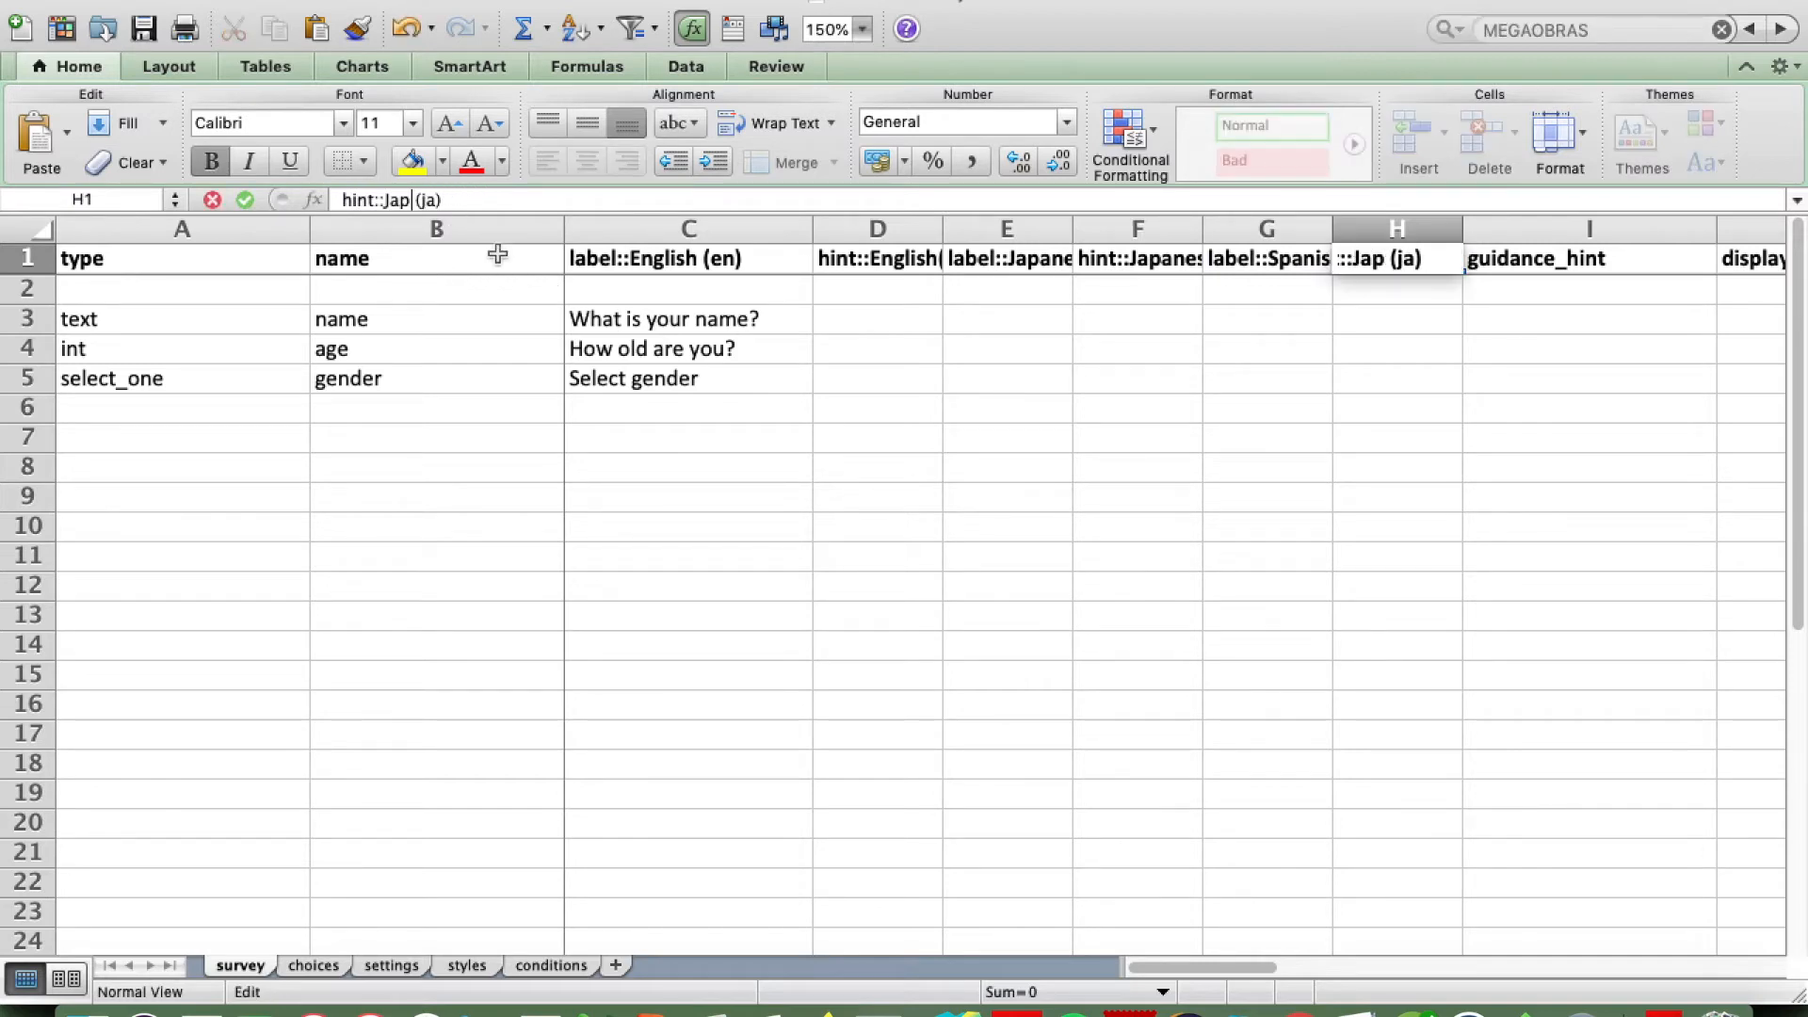
{"action": "type", "text": "Spanish"}
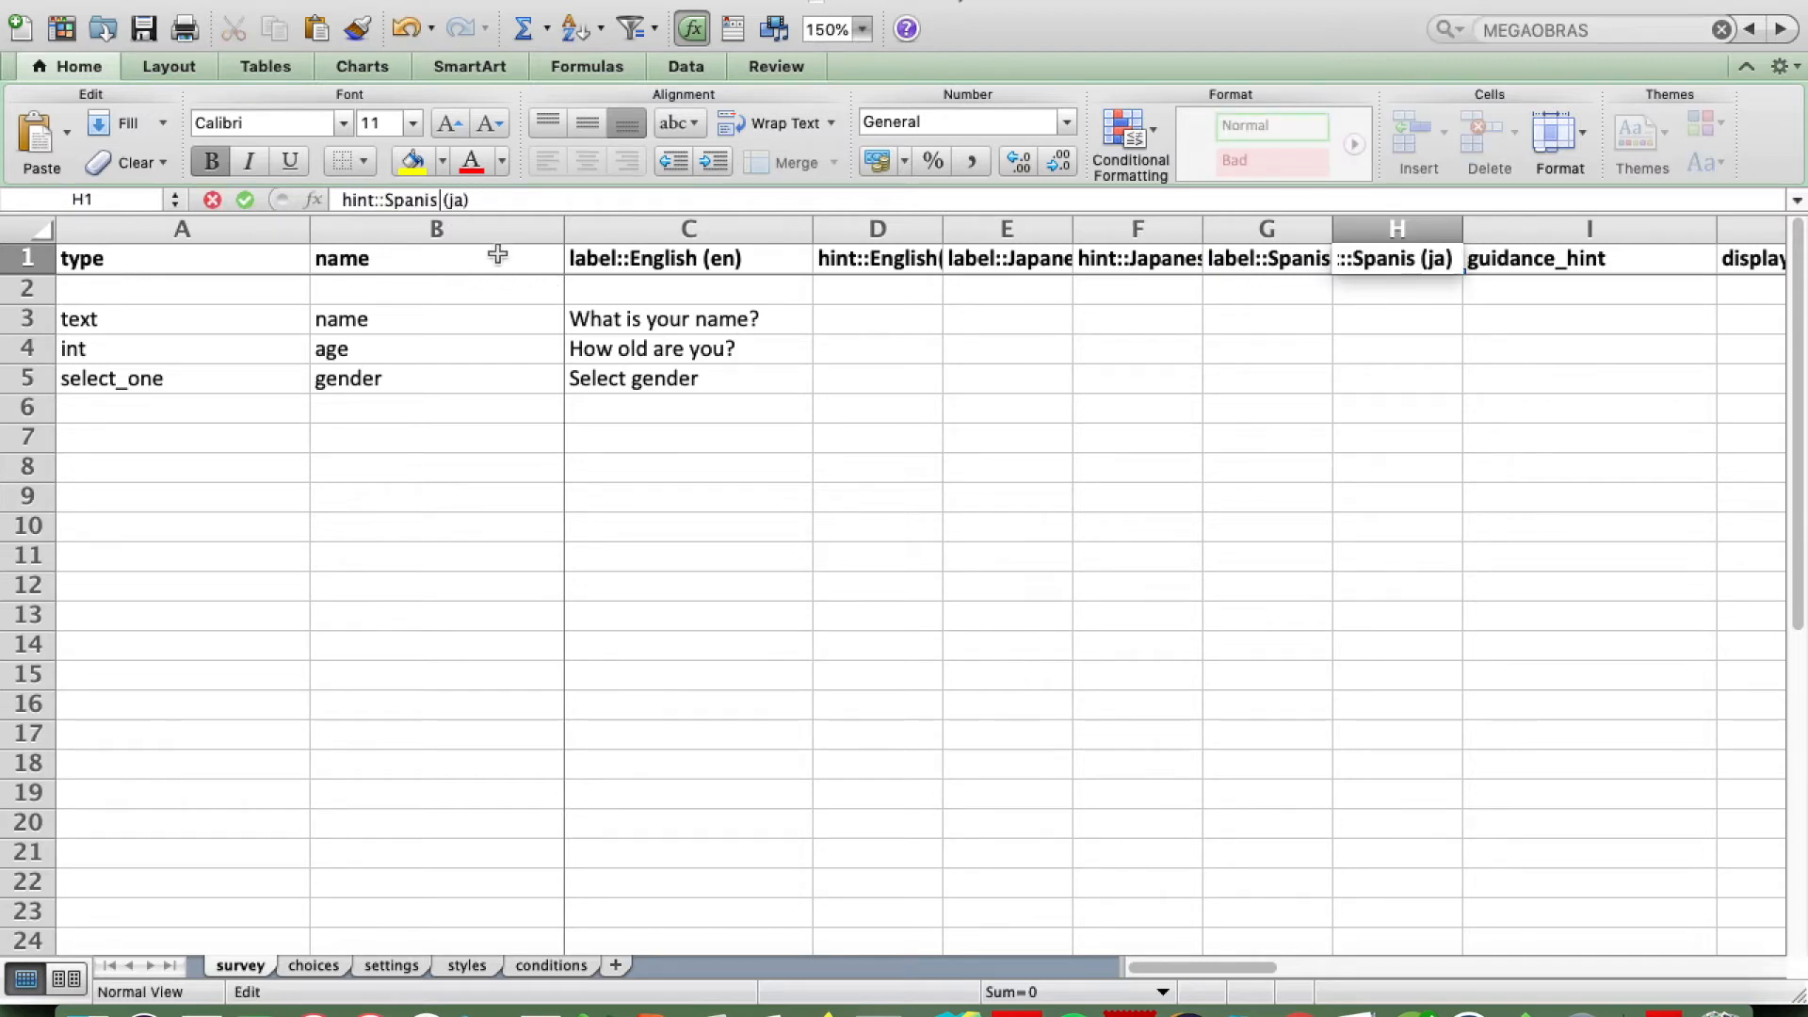
{"action": "key", "text": "BackSpace"}
{"action": "key", "text": "BackSpace"}
{"action": "type", "text": "es"}
{"action": "key", "text": "Return"}
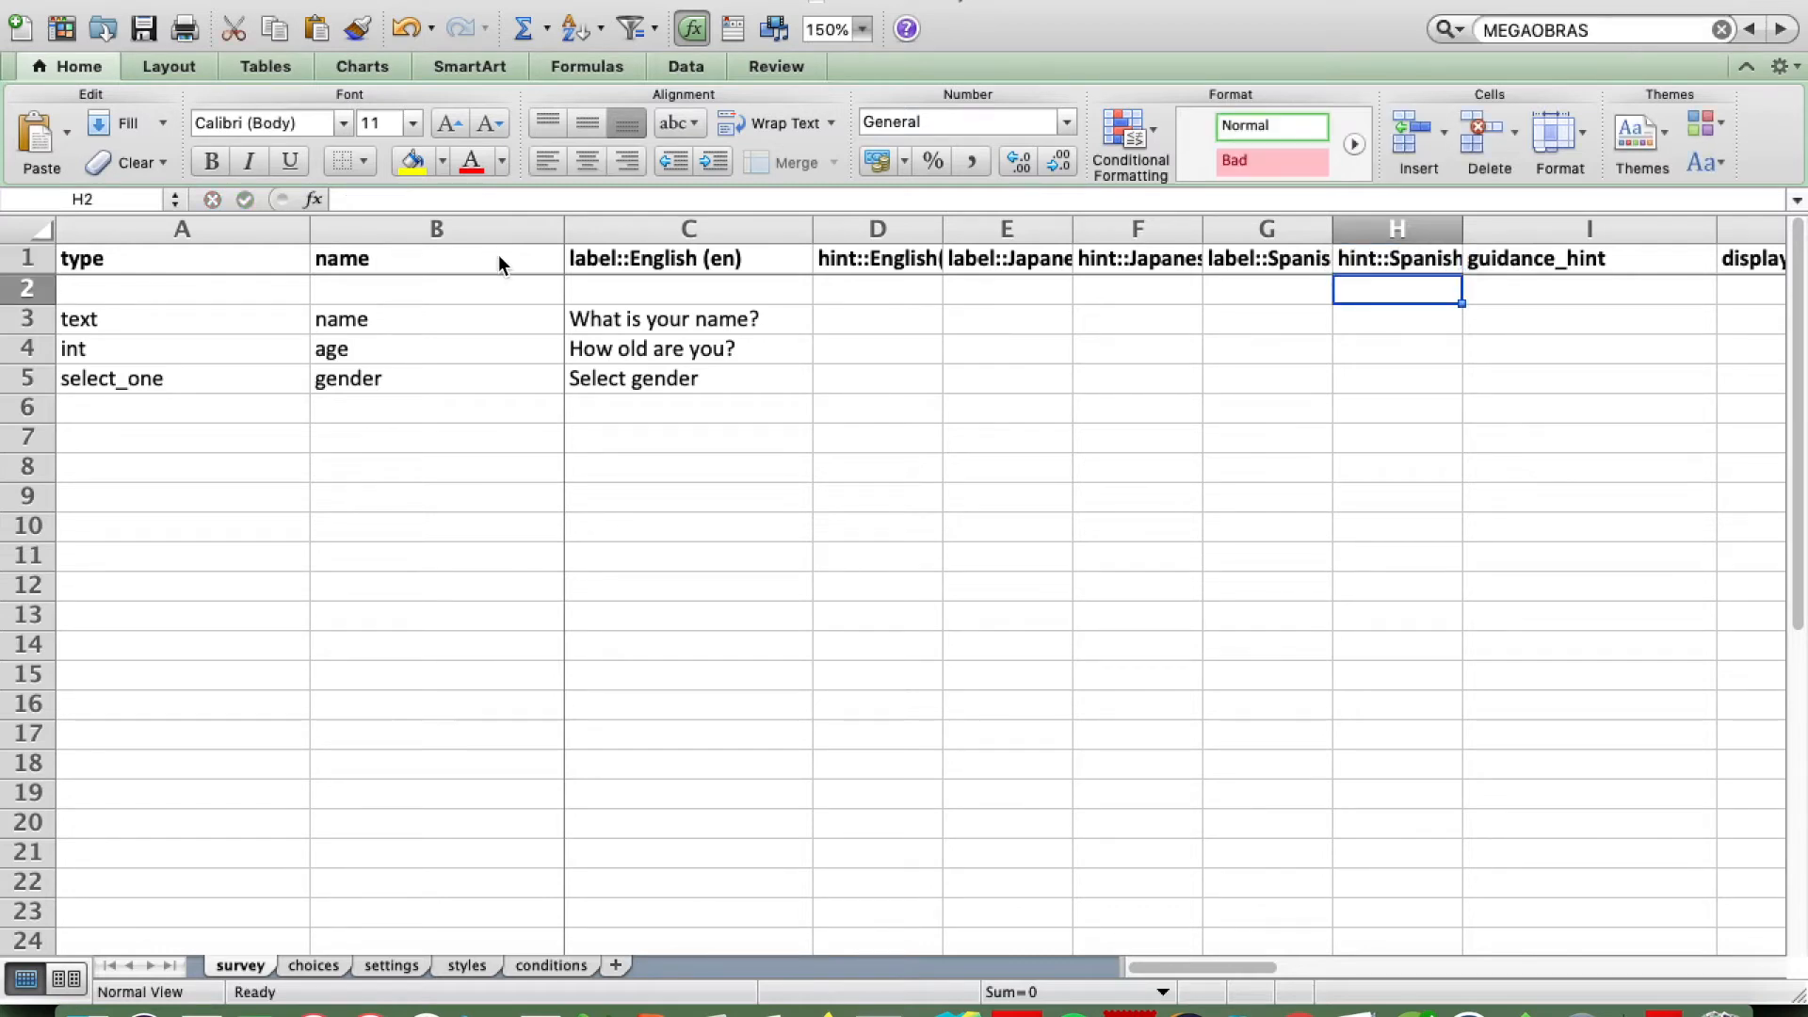
Step: On the choices sheet, insert two columns before media::image for the Japanese and Spanish labels
{"action": "left_click", "coordinate": [300, 965]}
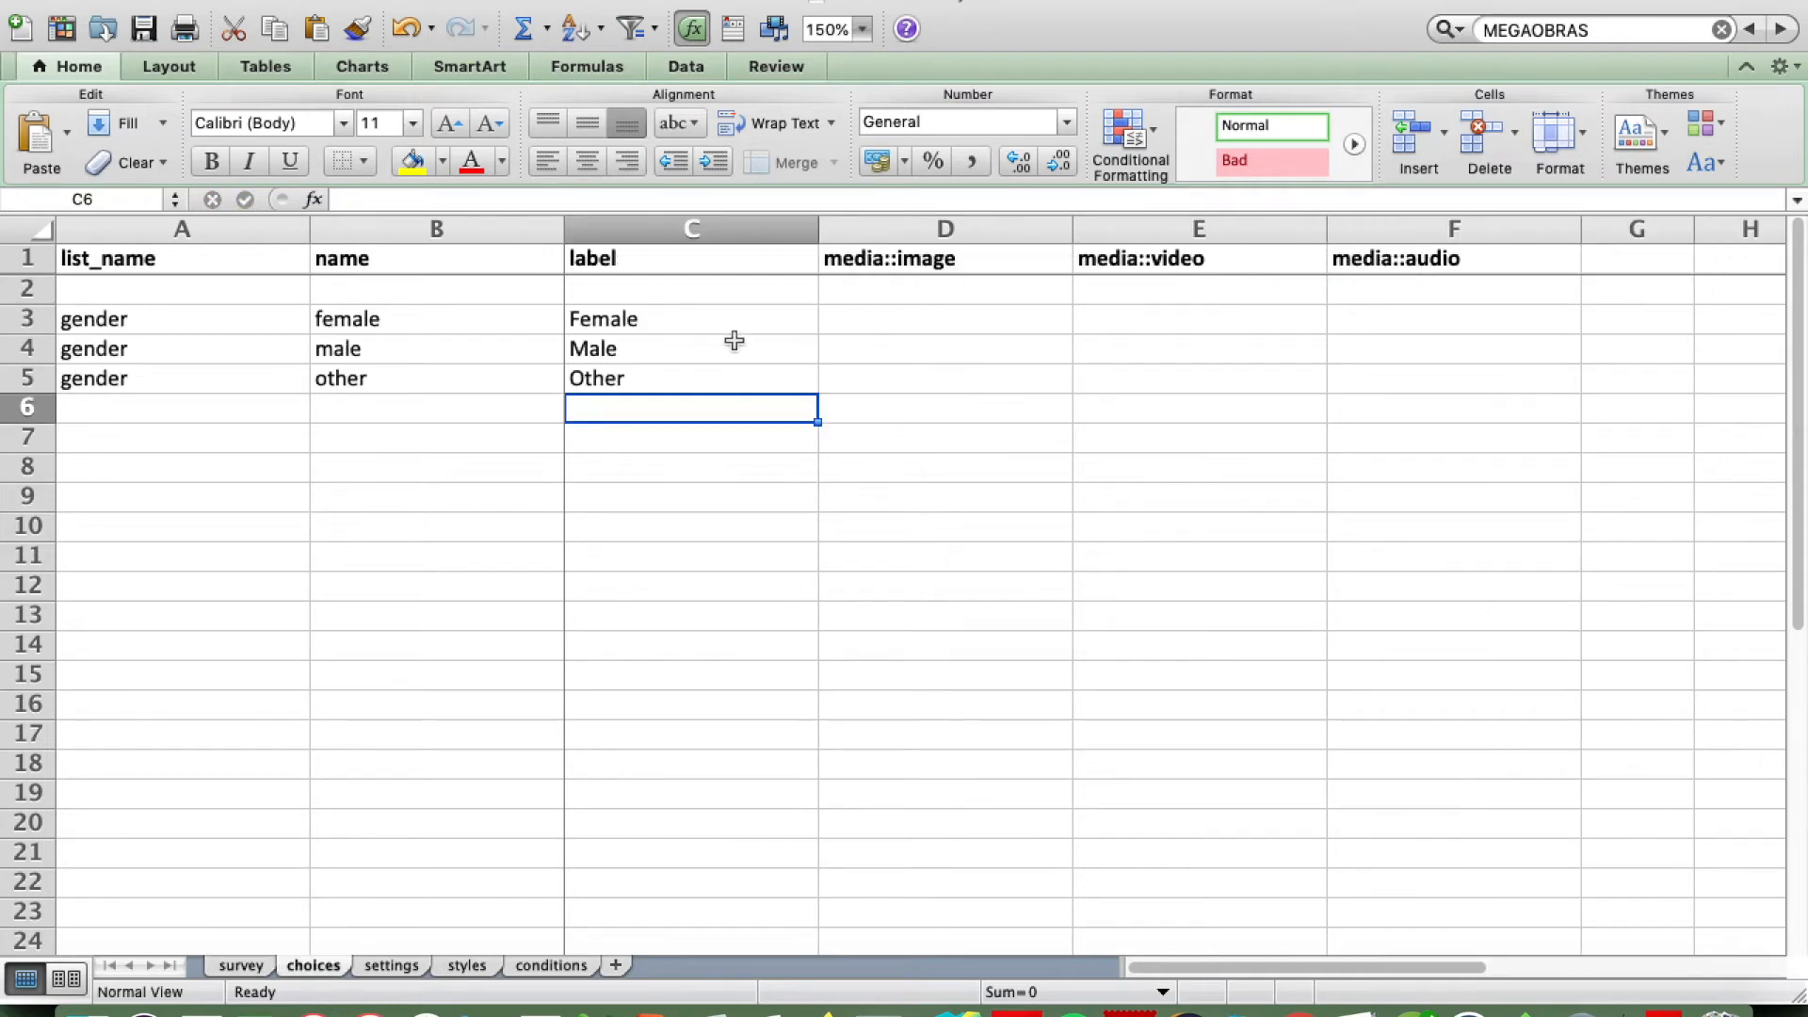
{"action": "left_click", "coordinate": [882, 229]}
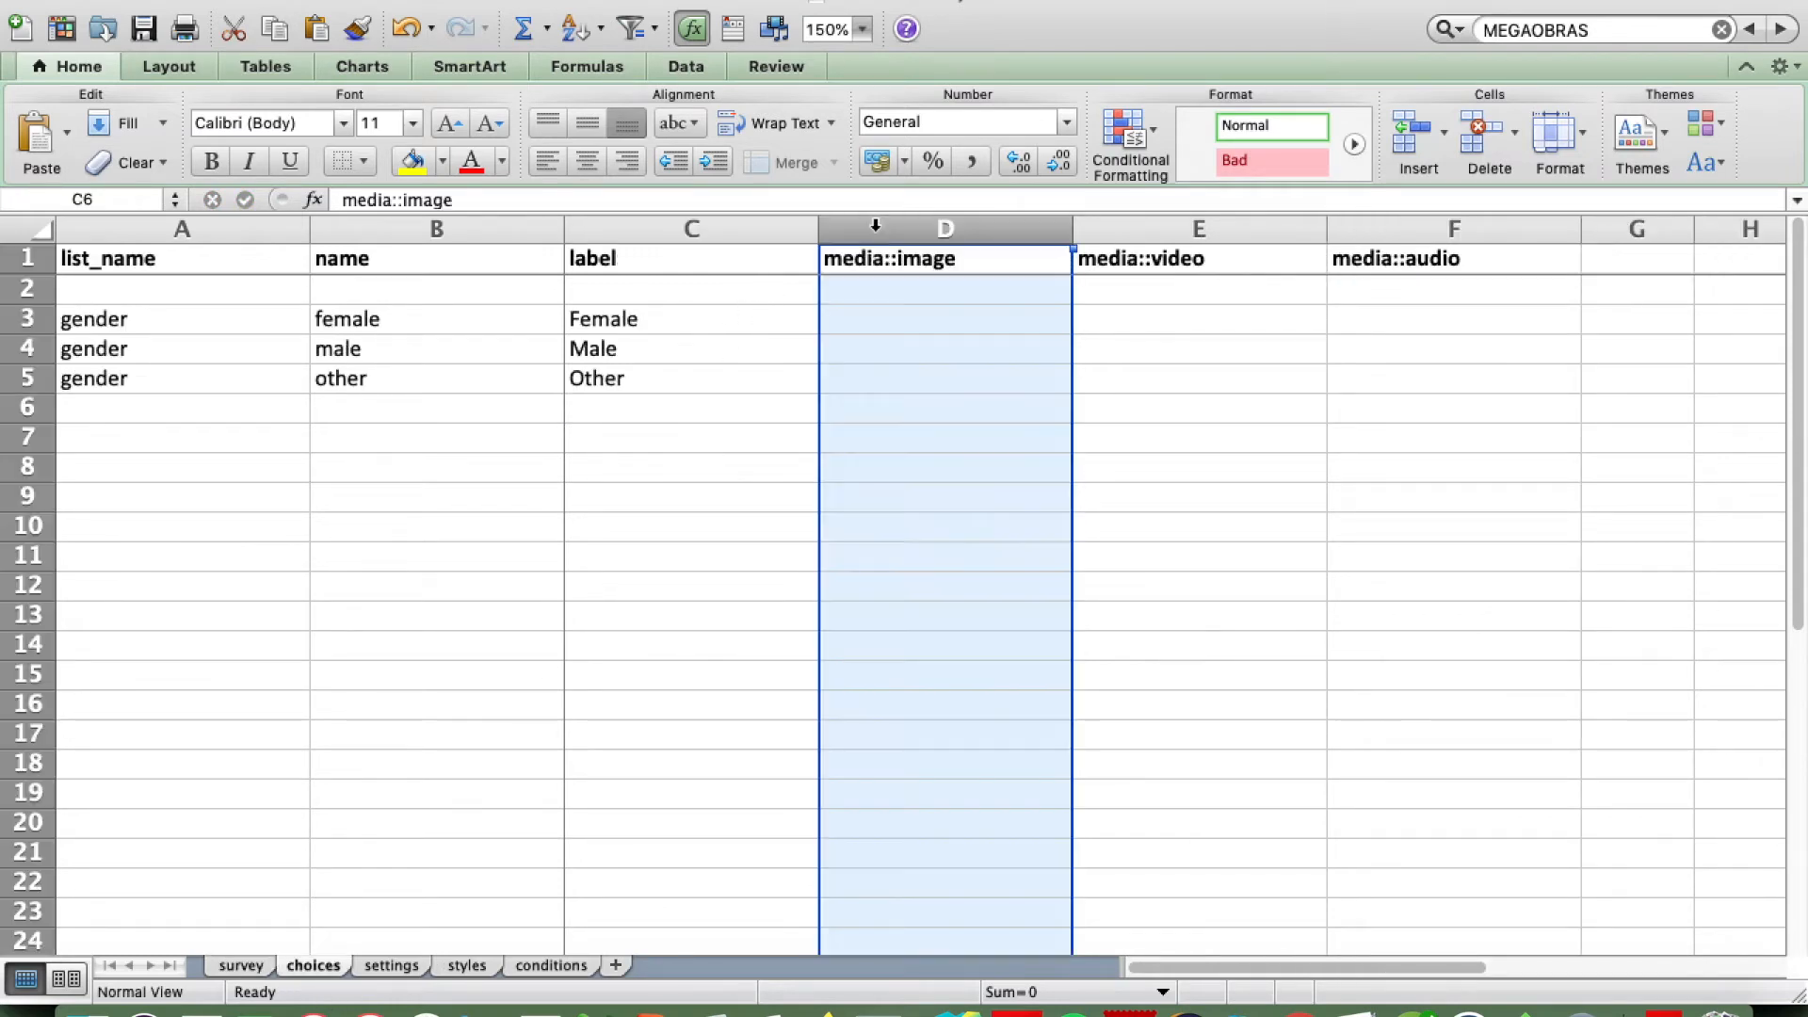
{"action": "left_click", "coordinate": [377, 4]}
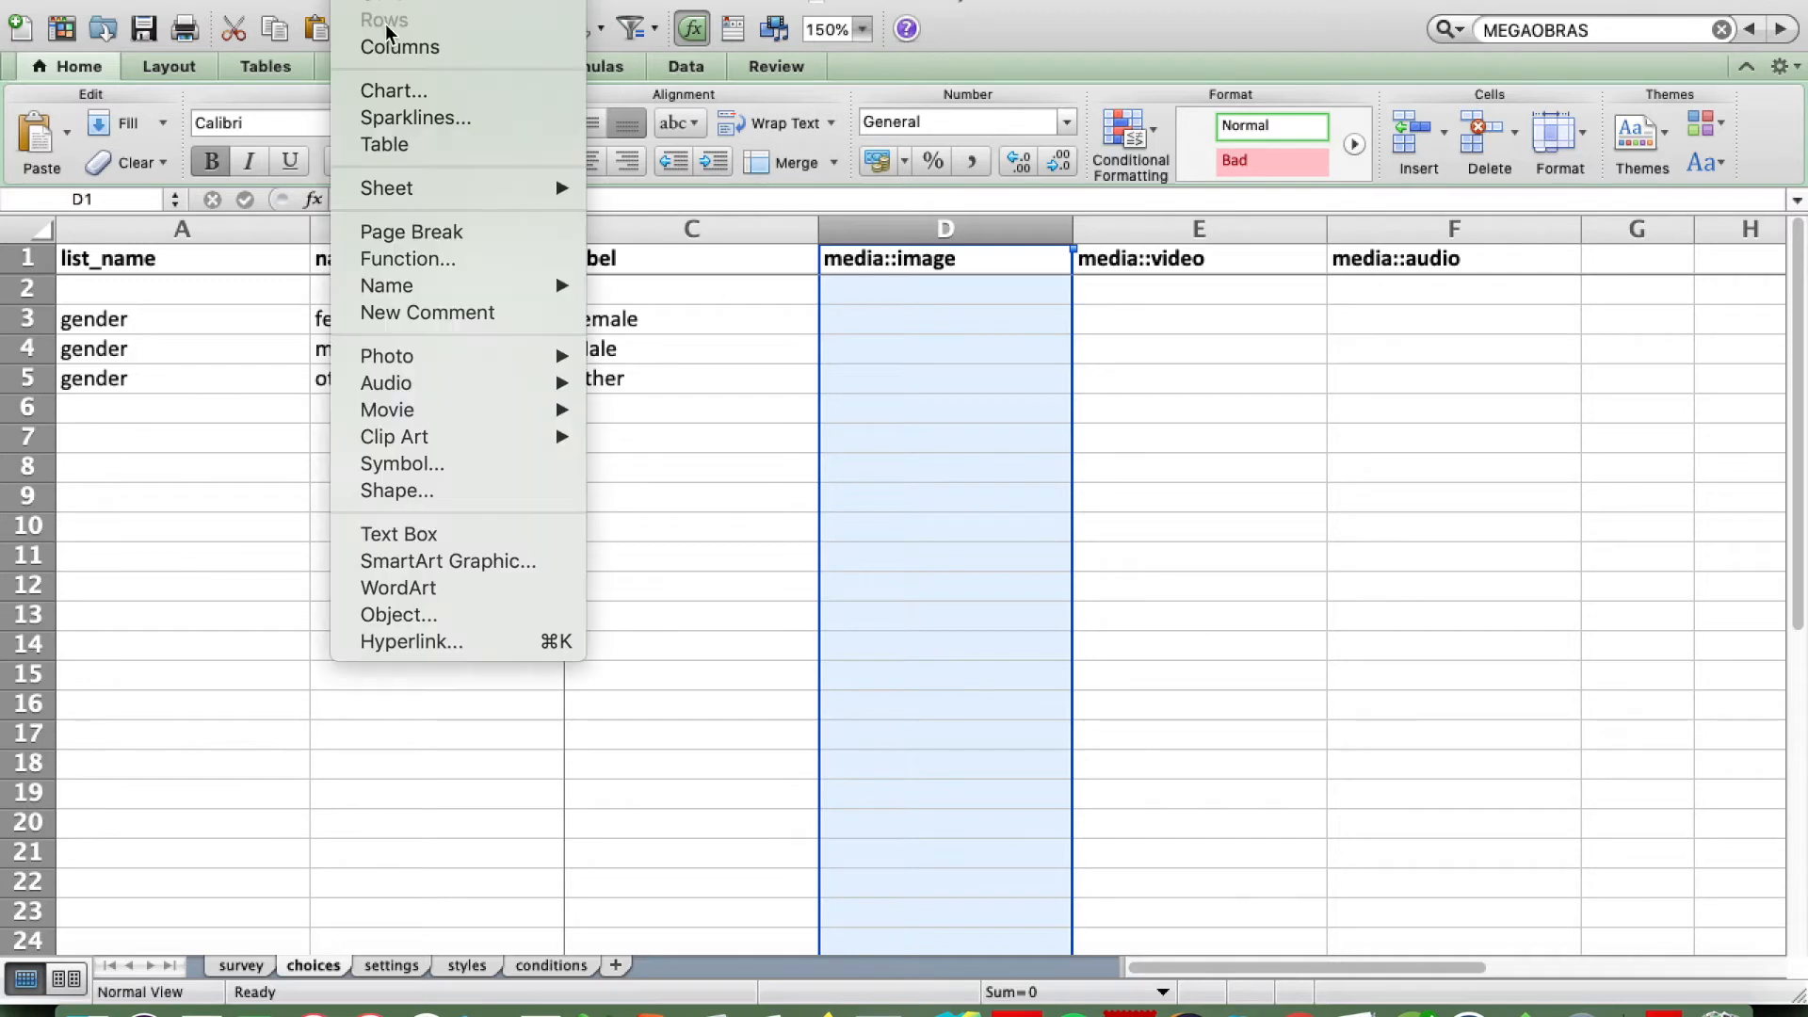
{"action": "left_click", "coordinate": [405, 48]}
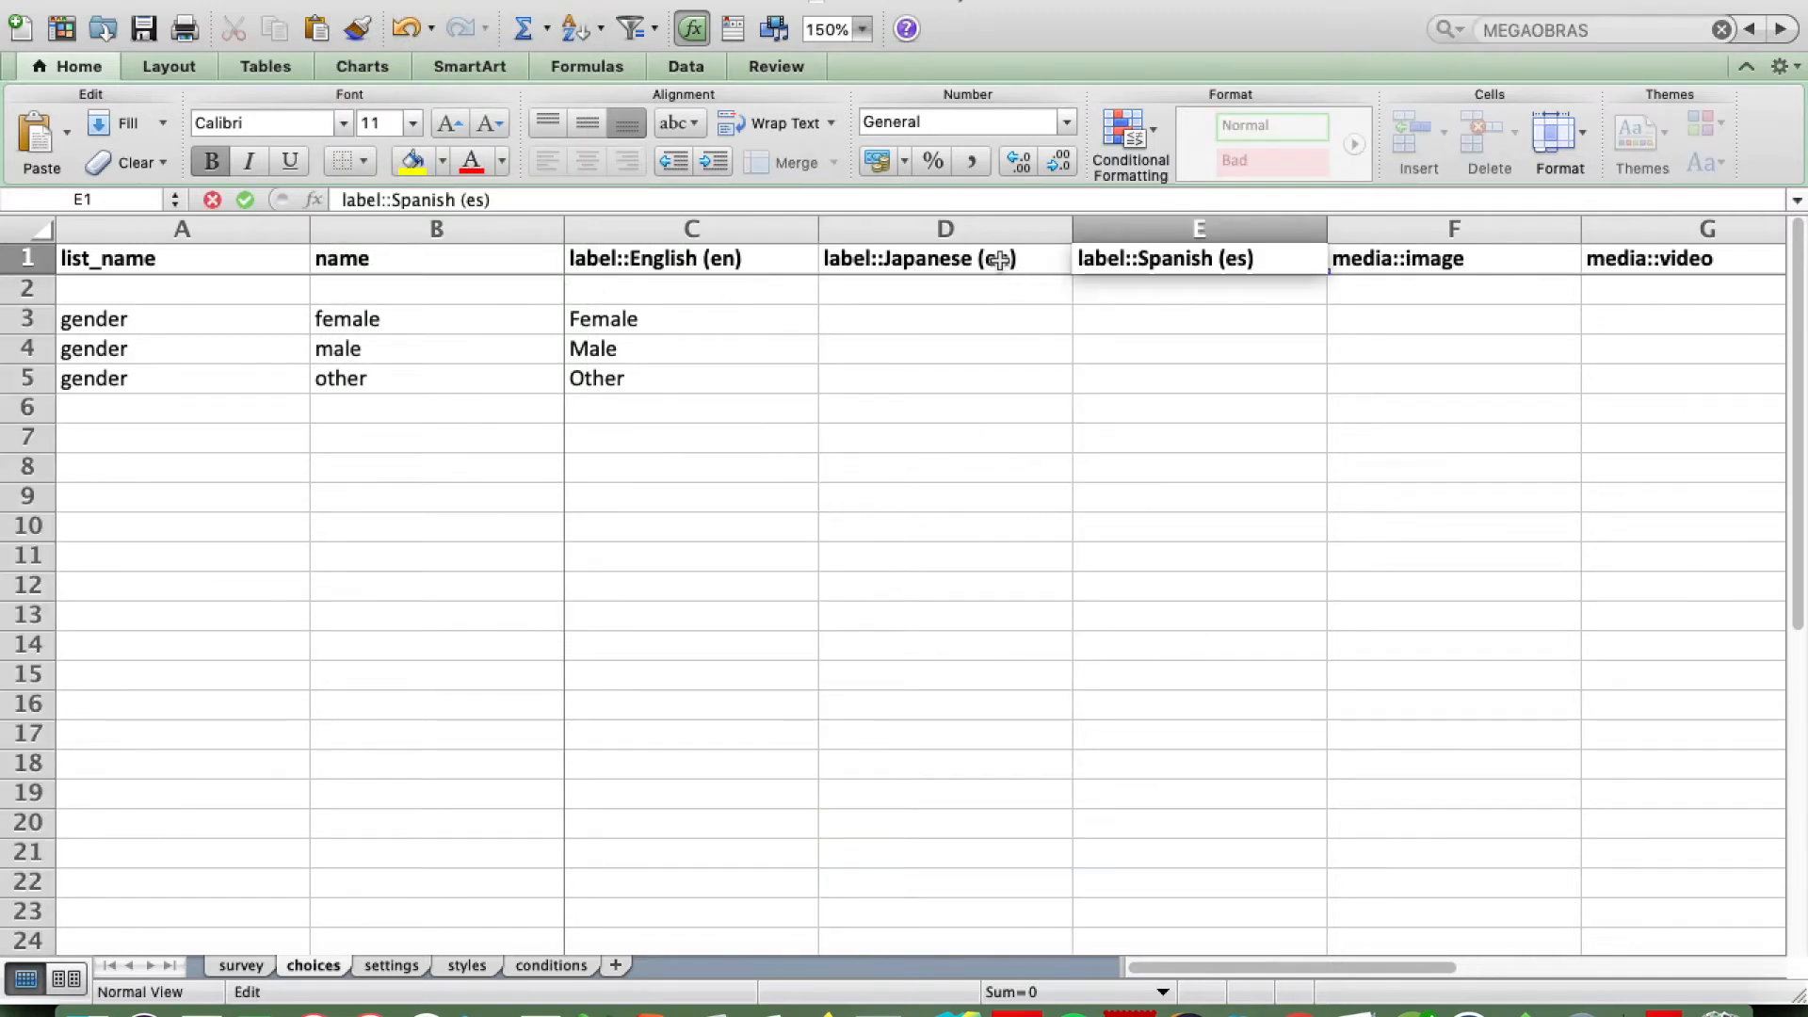
Step: Correct the Japanese label header in D1 of the choices sheet to "label::Japanese (ja)"
{"action": "left_click", "coordinate": [999, 259]}
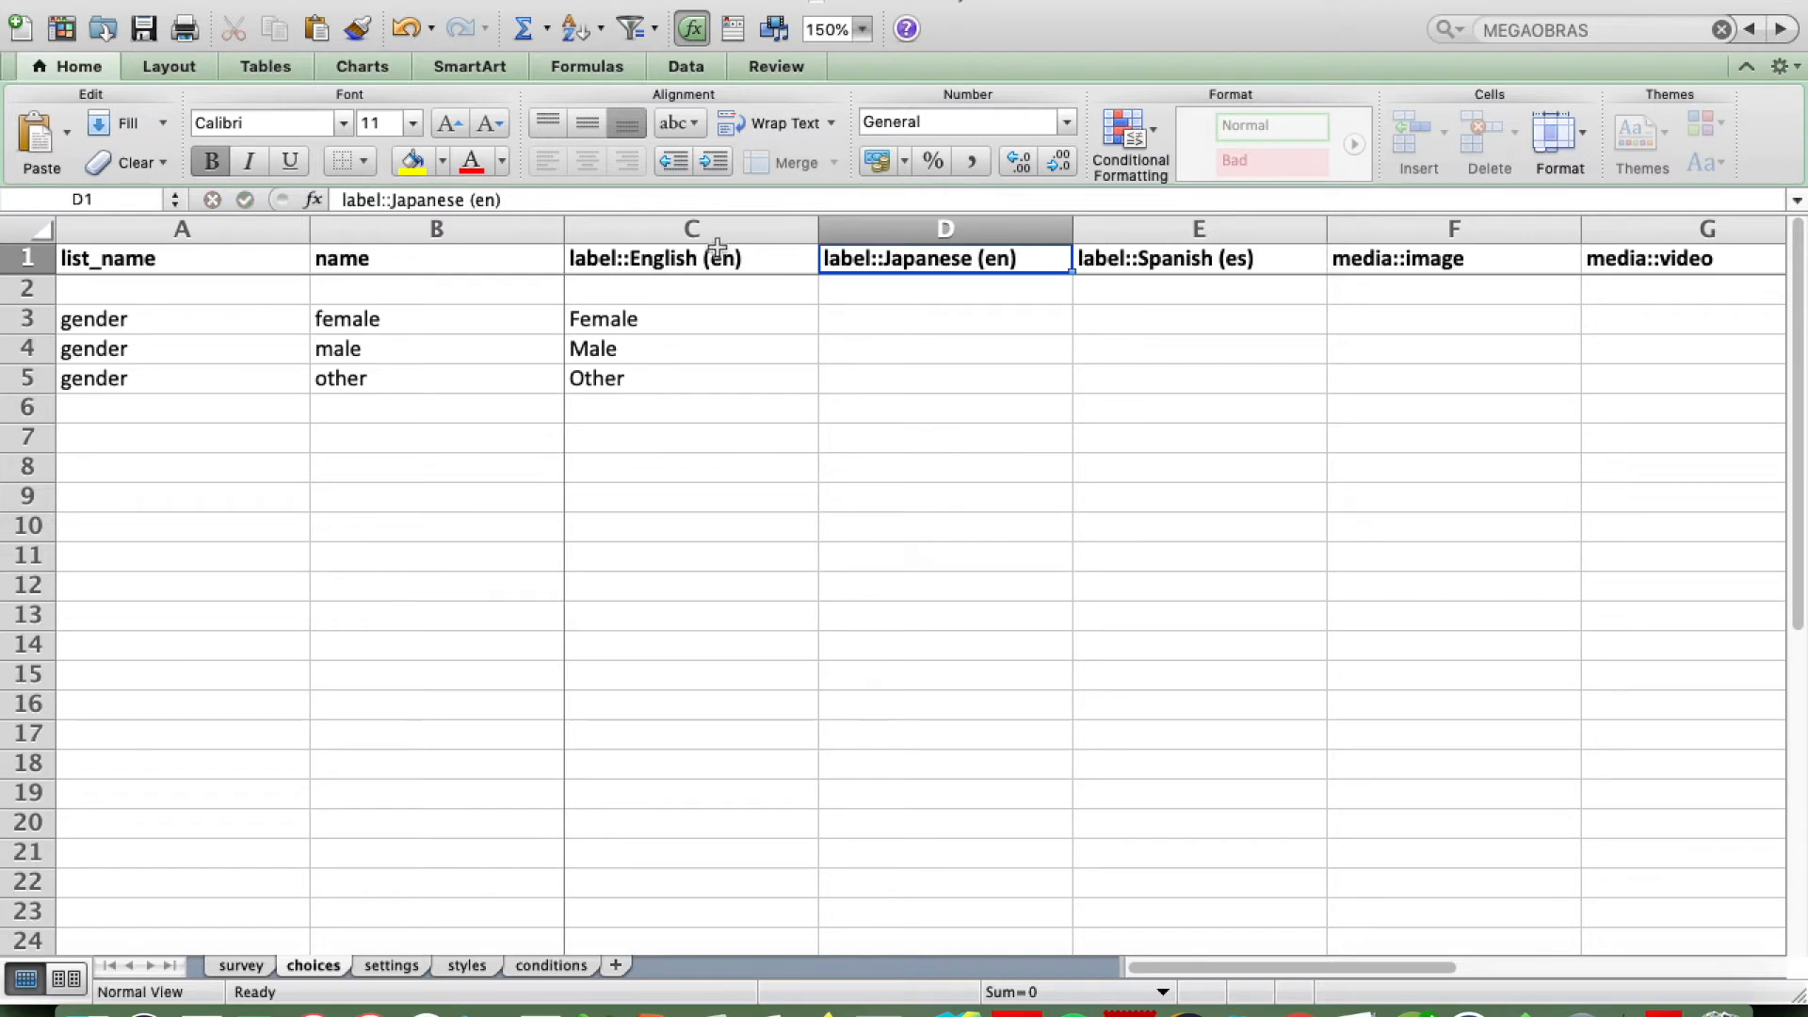
{"action": "left_click", "coordinate": [492, 200]}
{"action": "key", "text": "BackSpace"}
{"action": "key", "text": "BackSpace"}
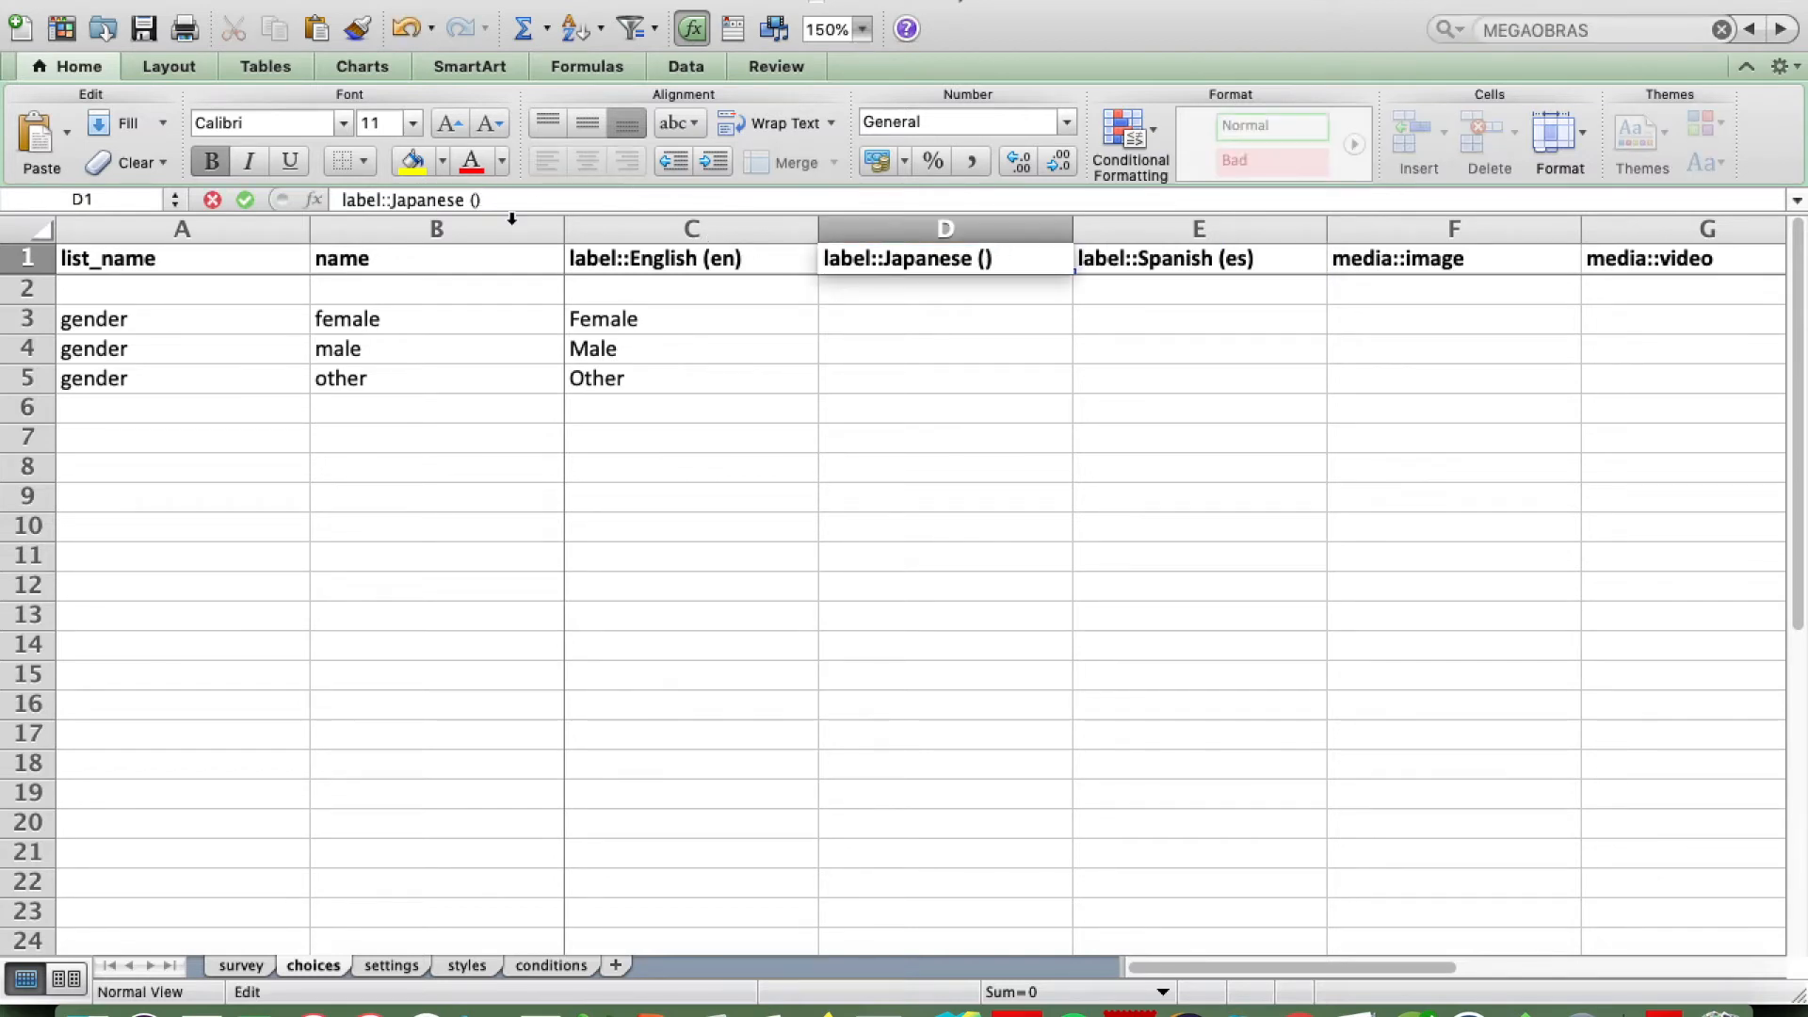
{"action": "type", "text": "ja"}
{"action": "key", "text": "Return"}
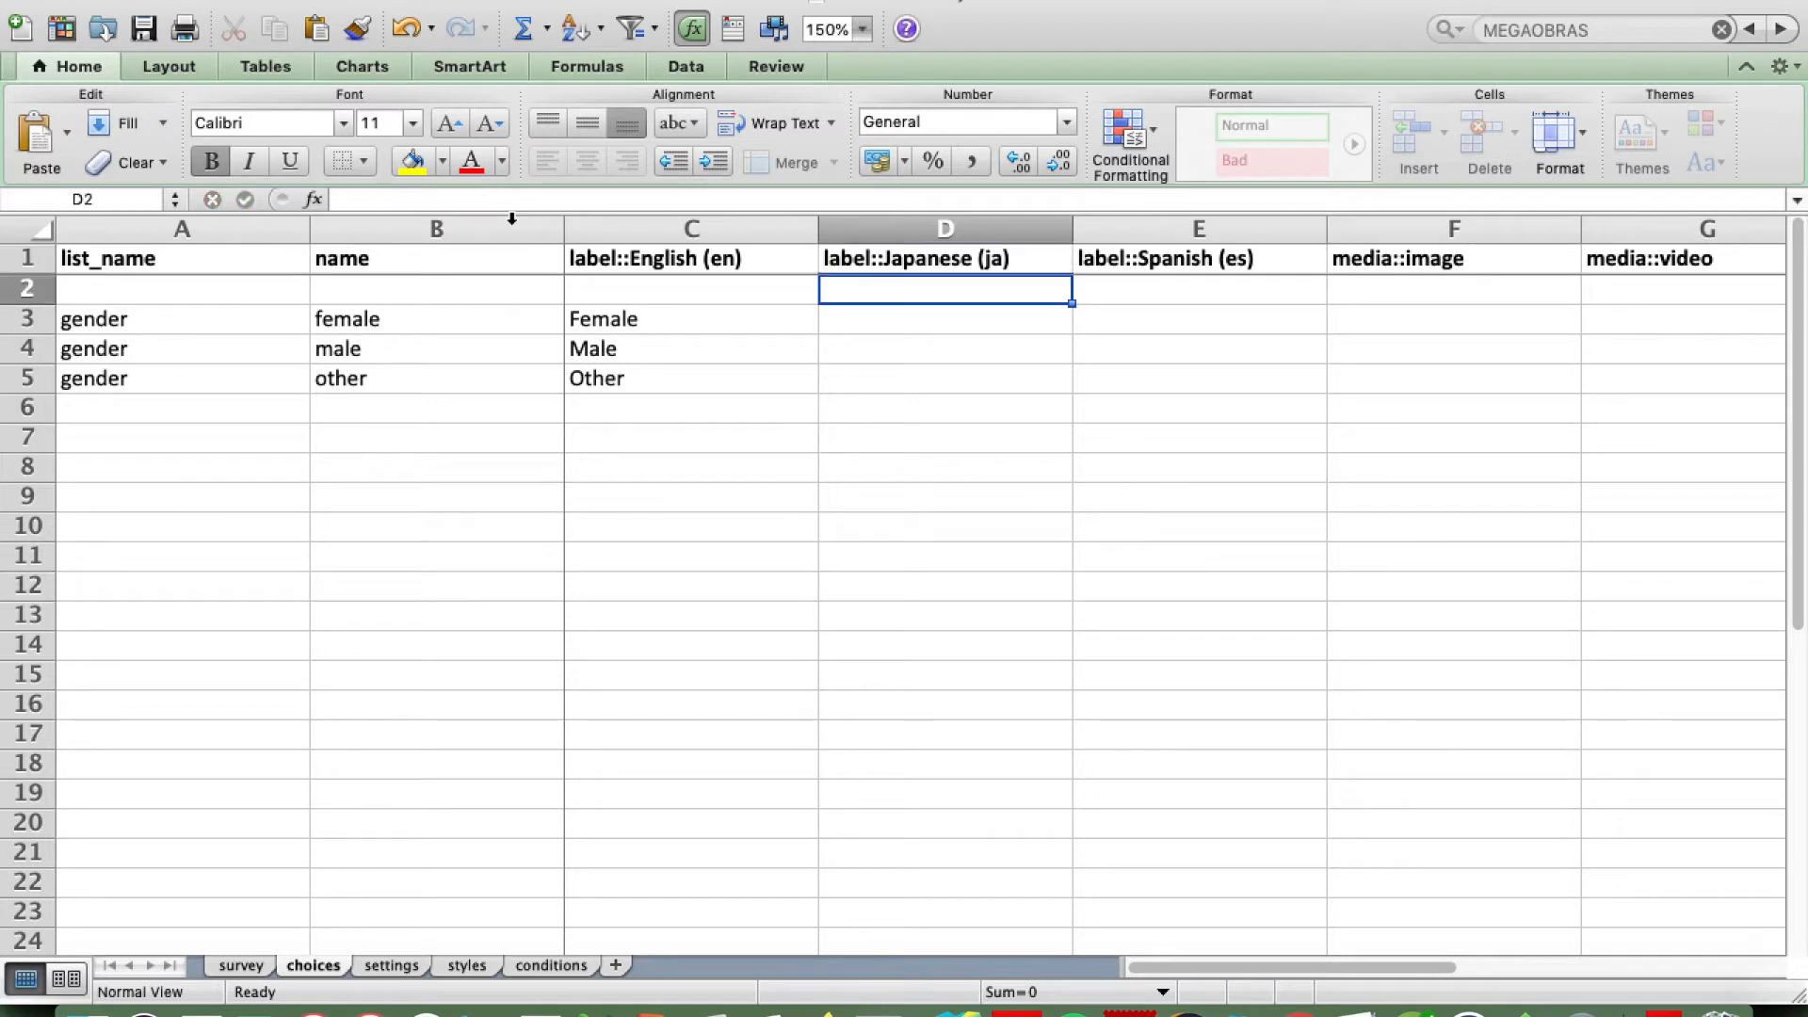
{"action": "left_click", "coordinate": [808, 434]}
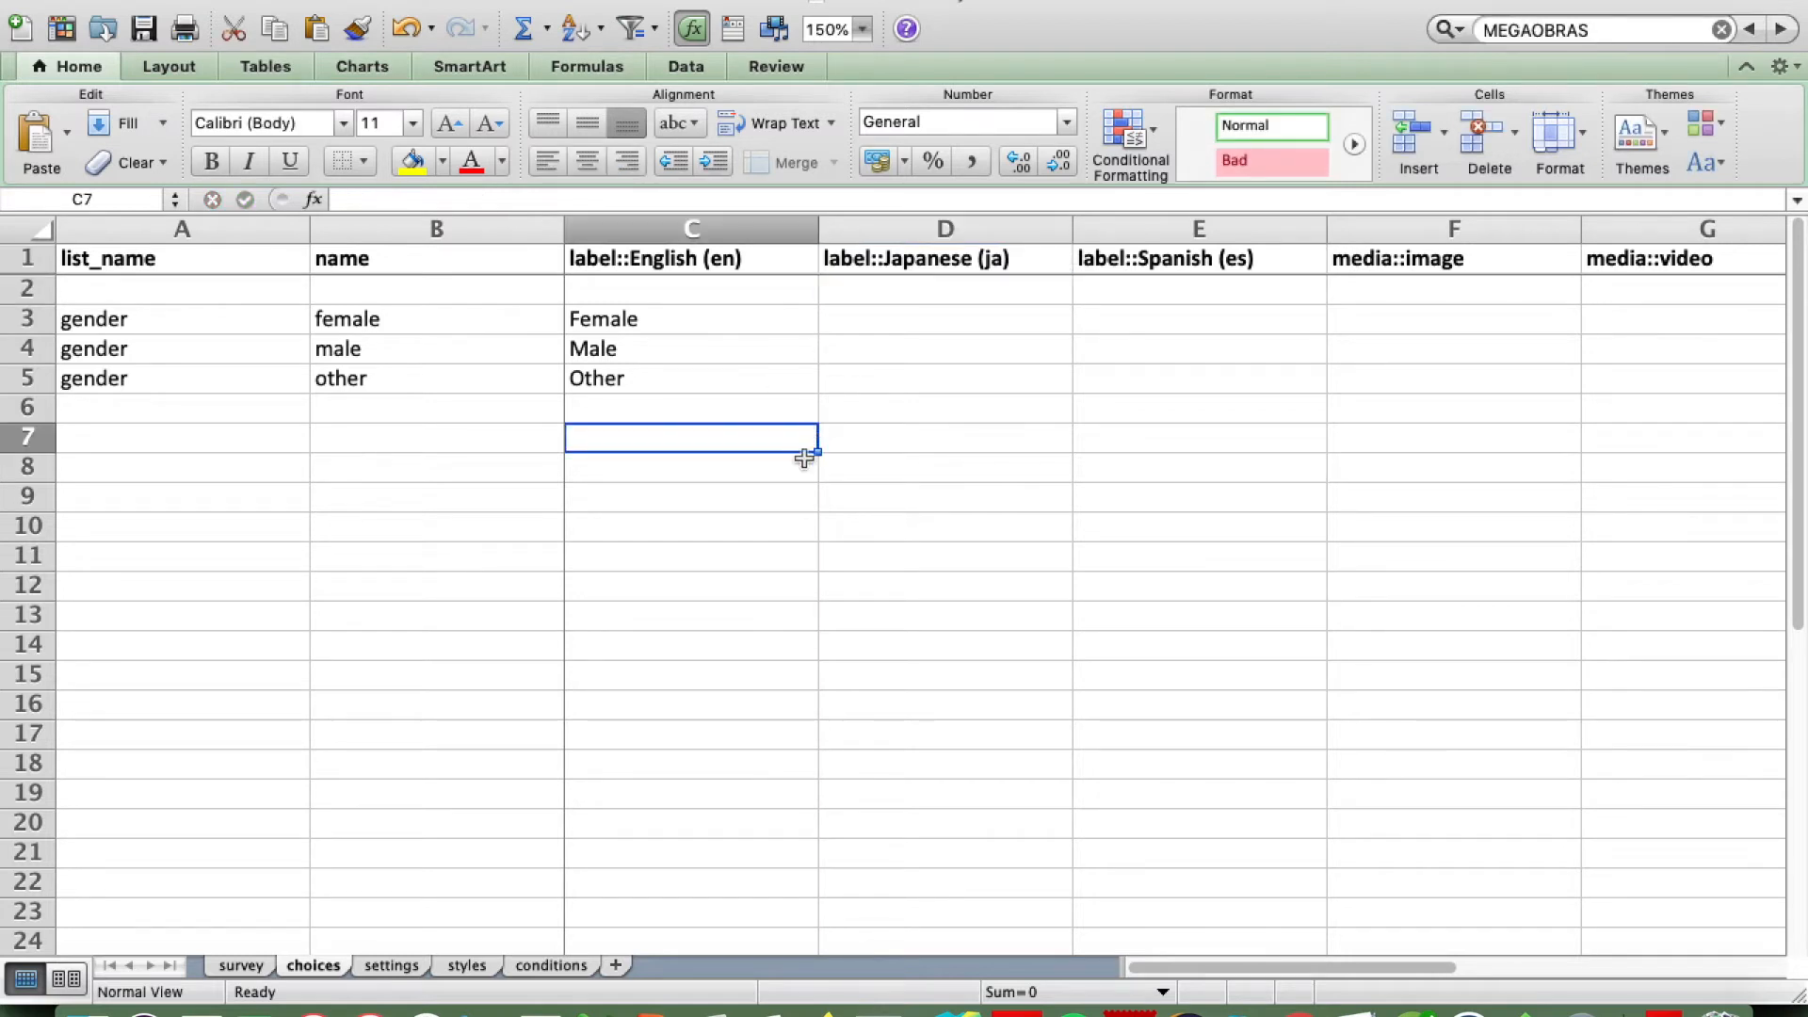
Step: Open the settings sheet and select the auto_translate header cell
{"action": "left_click", "coordinate": [391, 963]}
{"action": "left_click", "coordinate": [1386, 258]}
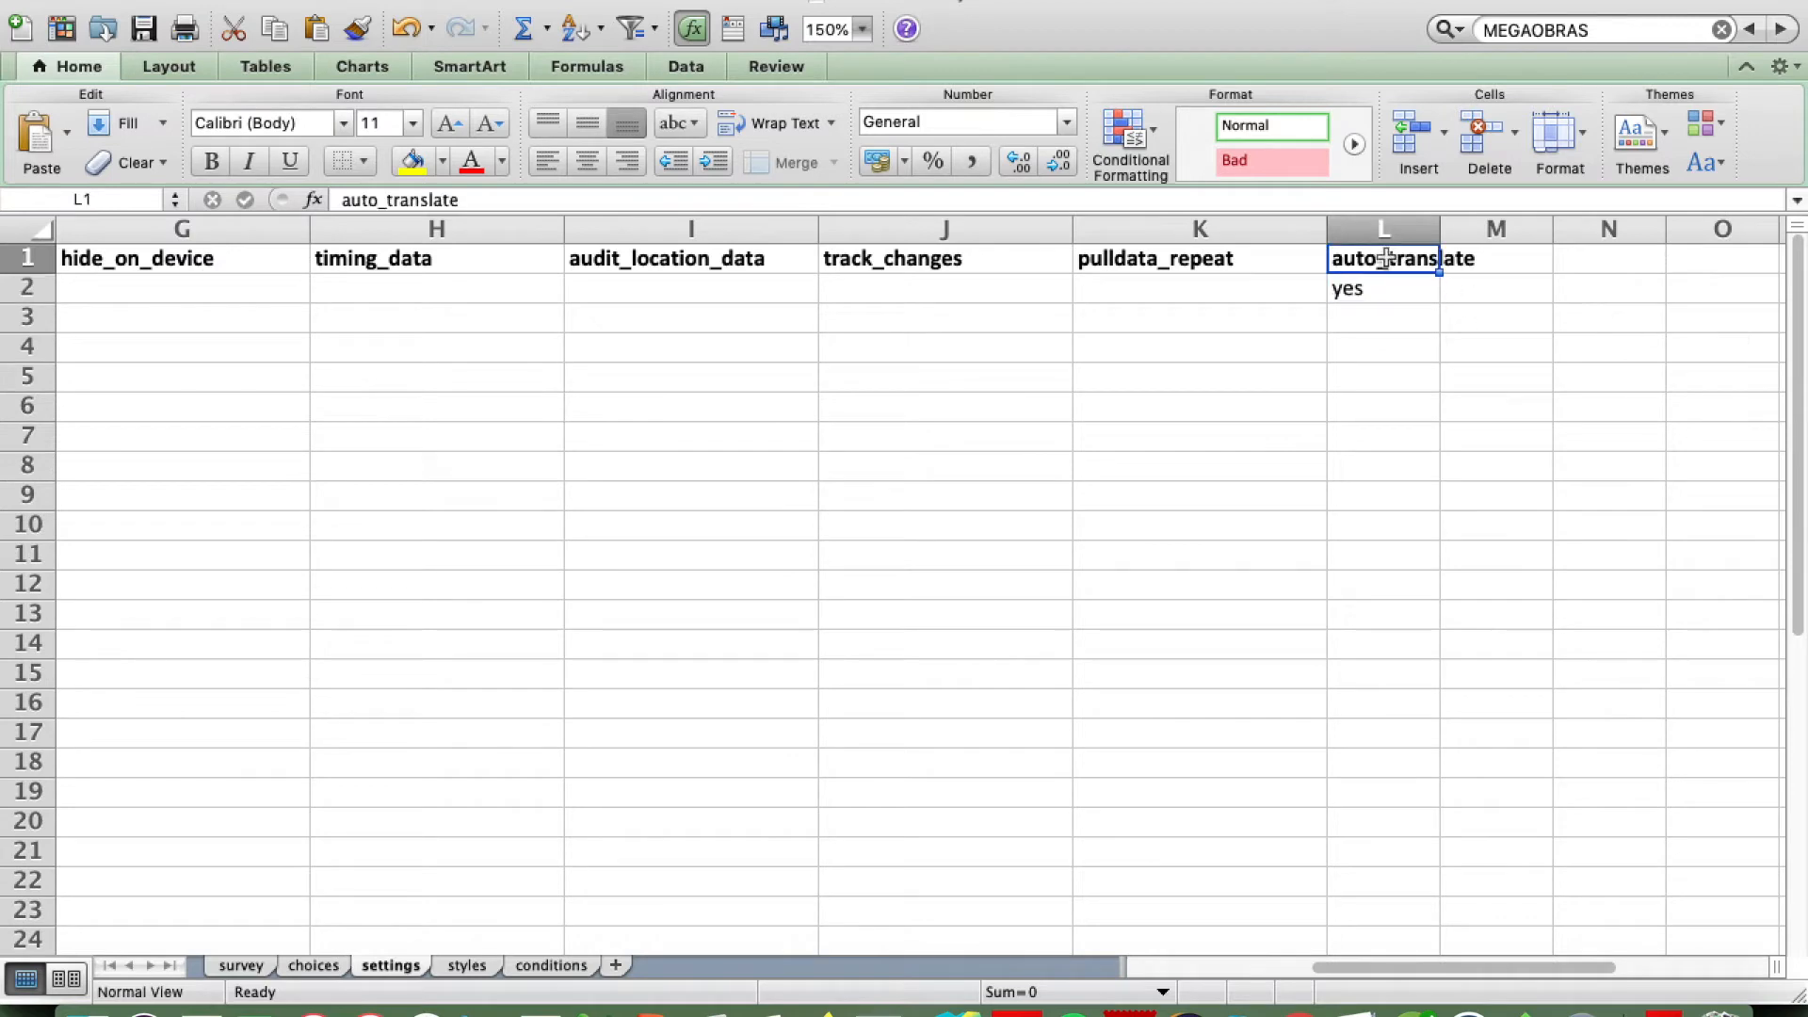
Step: Check the auto_translate setting and its "yes" value in column L, and save the workbook
{"action": "left_click", "coordinate": [1381, 287]}
{"action": "left_click", "coordinate": [1374, 265]}
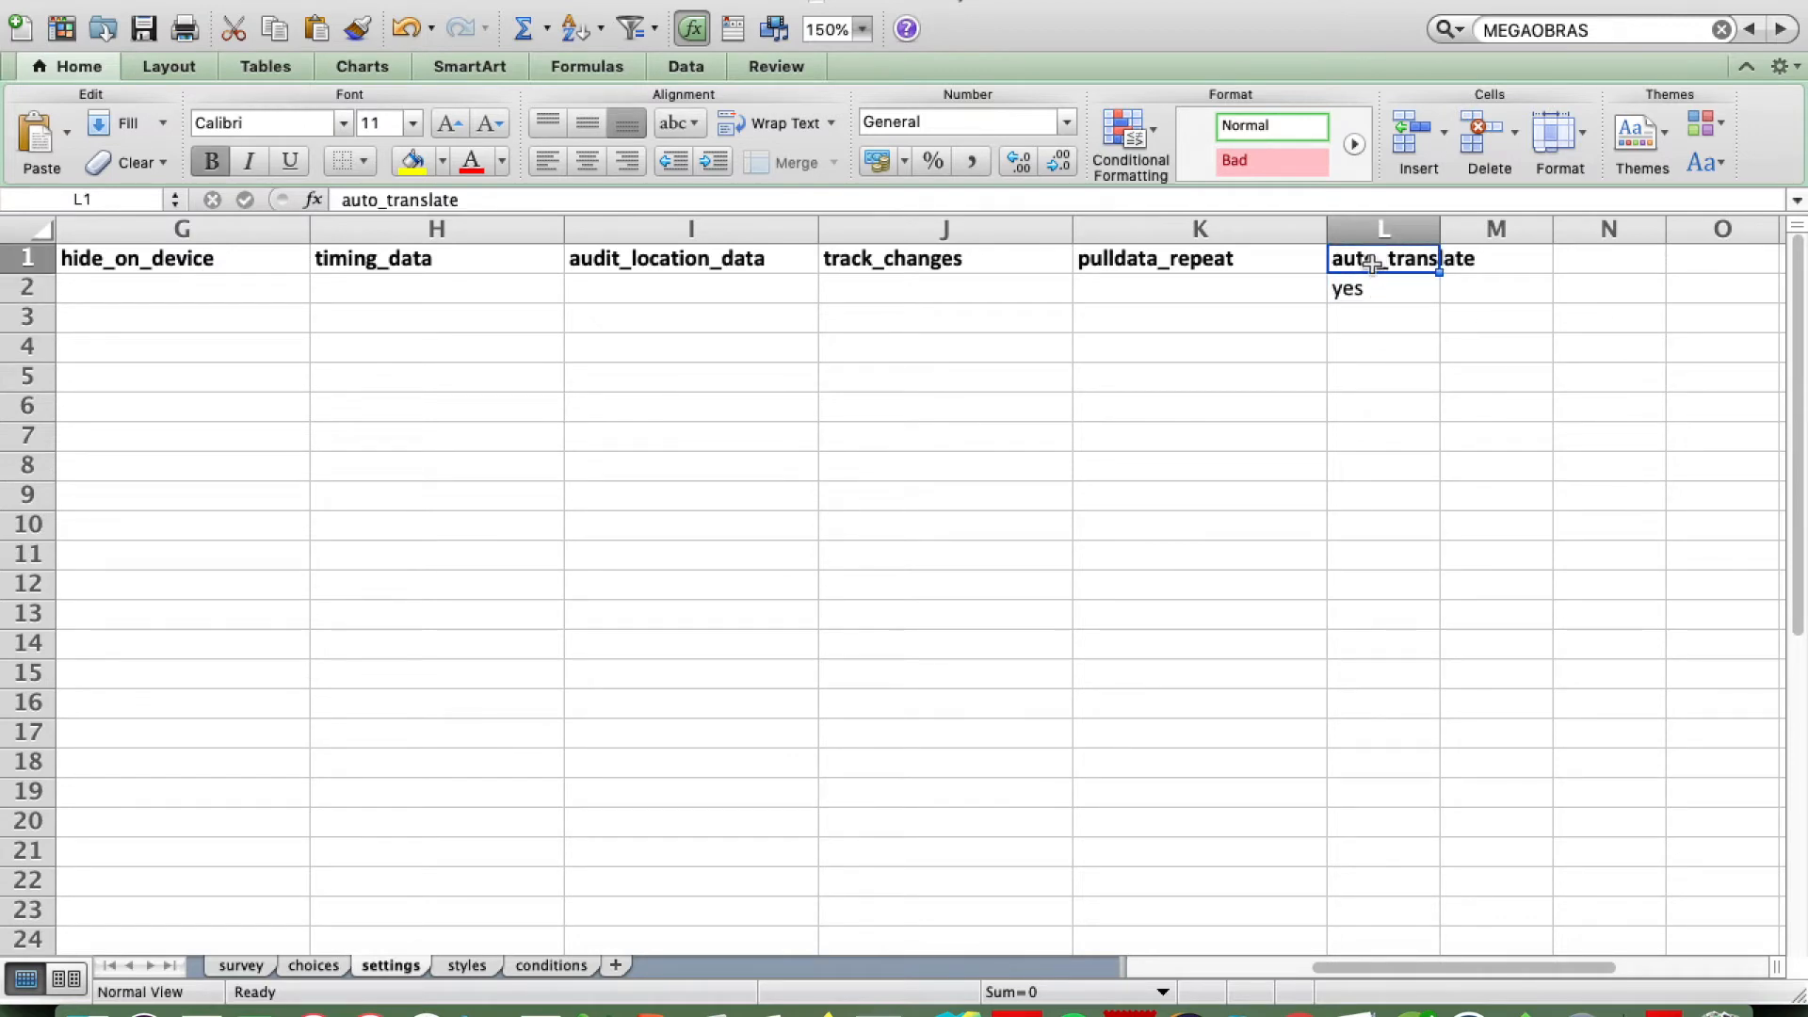
{"action": "left_click", "coordinate": [1357, 284]}
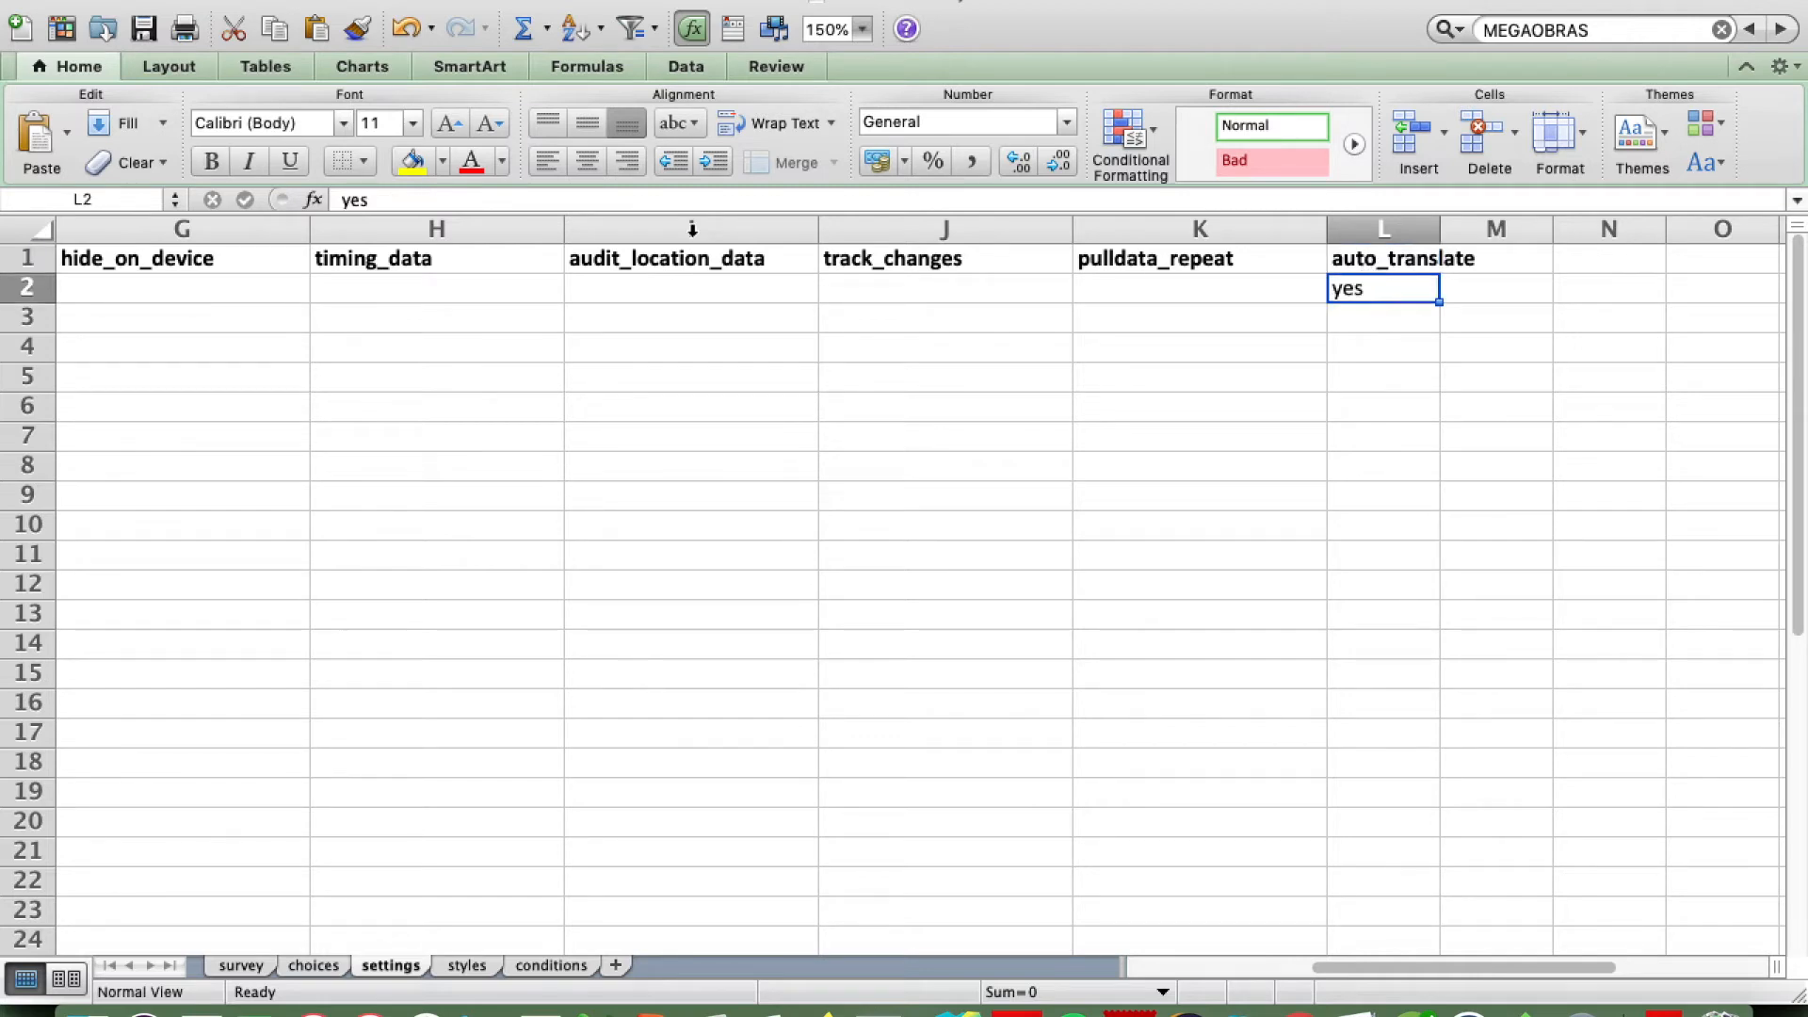
{"action": "left_click", "coordinate": [144, 29]}
Step: Switch to the Smap Server site in the browser, open its form administration and start a form upload
{"action": "key", "text": "super+Tab"}
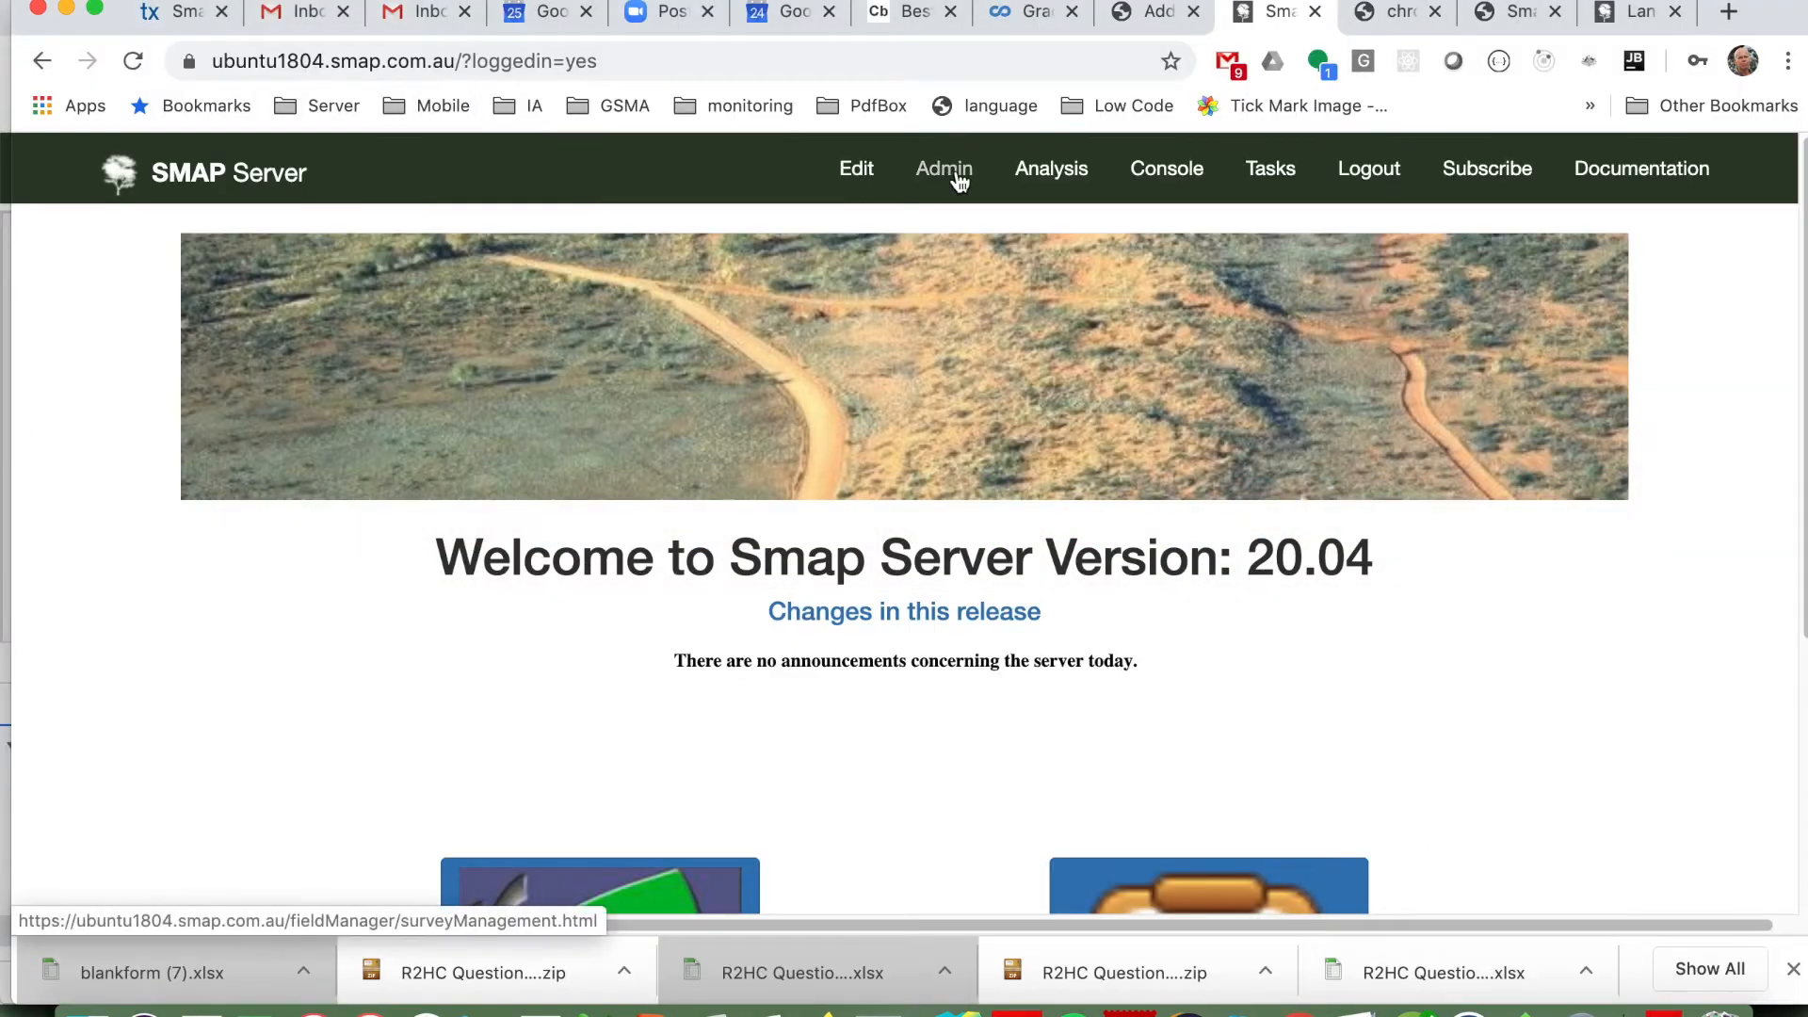
{"action": "left_click", "coordinate": [945, 170]}
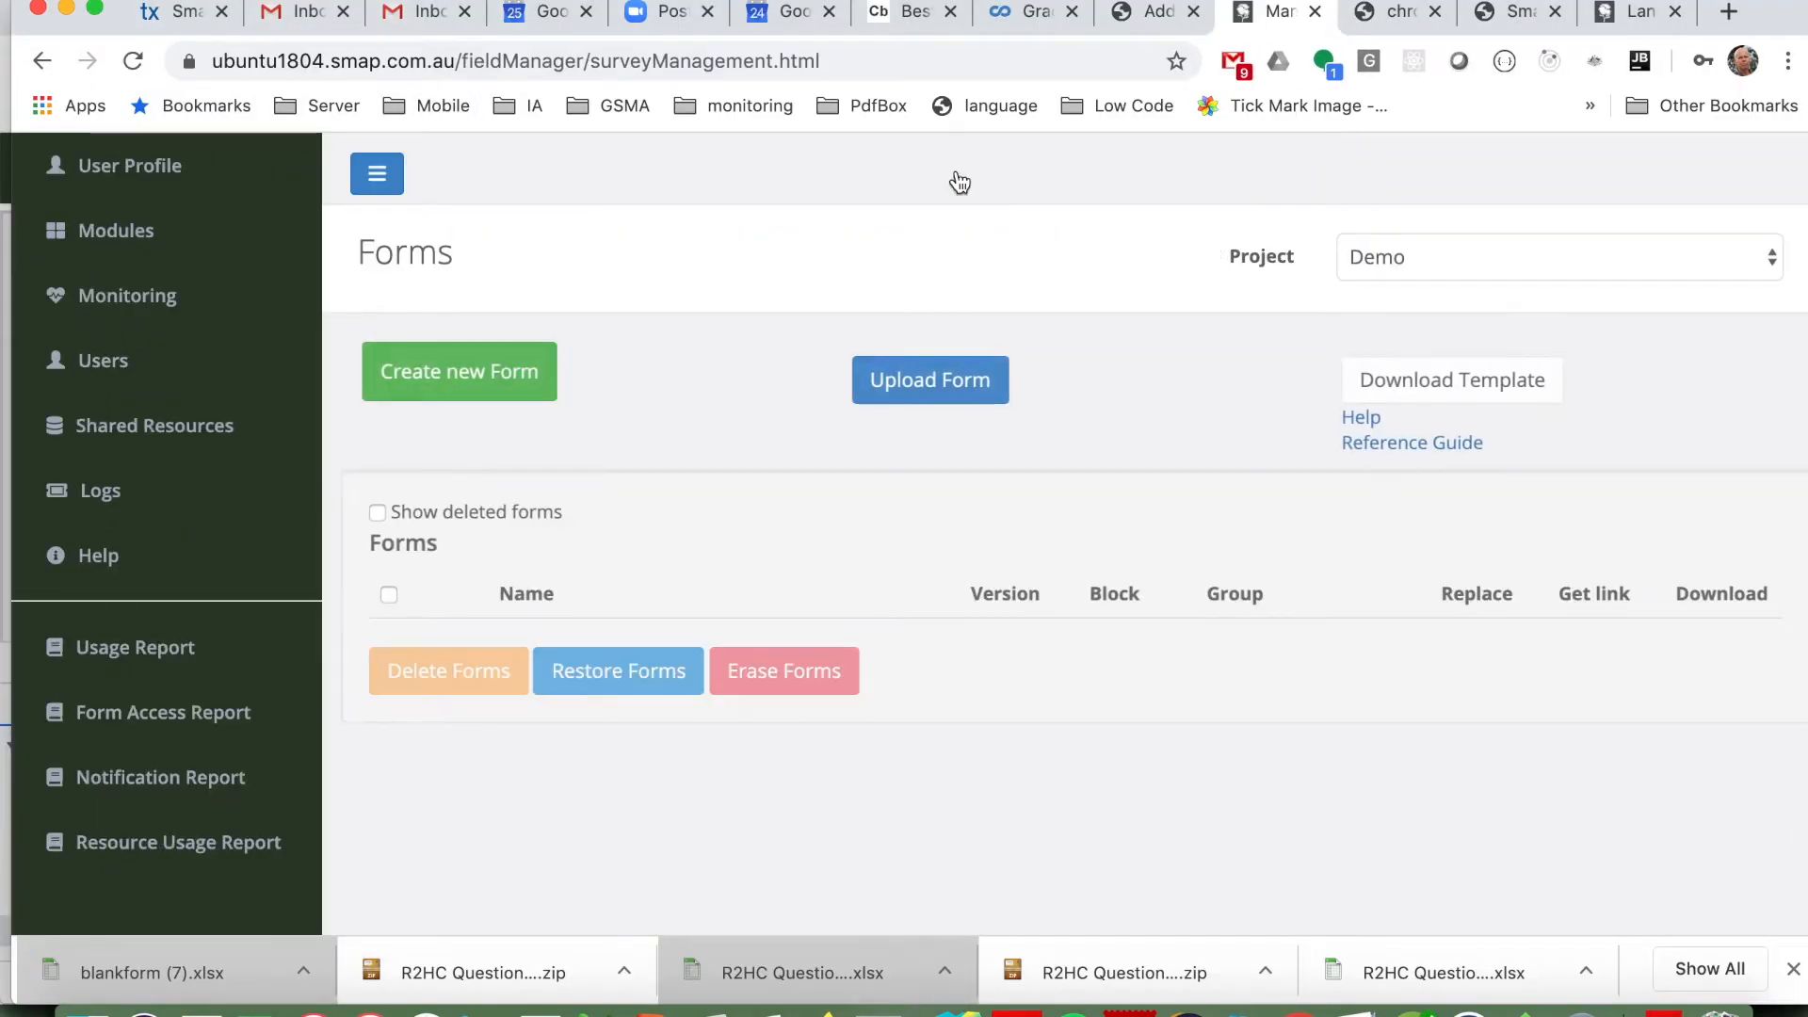
{"action": "left_click", "coordinate": [930, 382]}
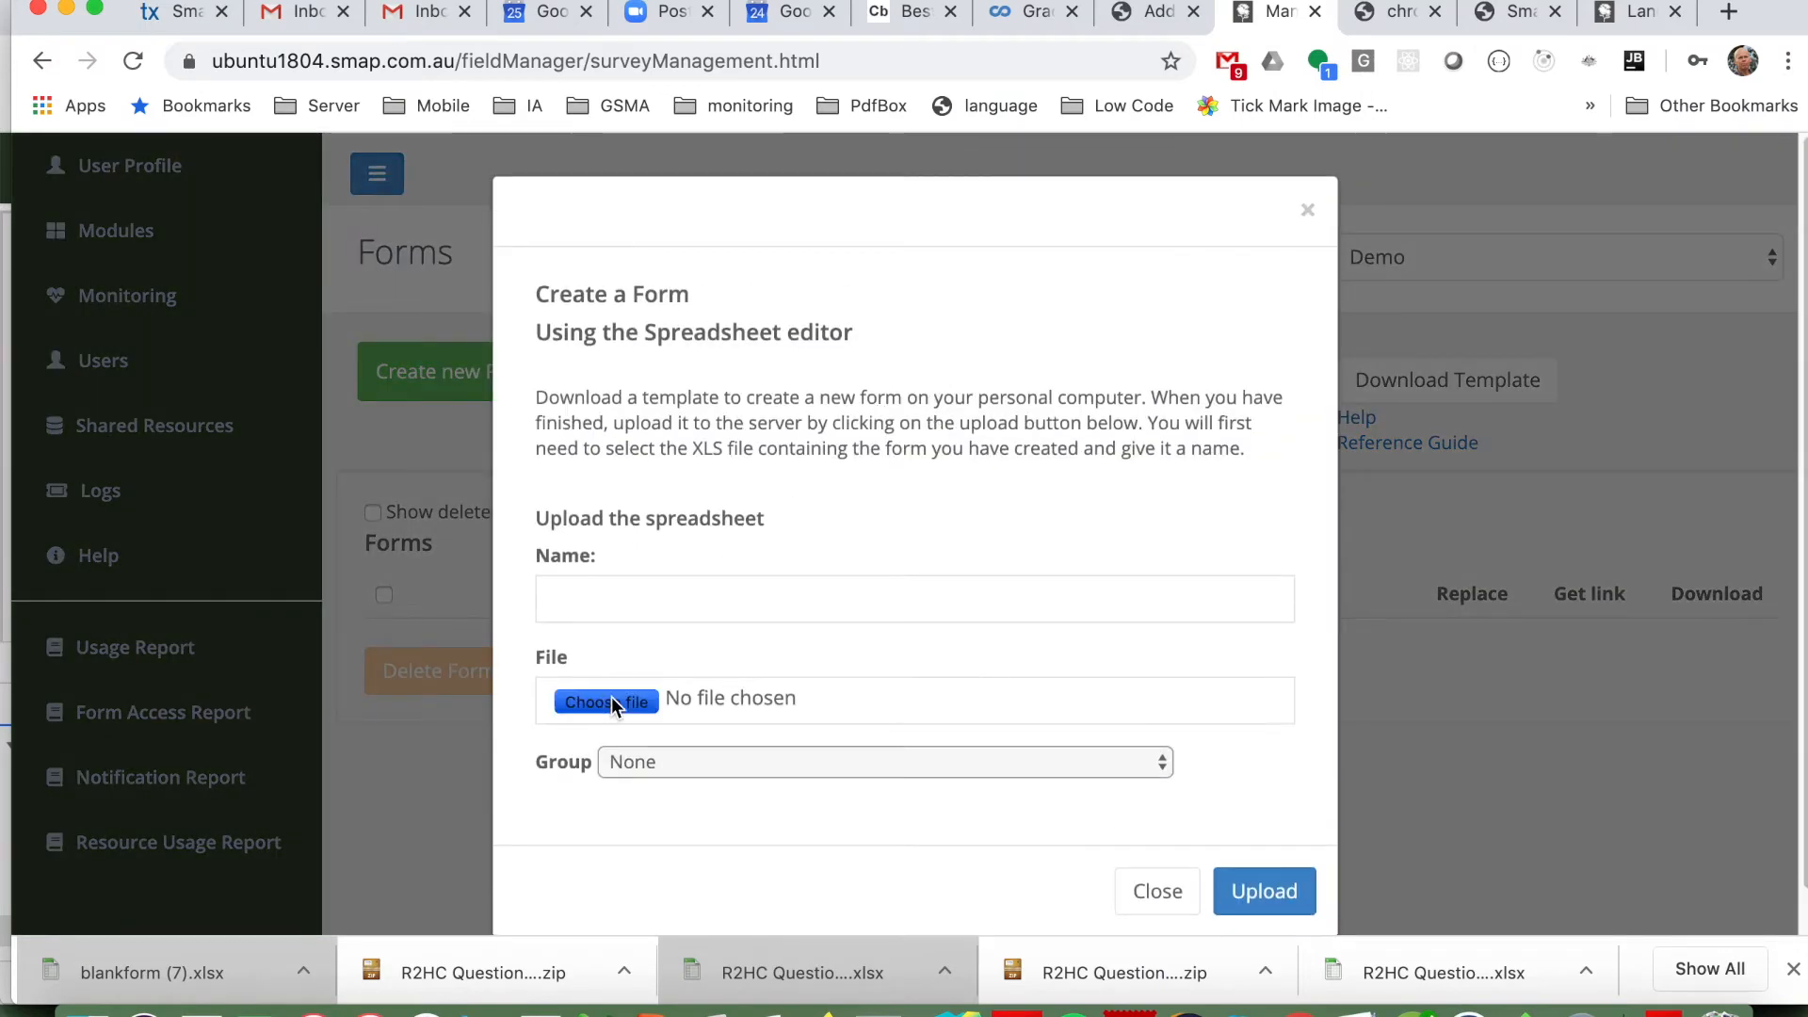
Step: Try to upload the saved survey spreadsheet from Downloads as "Baseline Survey" in the Demo project
{"action": "left_click", "coordinate": [612, 703]}
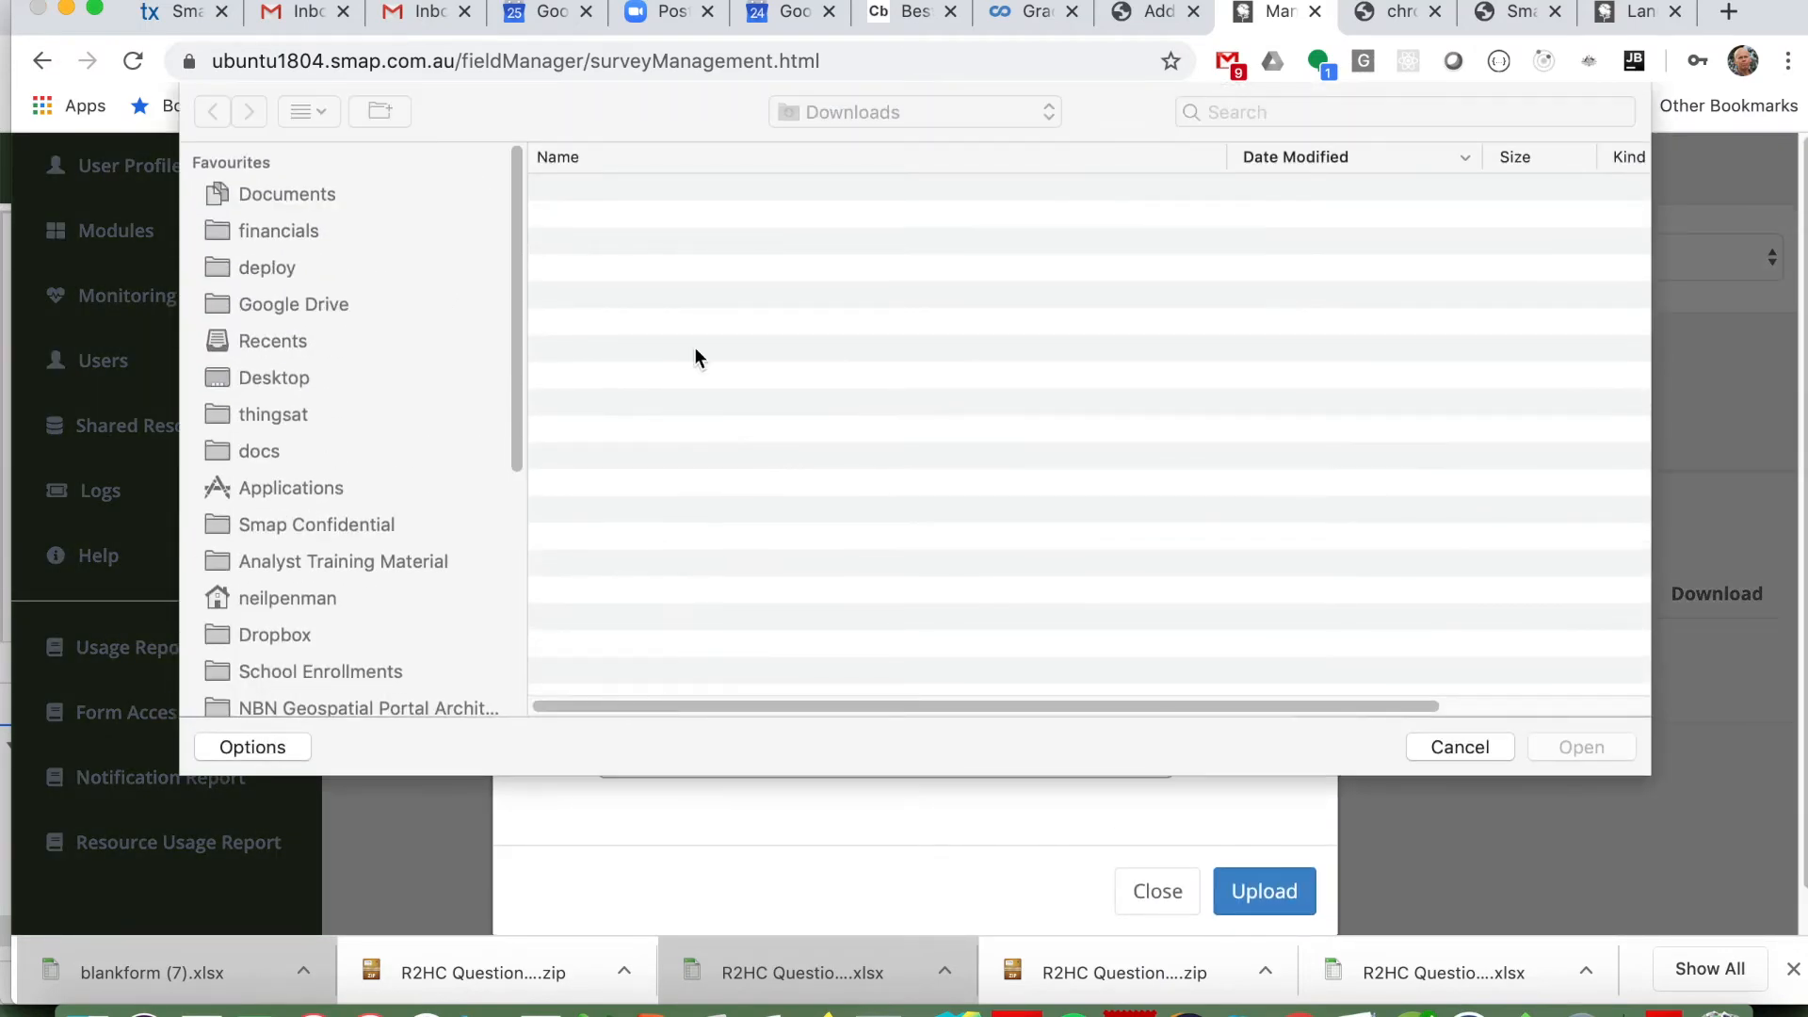
{"action": "double_click", "coordinate": [639, 195]}
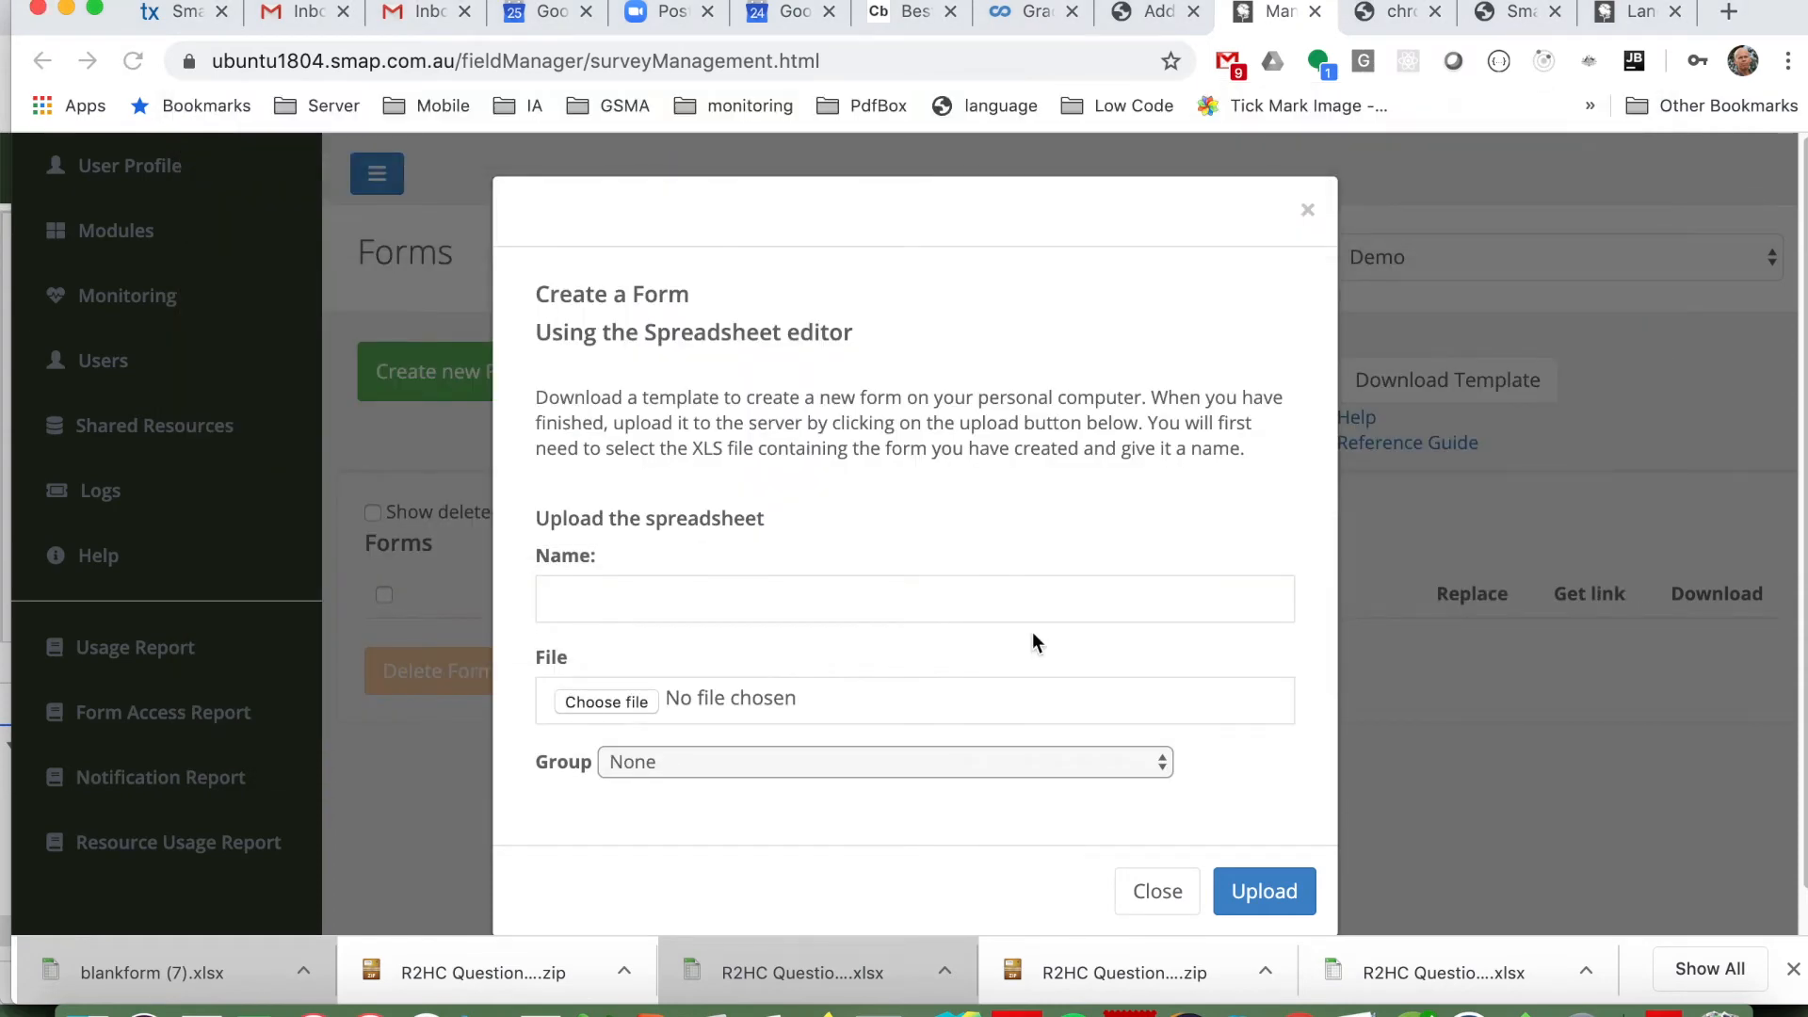
{"action": "left_click", "coordinate": [1238, 891]}
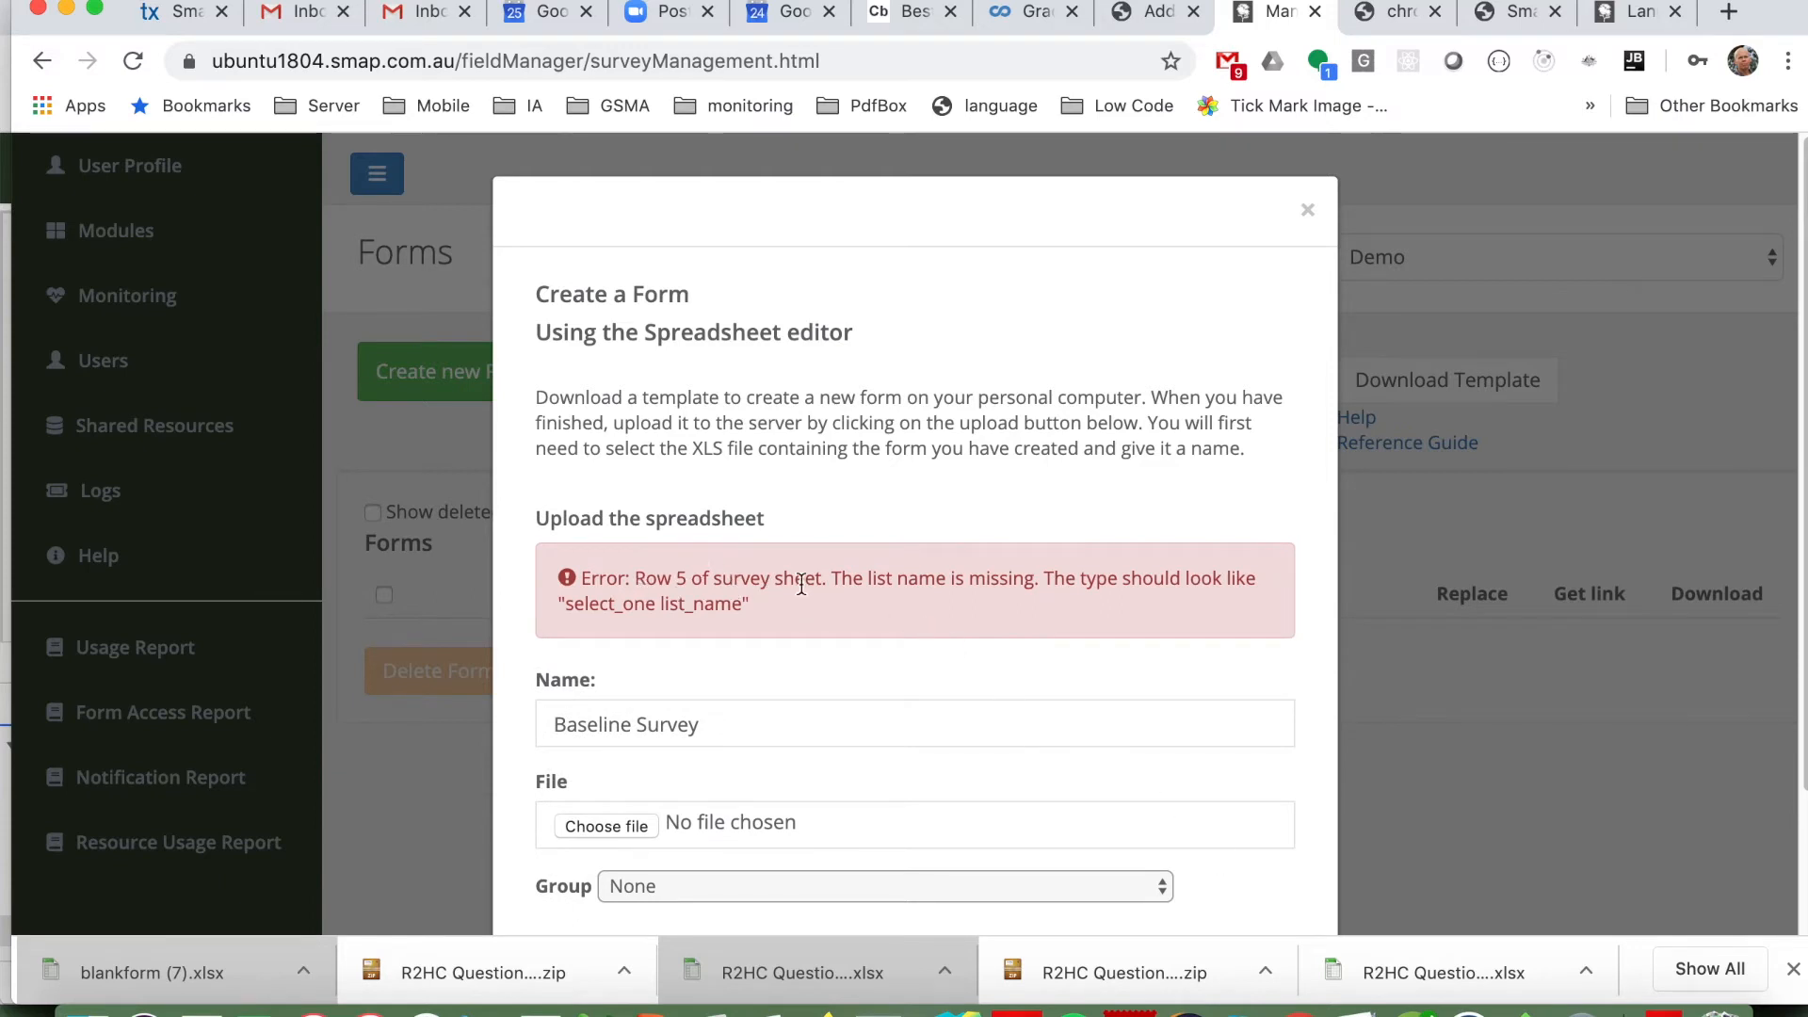
Step: Back in the Excel workbook, add the gender list name after select_one in A5 of the survey sheet and save
{"action": "key", "text": "super+Tab"}
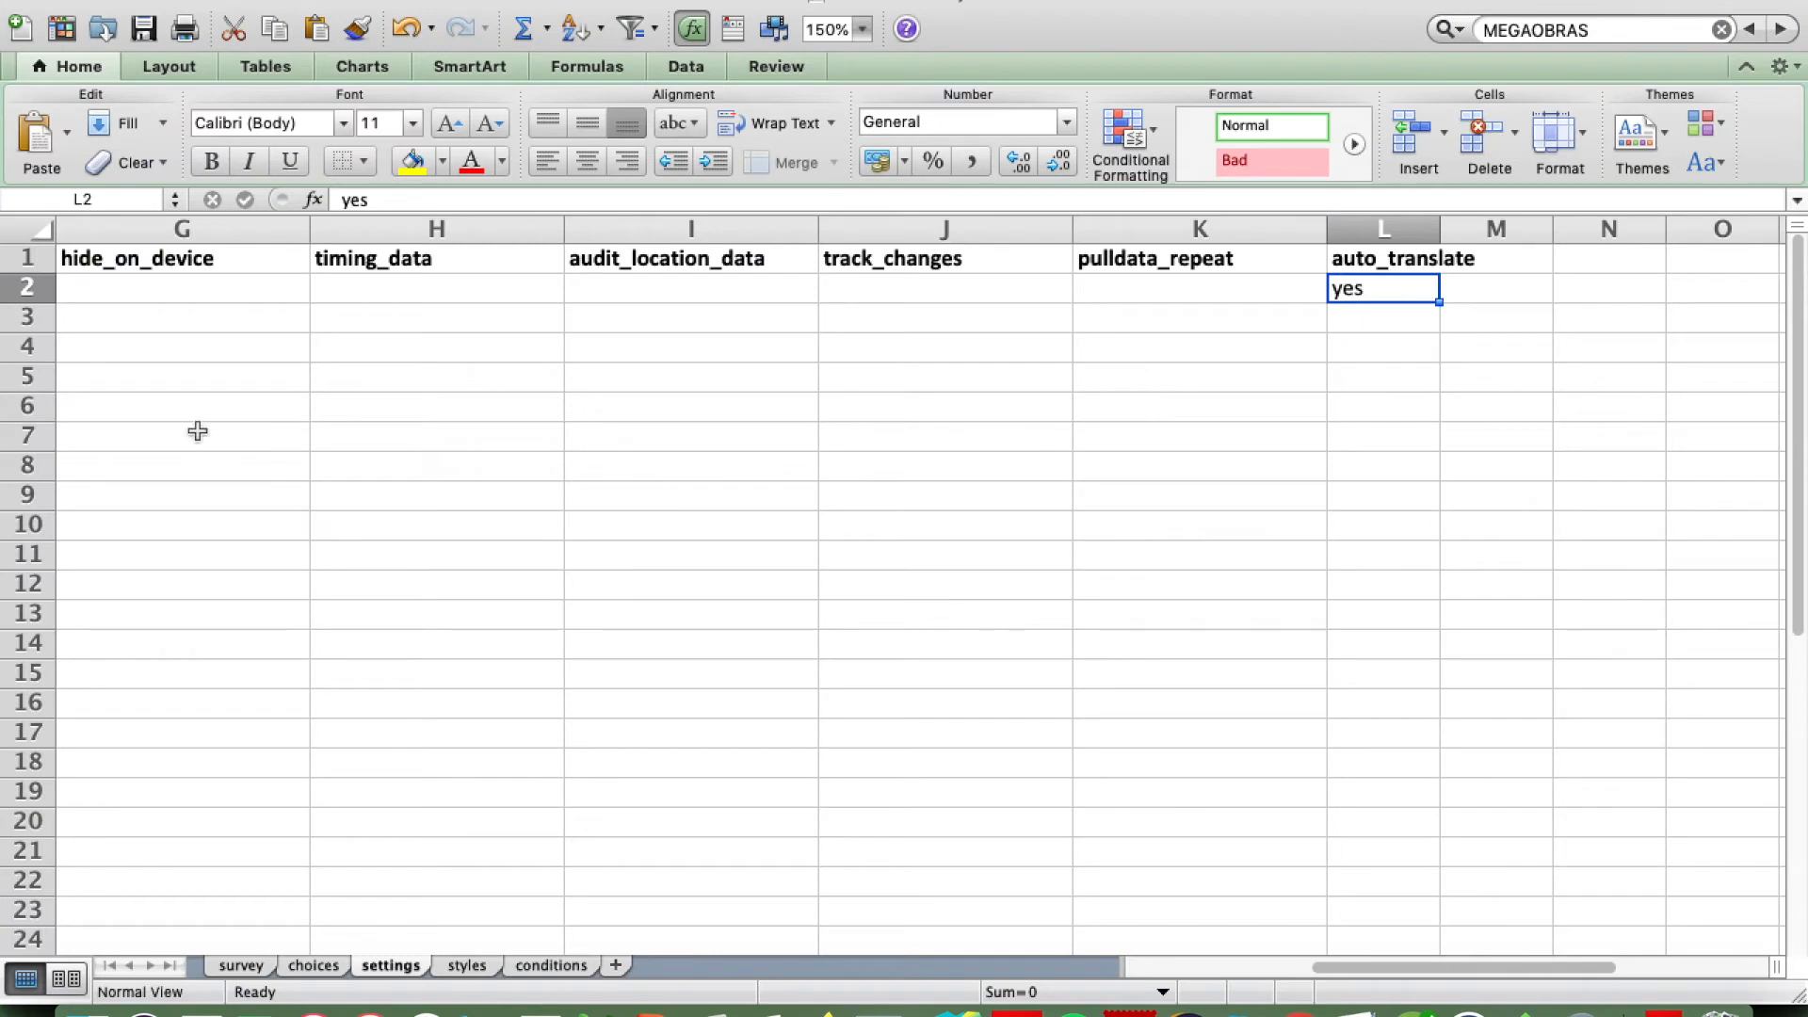
{"action": "left_click", "coordinate": [238, 965]}
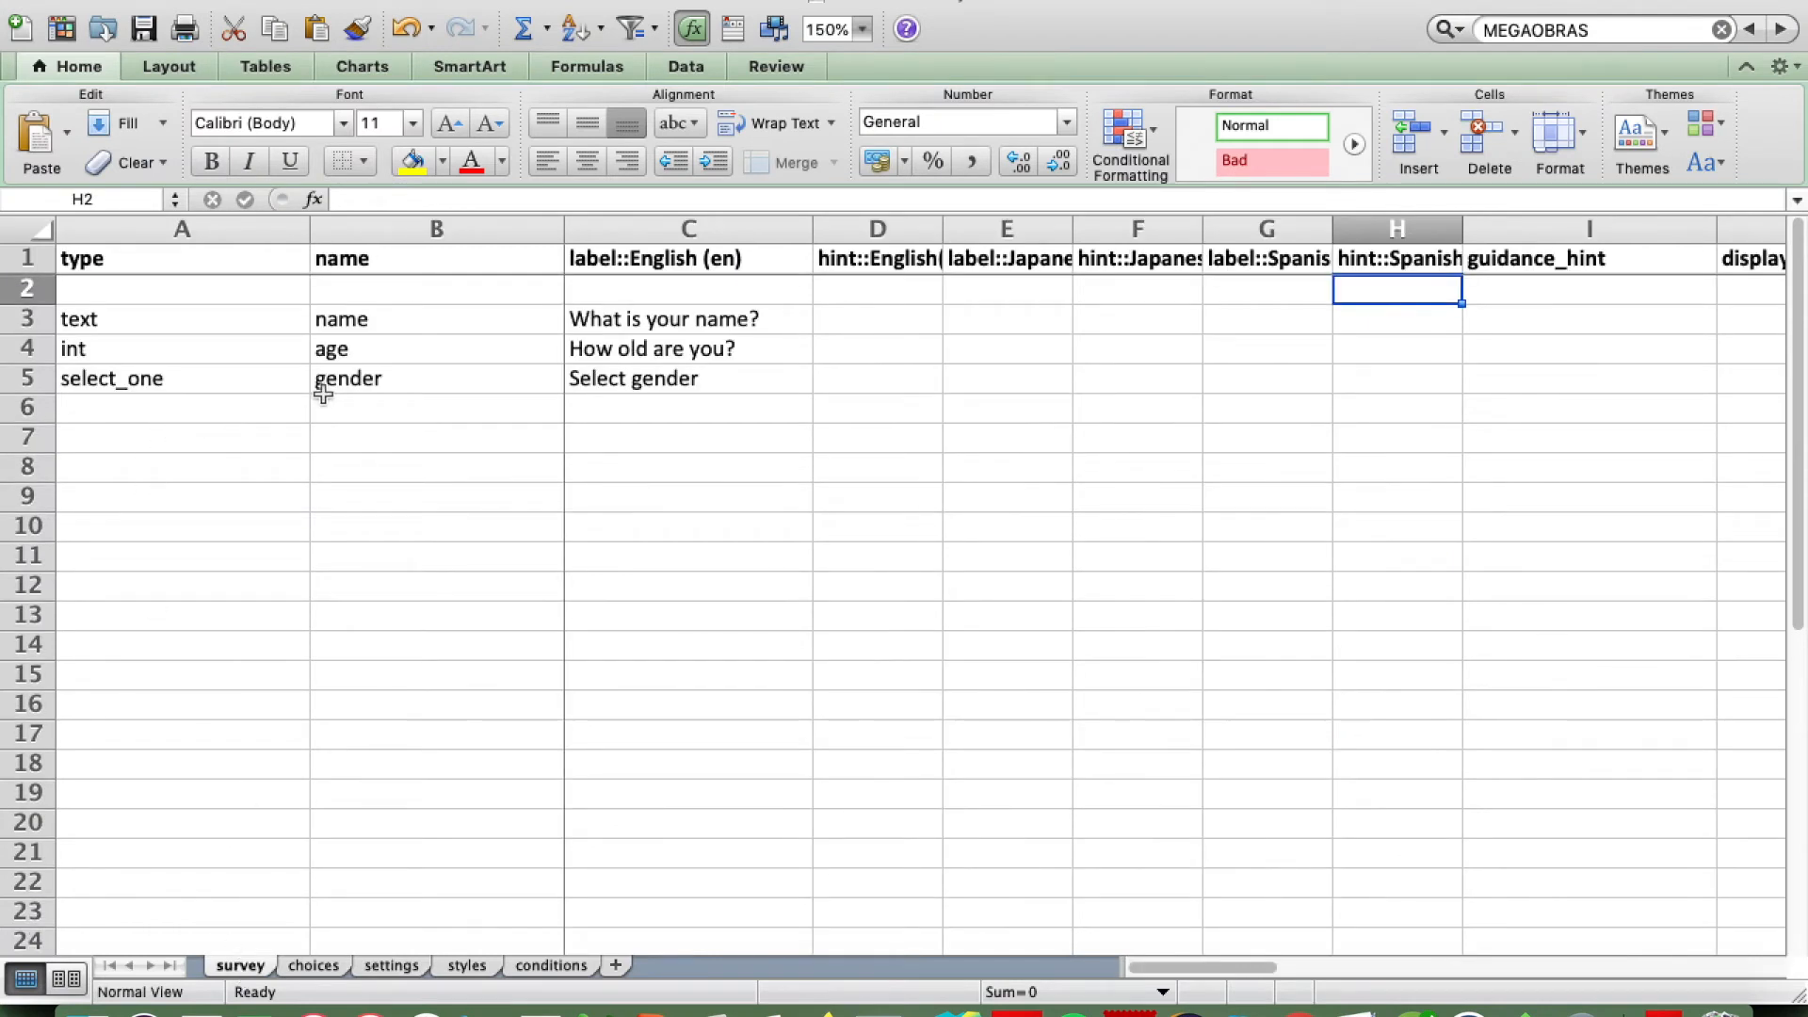
{"action": "left_click", "coordinate": [168, 386]}
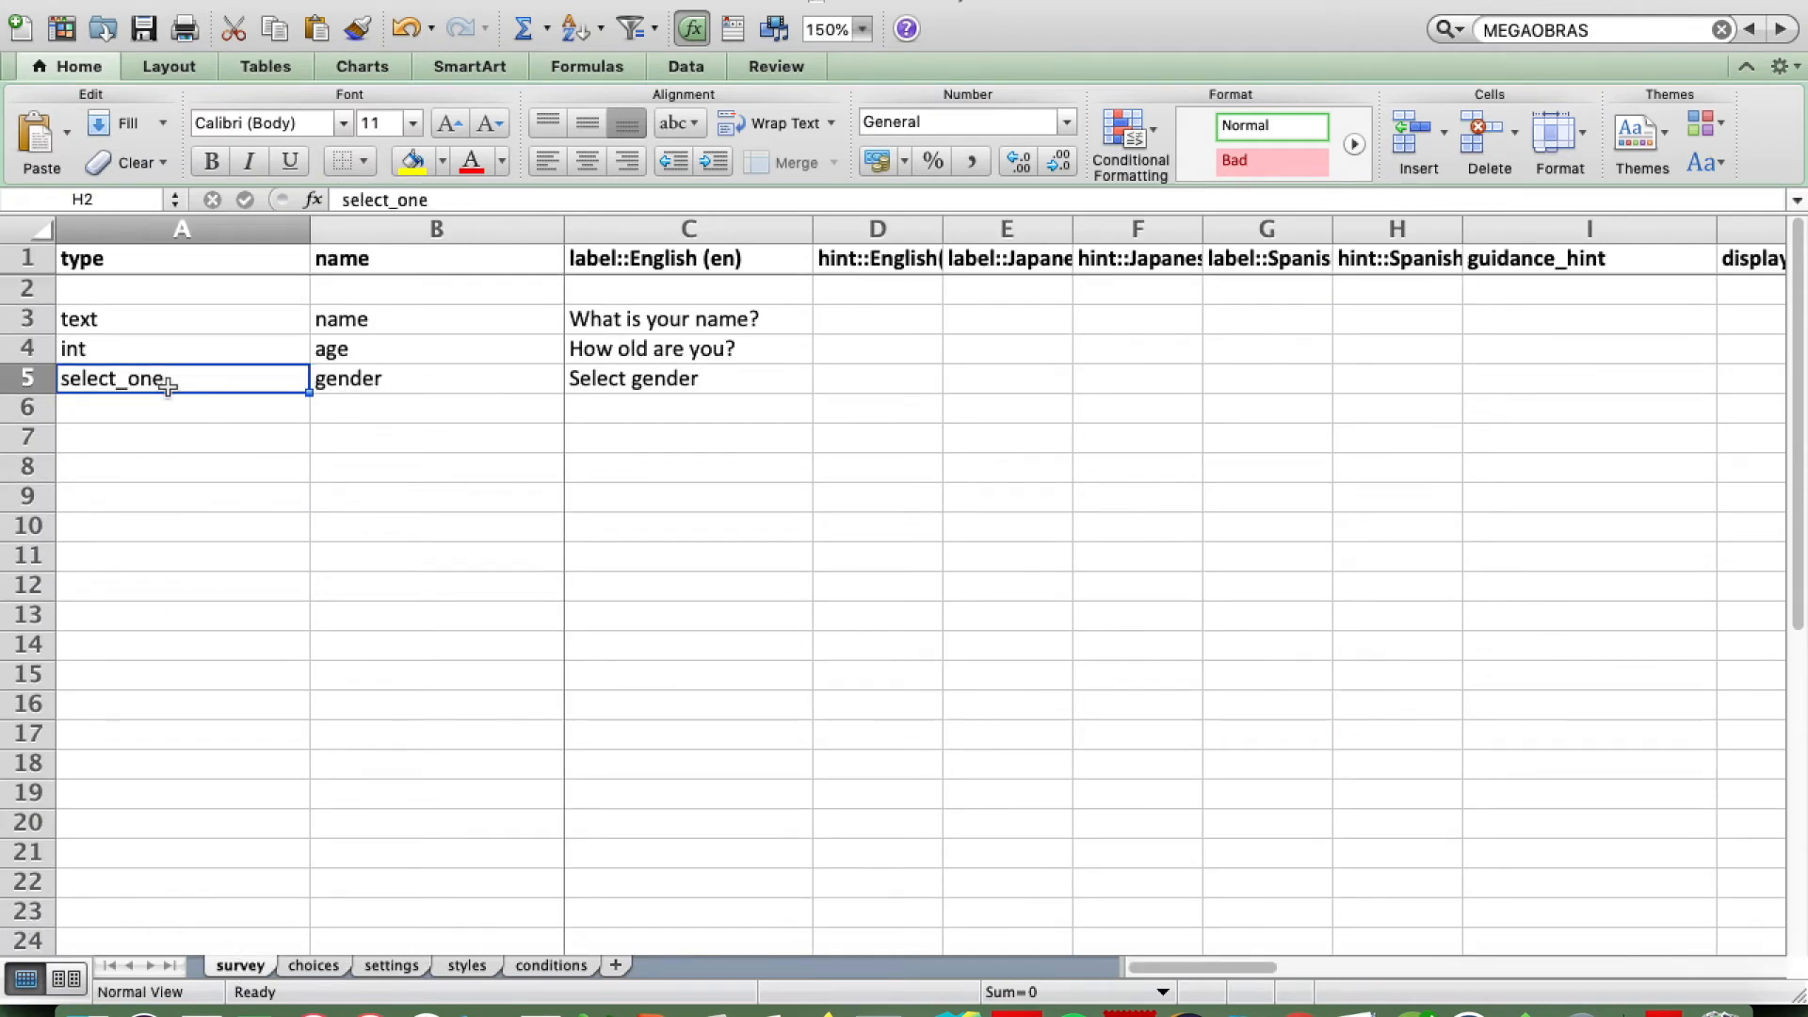
{"action": "left_click", "coordinate": [456, 201]}
{"action": "type", "text": "gender"}
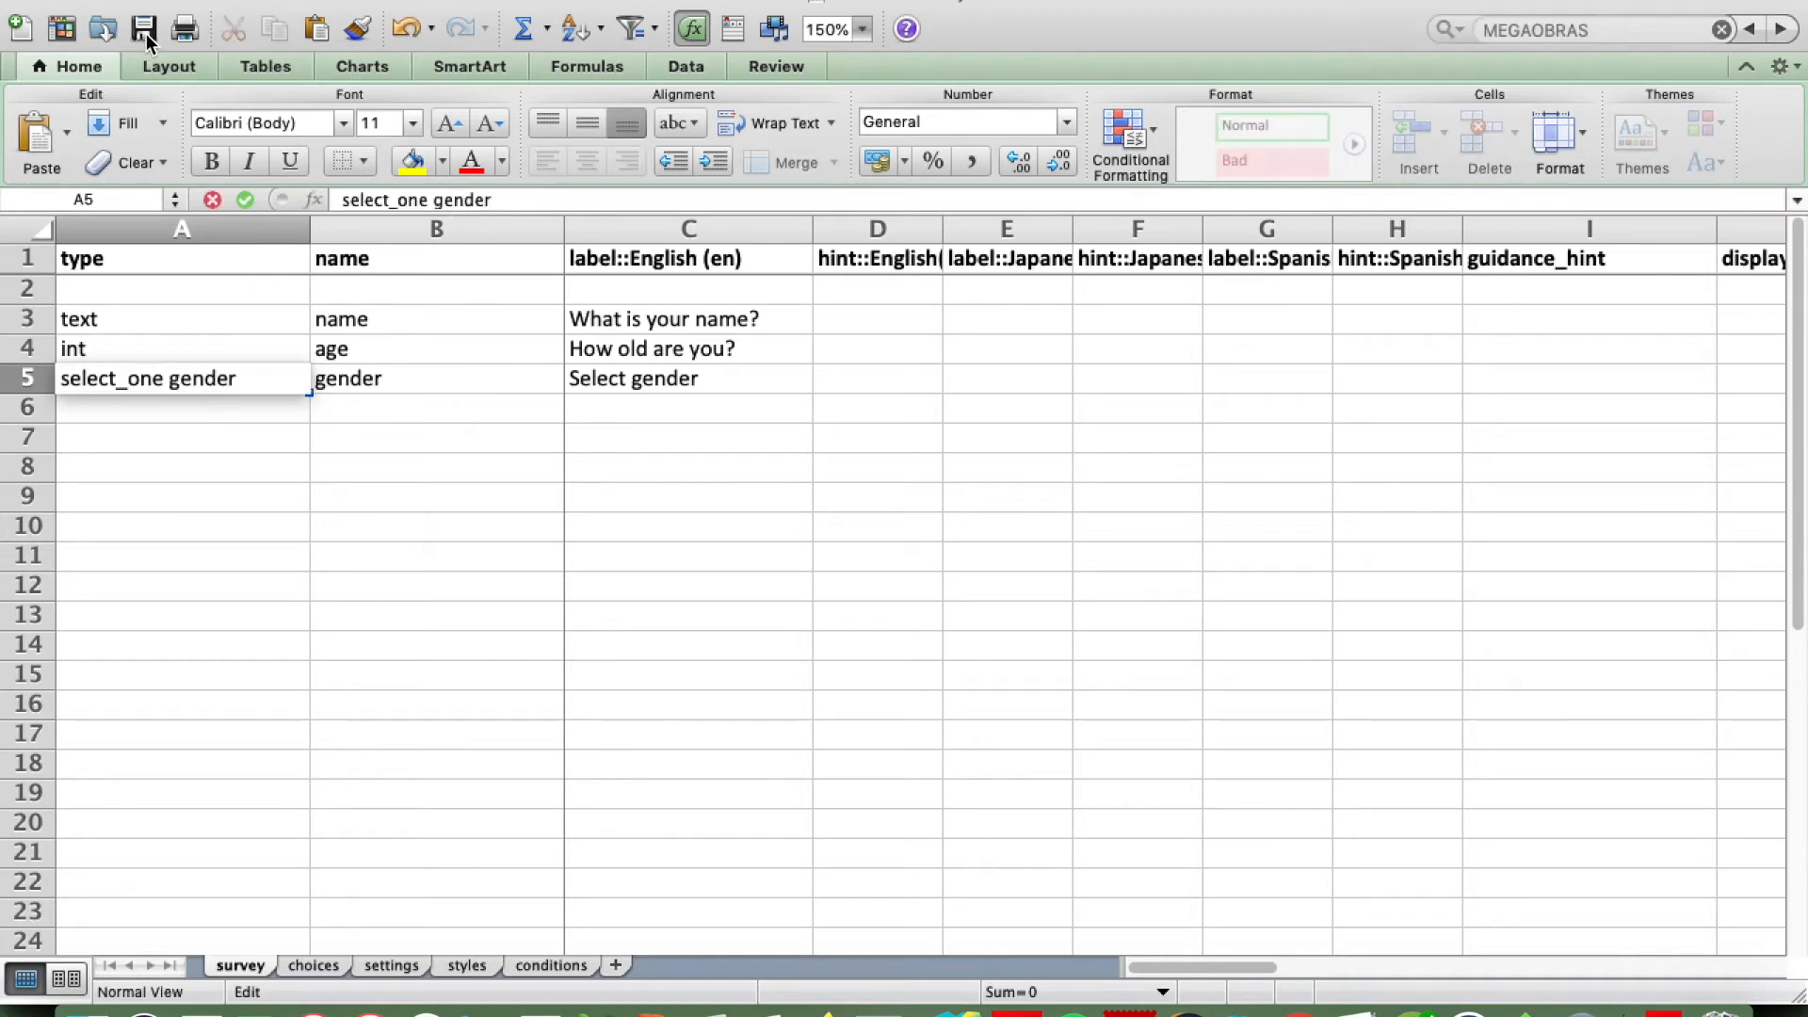
{"action": "left_click", "coordinate": [145, 34]}
Step: Return to Smap Server in the browser, upload the corrected spreadsheet as "Baseline Survey" and close the upload dialog
{"action": "key", "text": "super+Tab"}
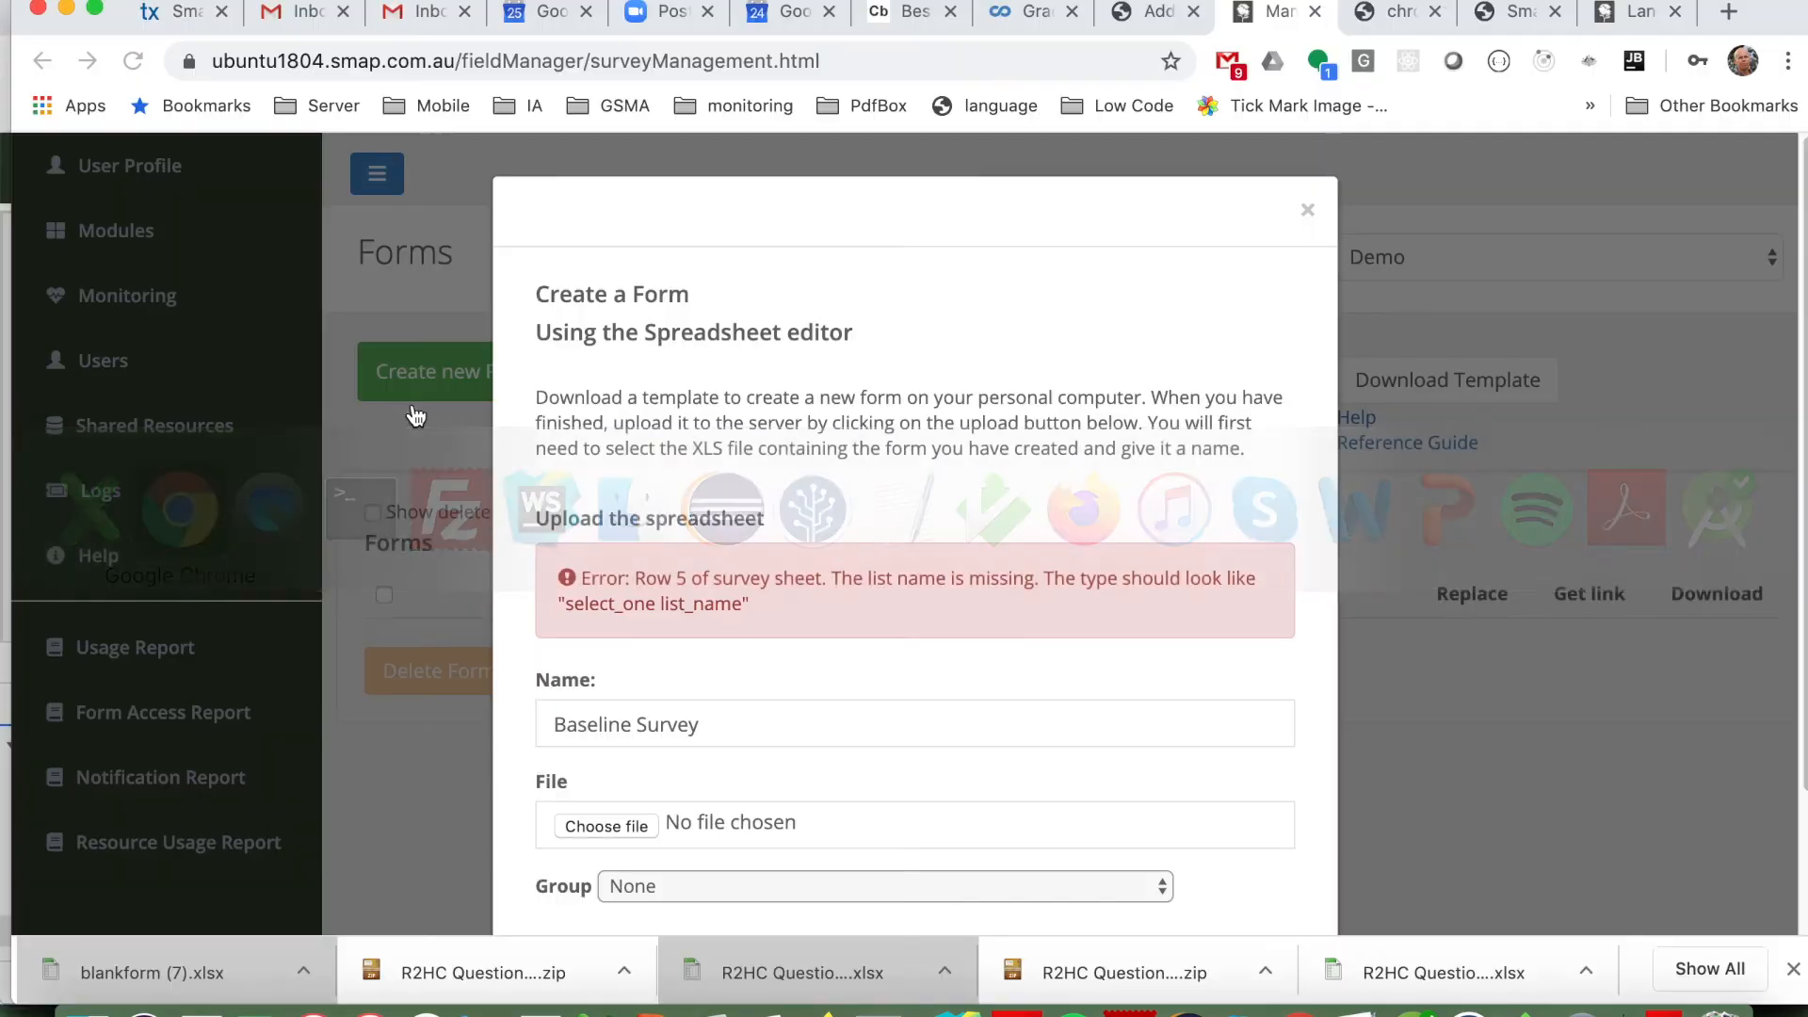
{"action": "scroll", "coordinate": [829, 659], "scroll_direction": "down", "scroll_amount": 3}
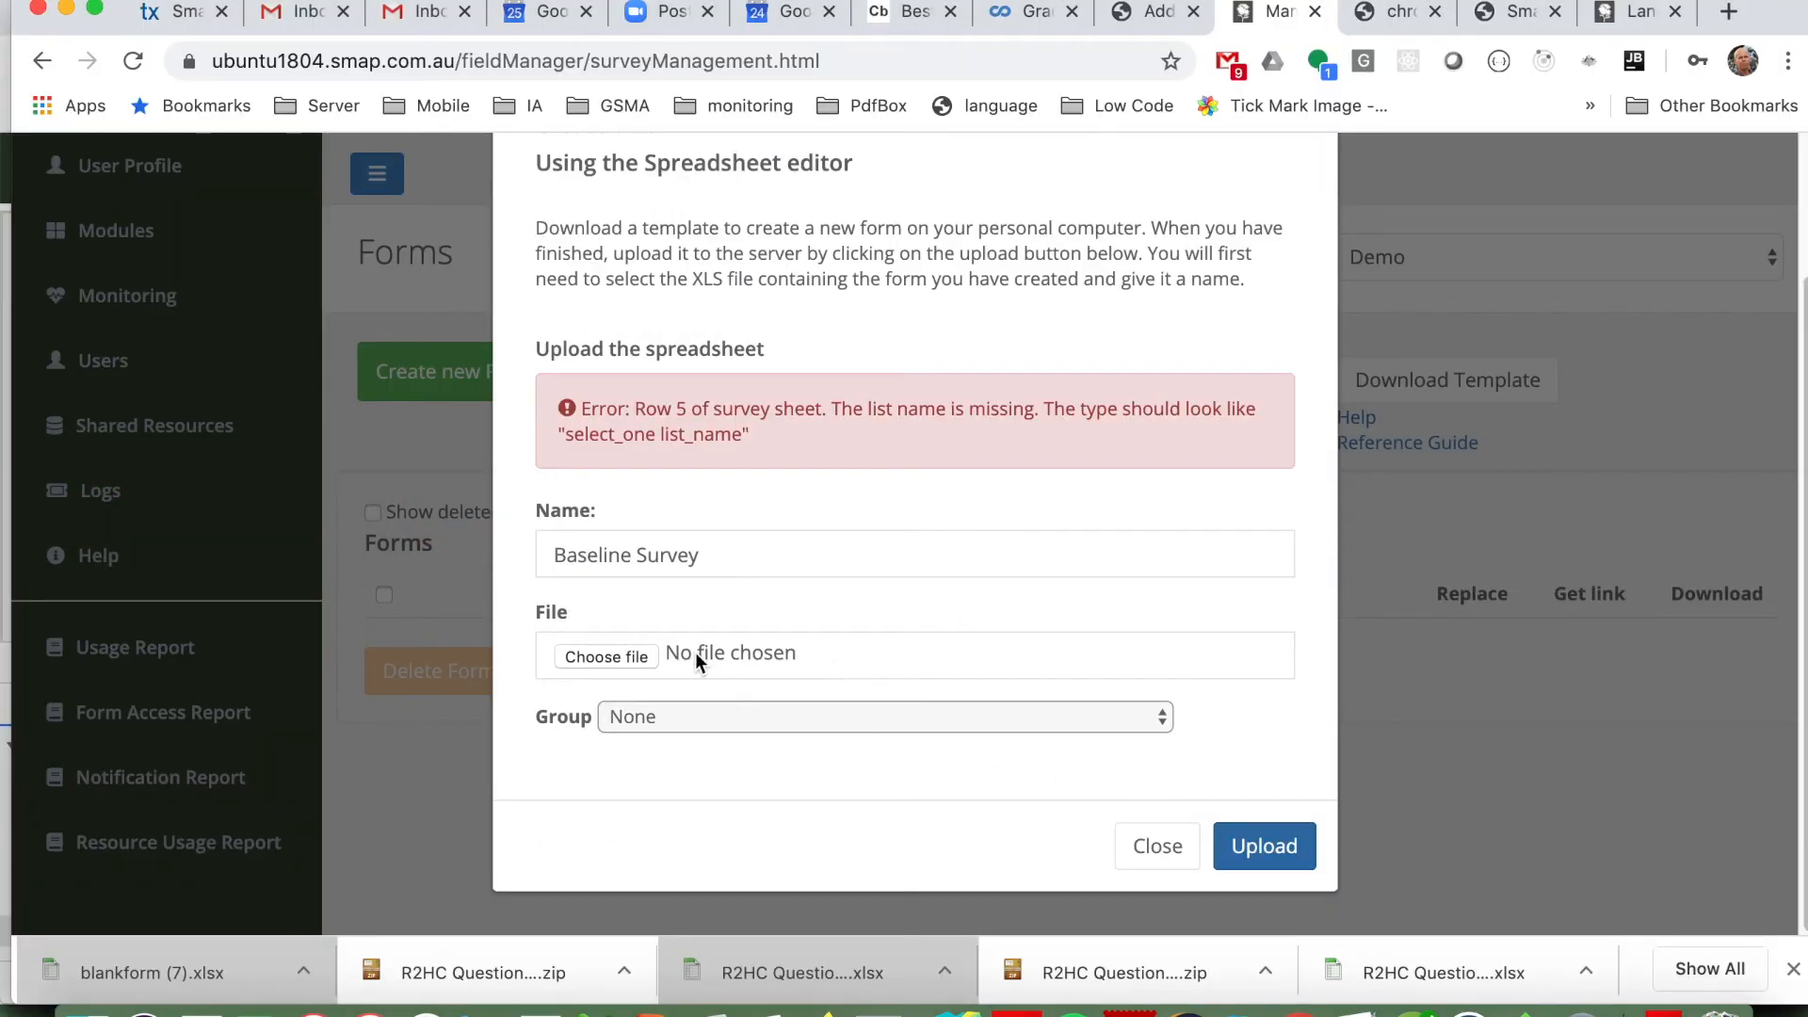
{"action": "left_click", "coordinate": [593, 658]}
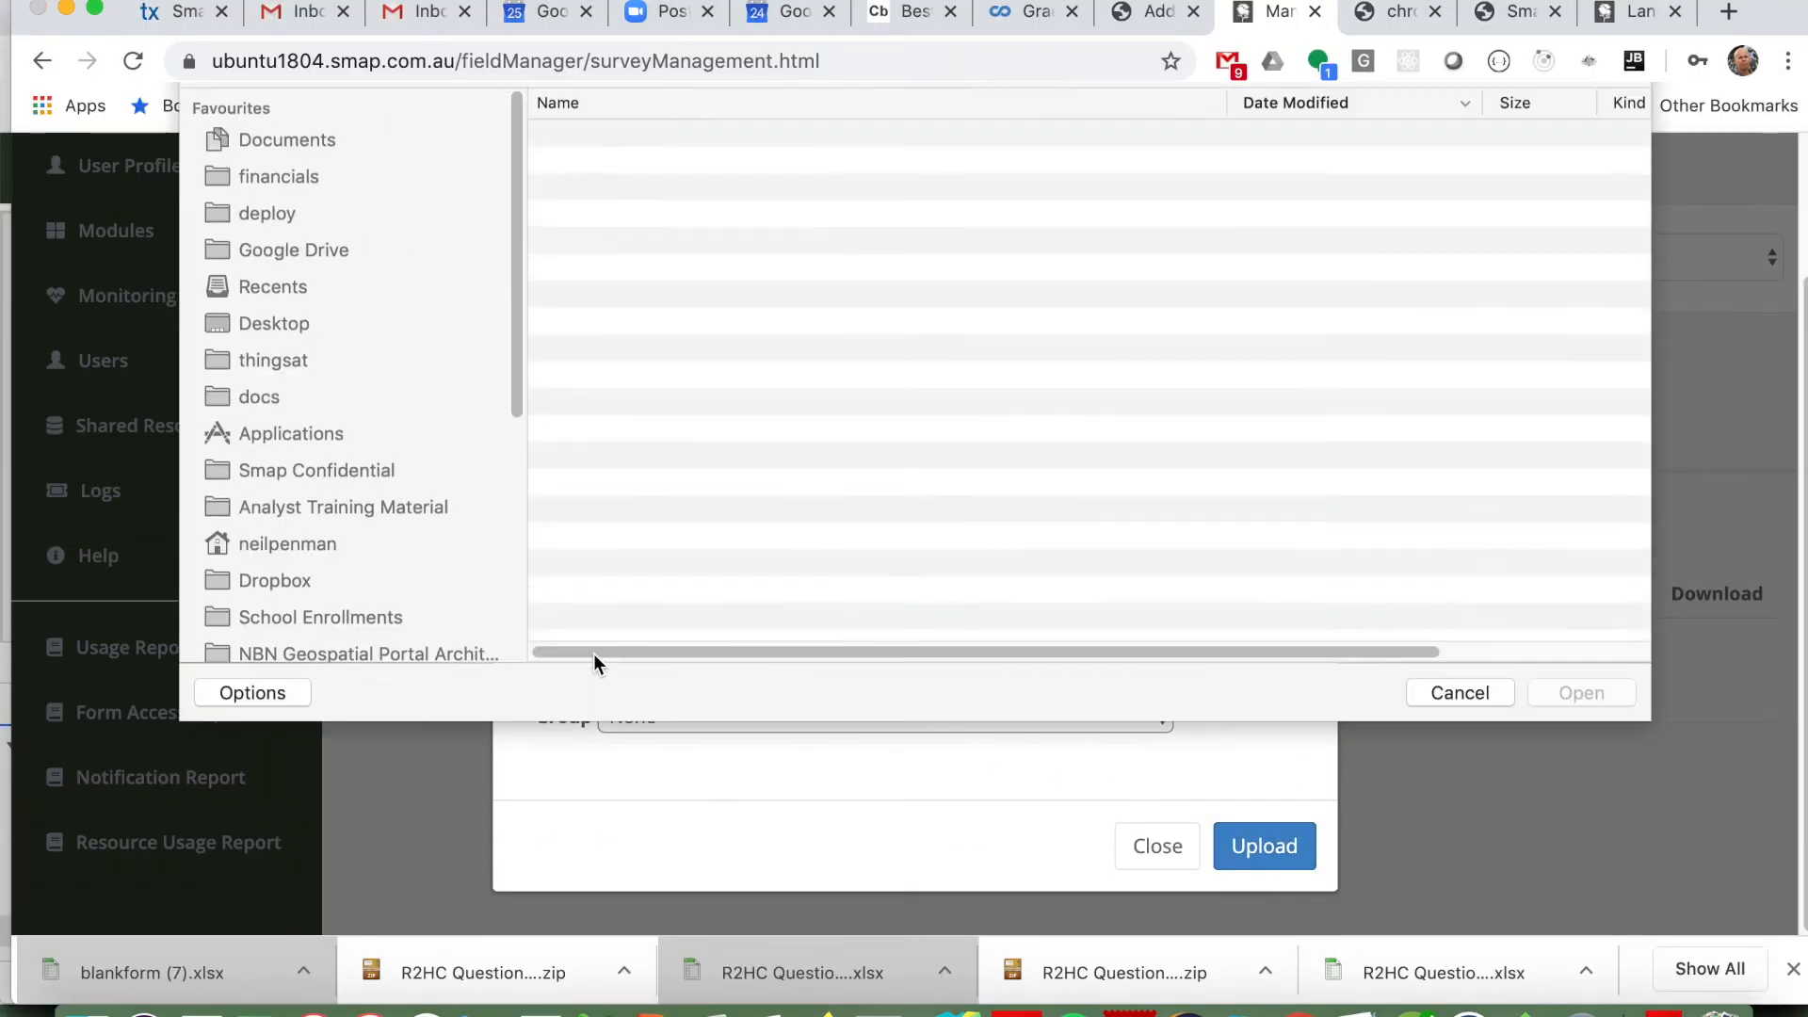
{"action": "double_click", "coordinate": [634, 196]}
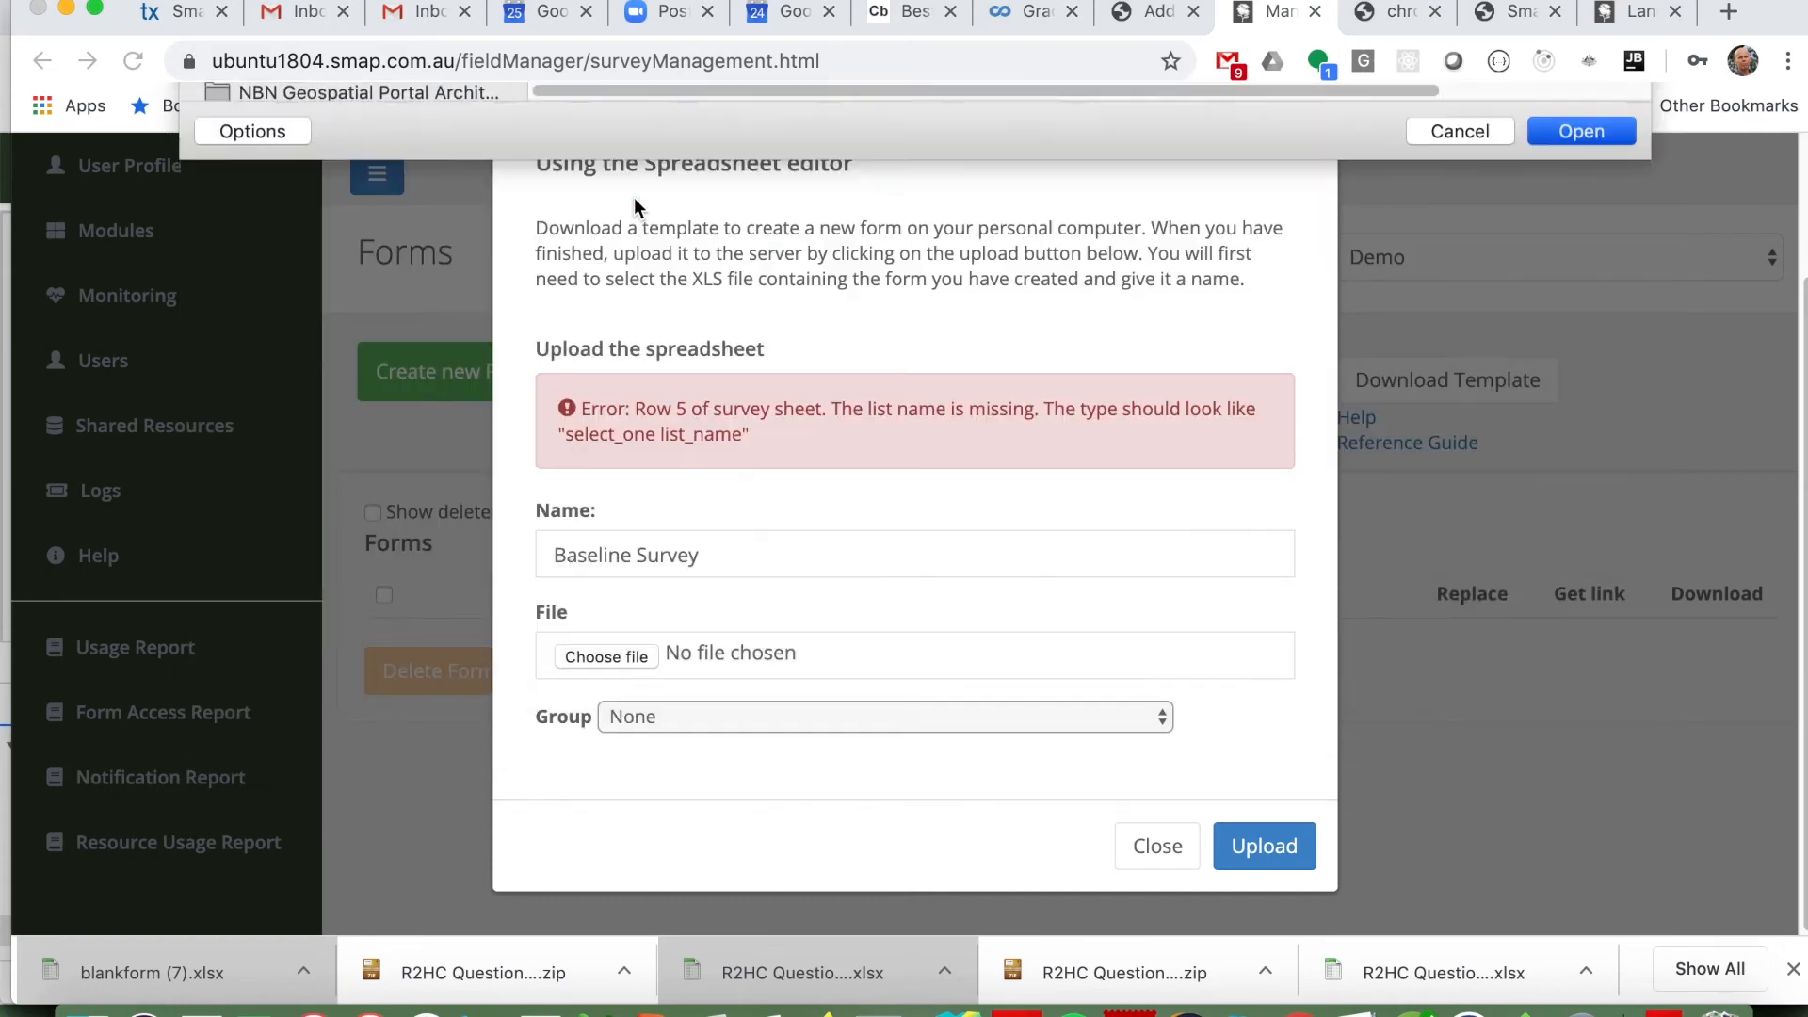
{"action": "left_click", "coordinate": [1249, 848]}
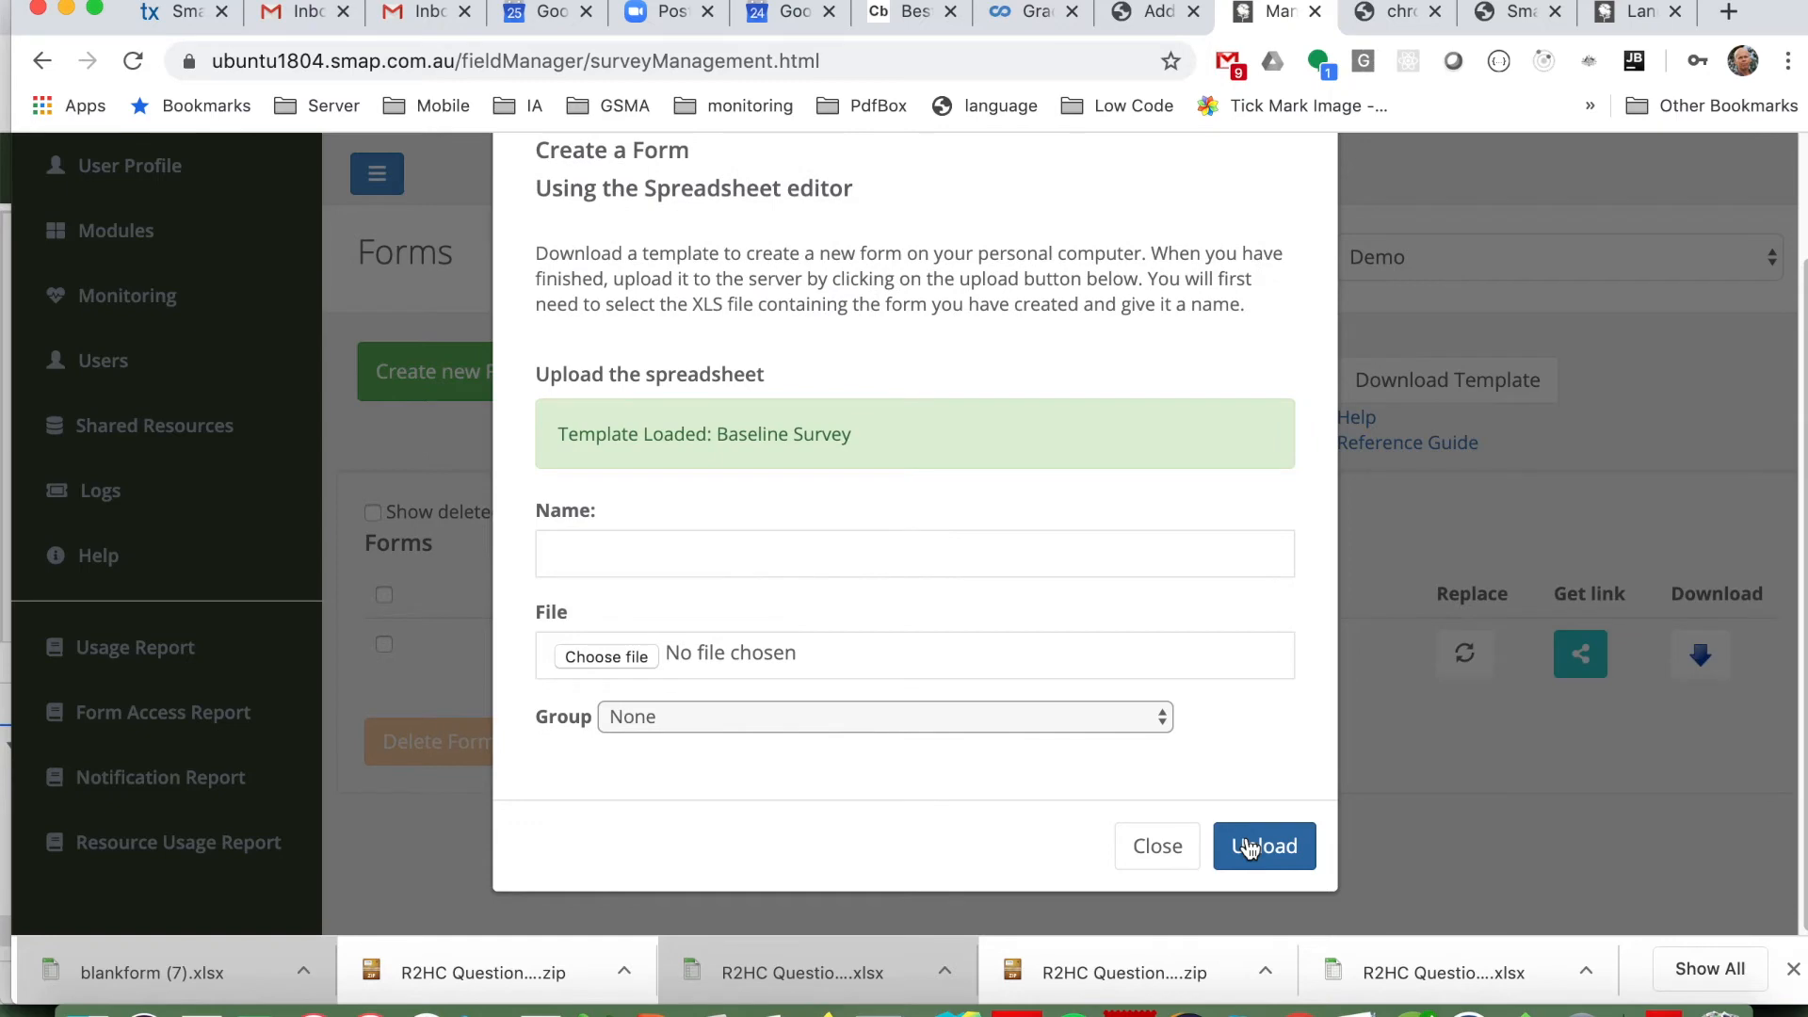
{"action": "left_click", "coordinate": [1161, 847]}
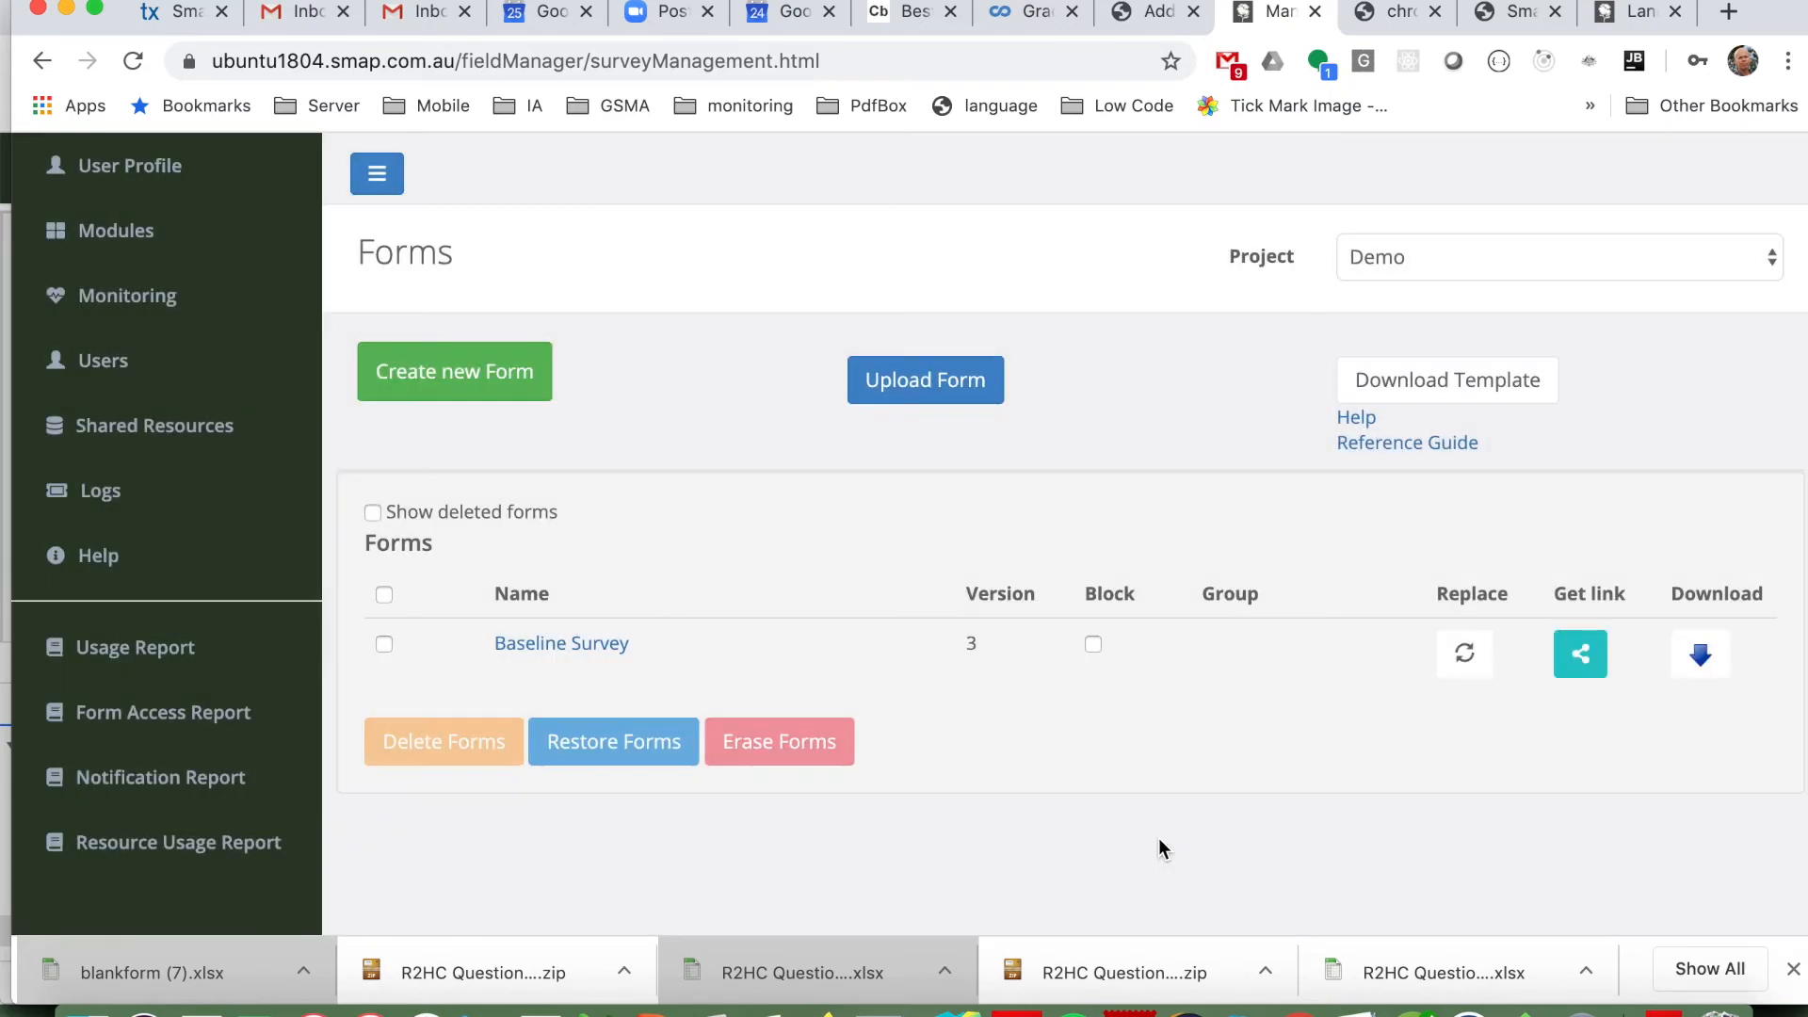
Step: Open the Baseline Survey form in the editor and launch its test web form to review the English questions
{"action": "left_click", "coordinate": [596, 644]}
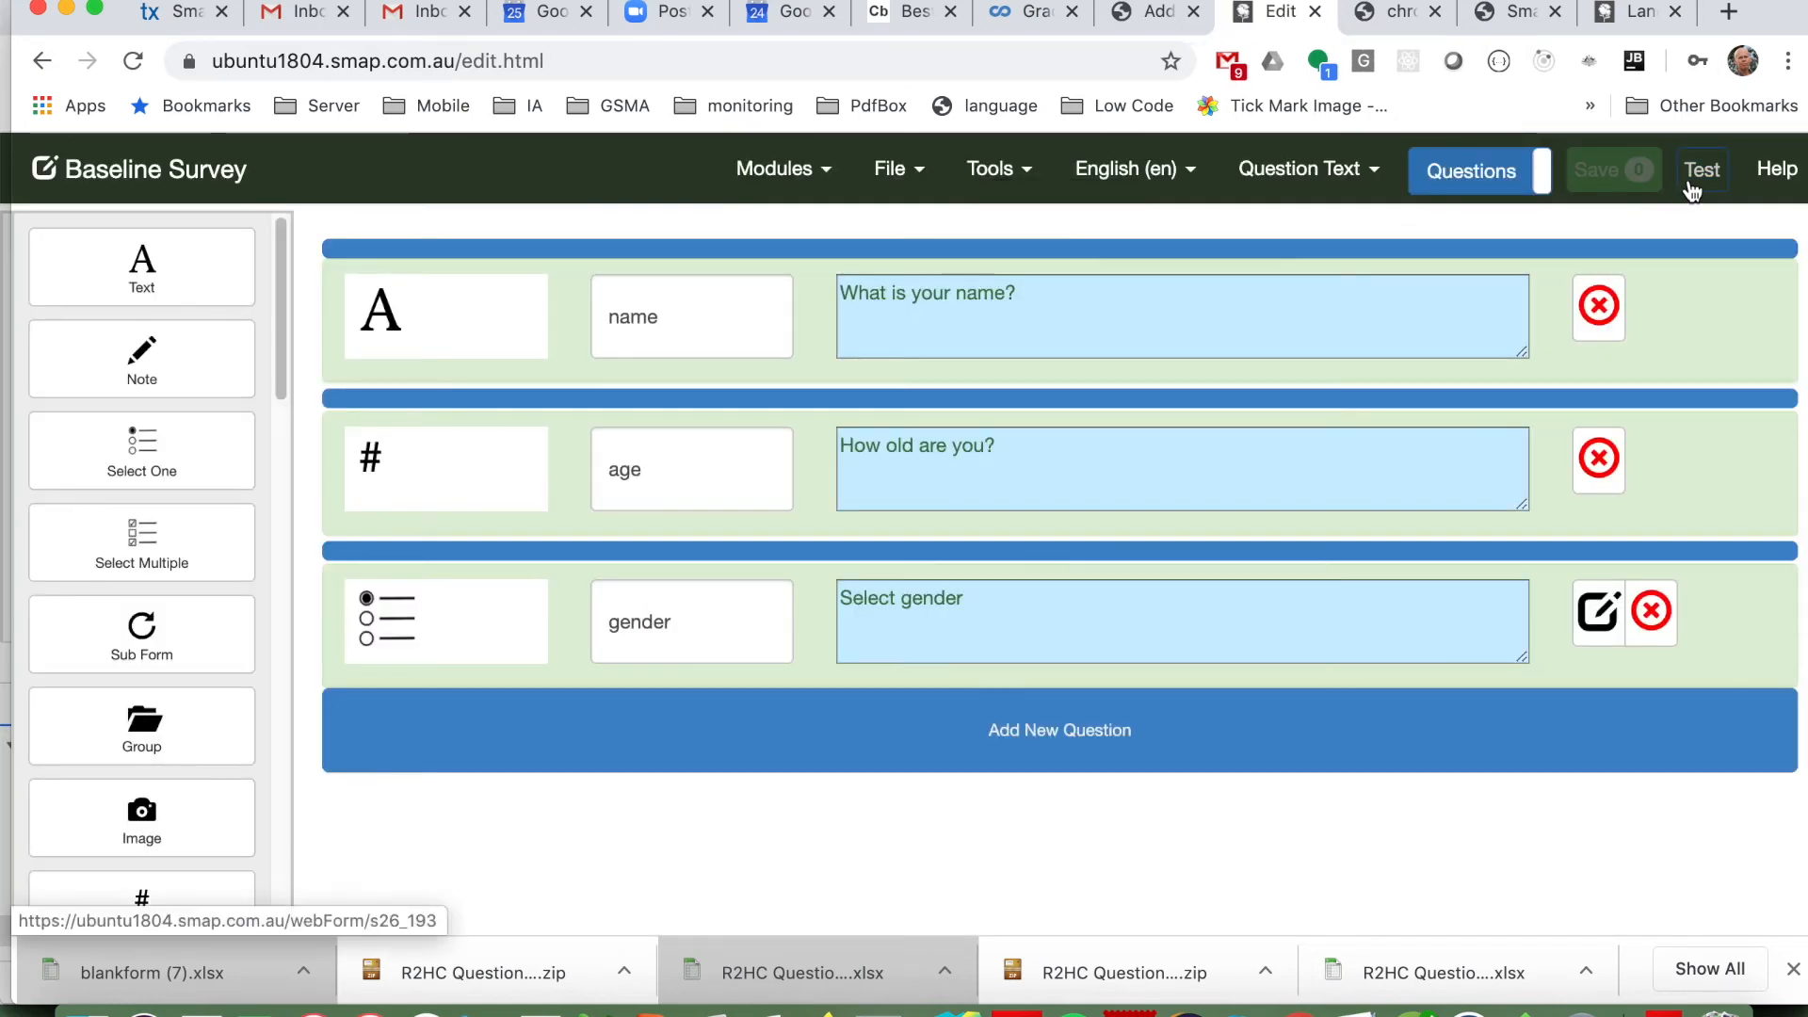
{"action": "left_click", "coordinate": [1690, 181]}
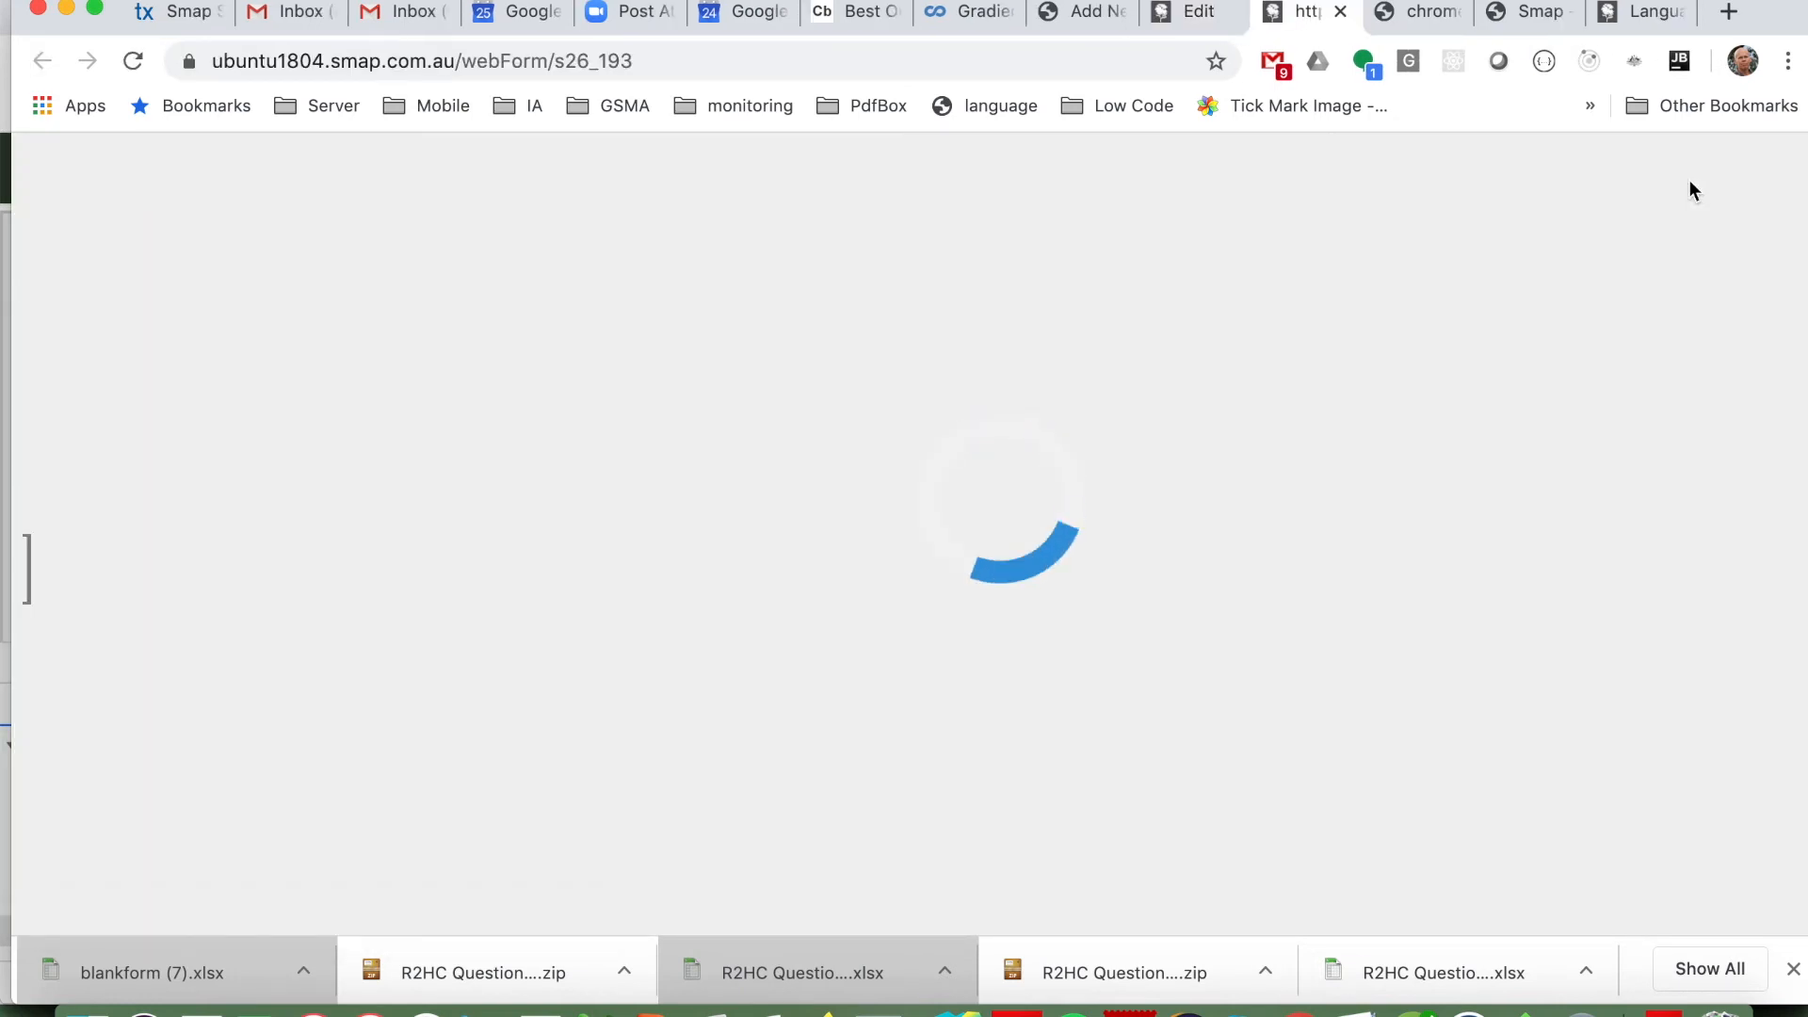
{"action": "scroll", "coordinate": [1270, 429], "scroll_direction": "down", "scroll_amount": 4}
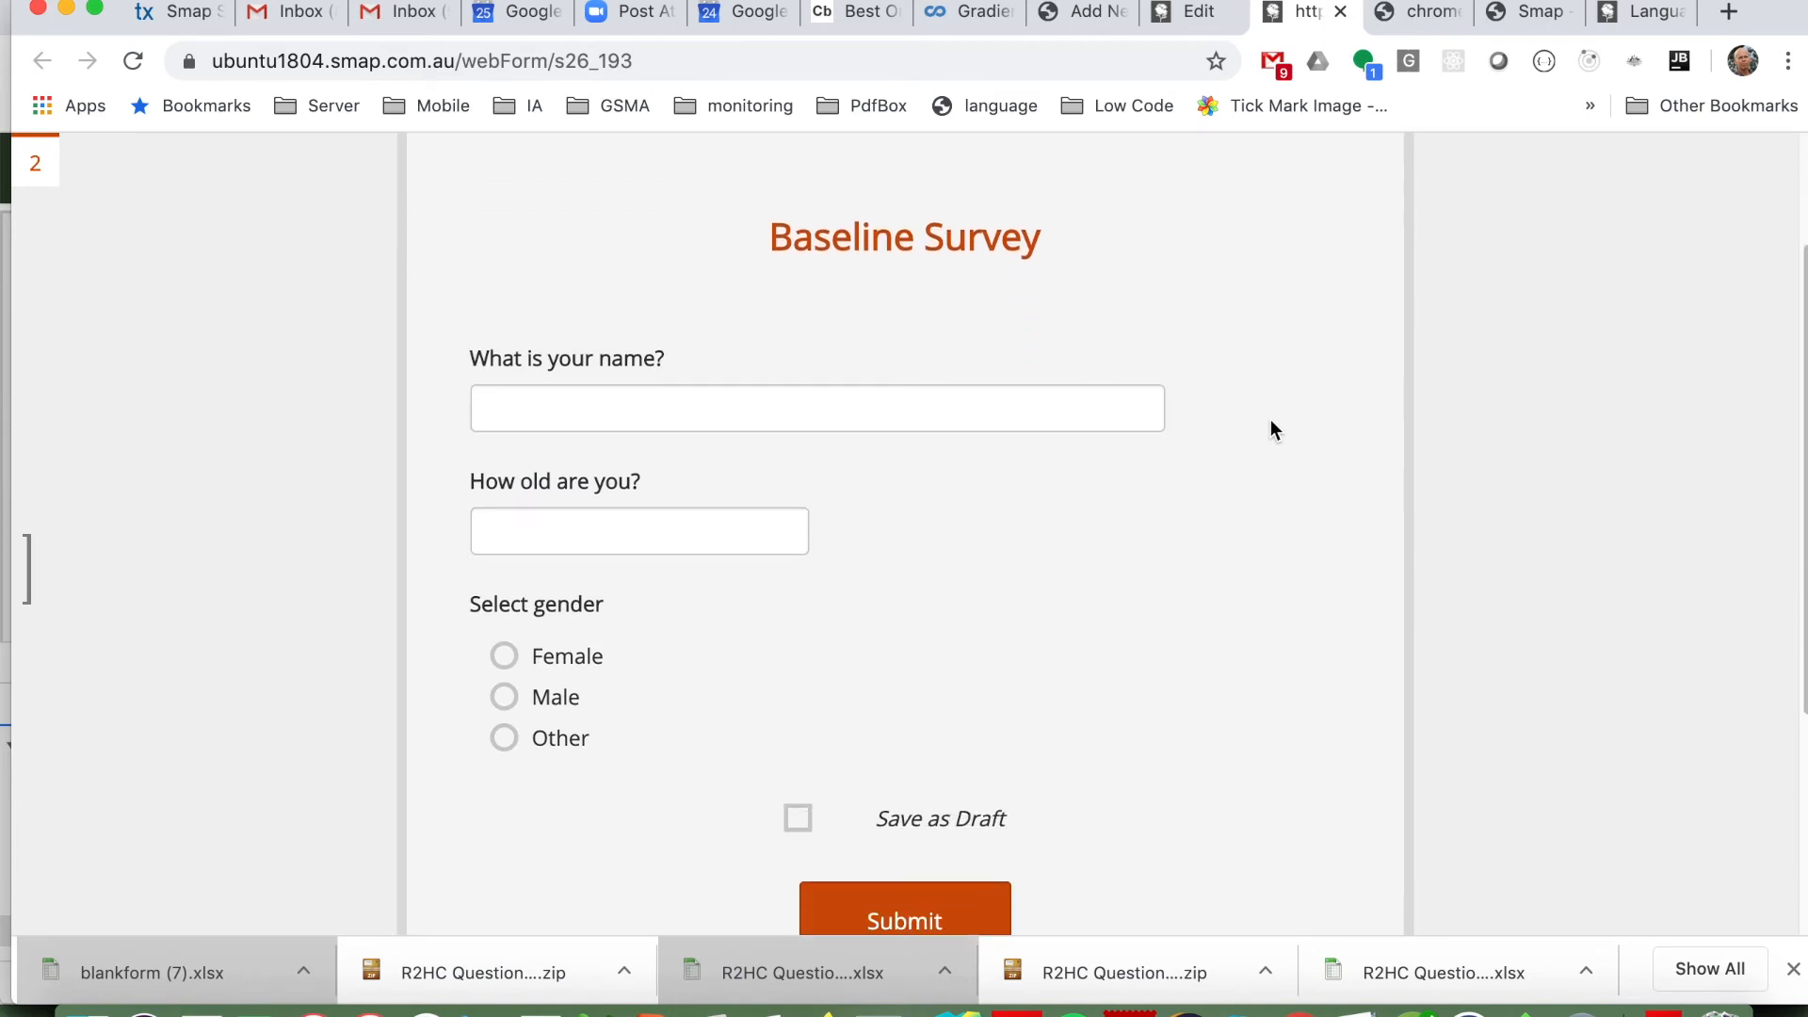
{"action": "scroll", "coordinate": [1271, 422], "scroll_direction": "up", "scroll_amount": 3}
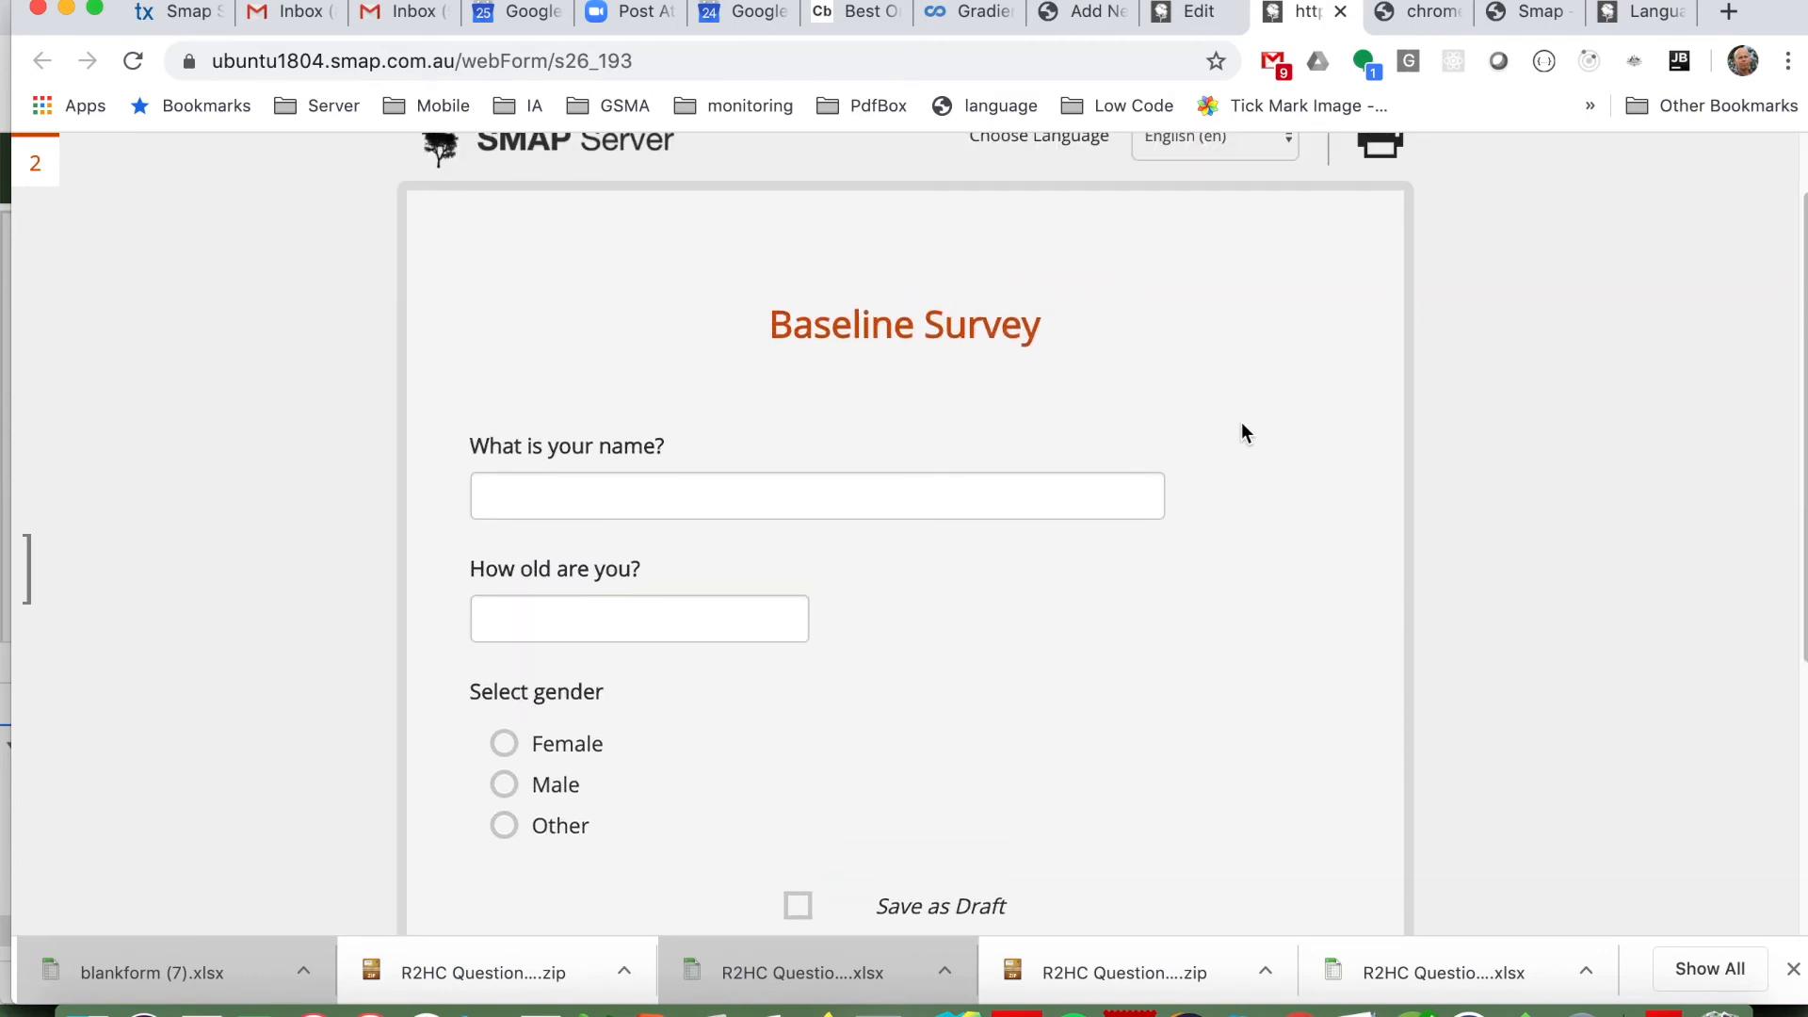
{"action": "scroll", "coordinate": [1237, 423], "scroll_direction": "up", "scroll_amount": 1}
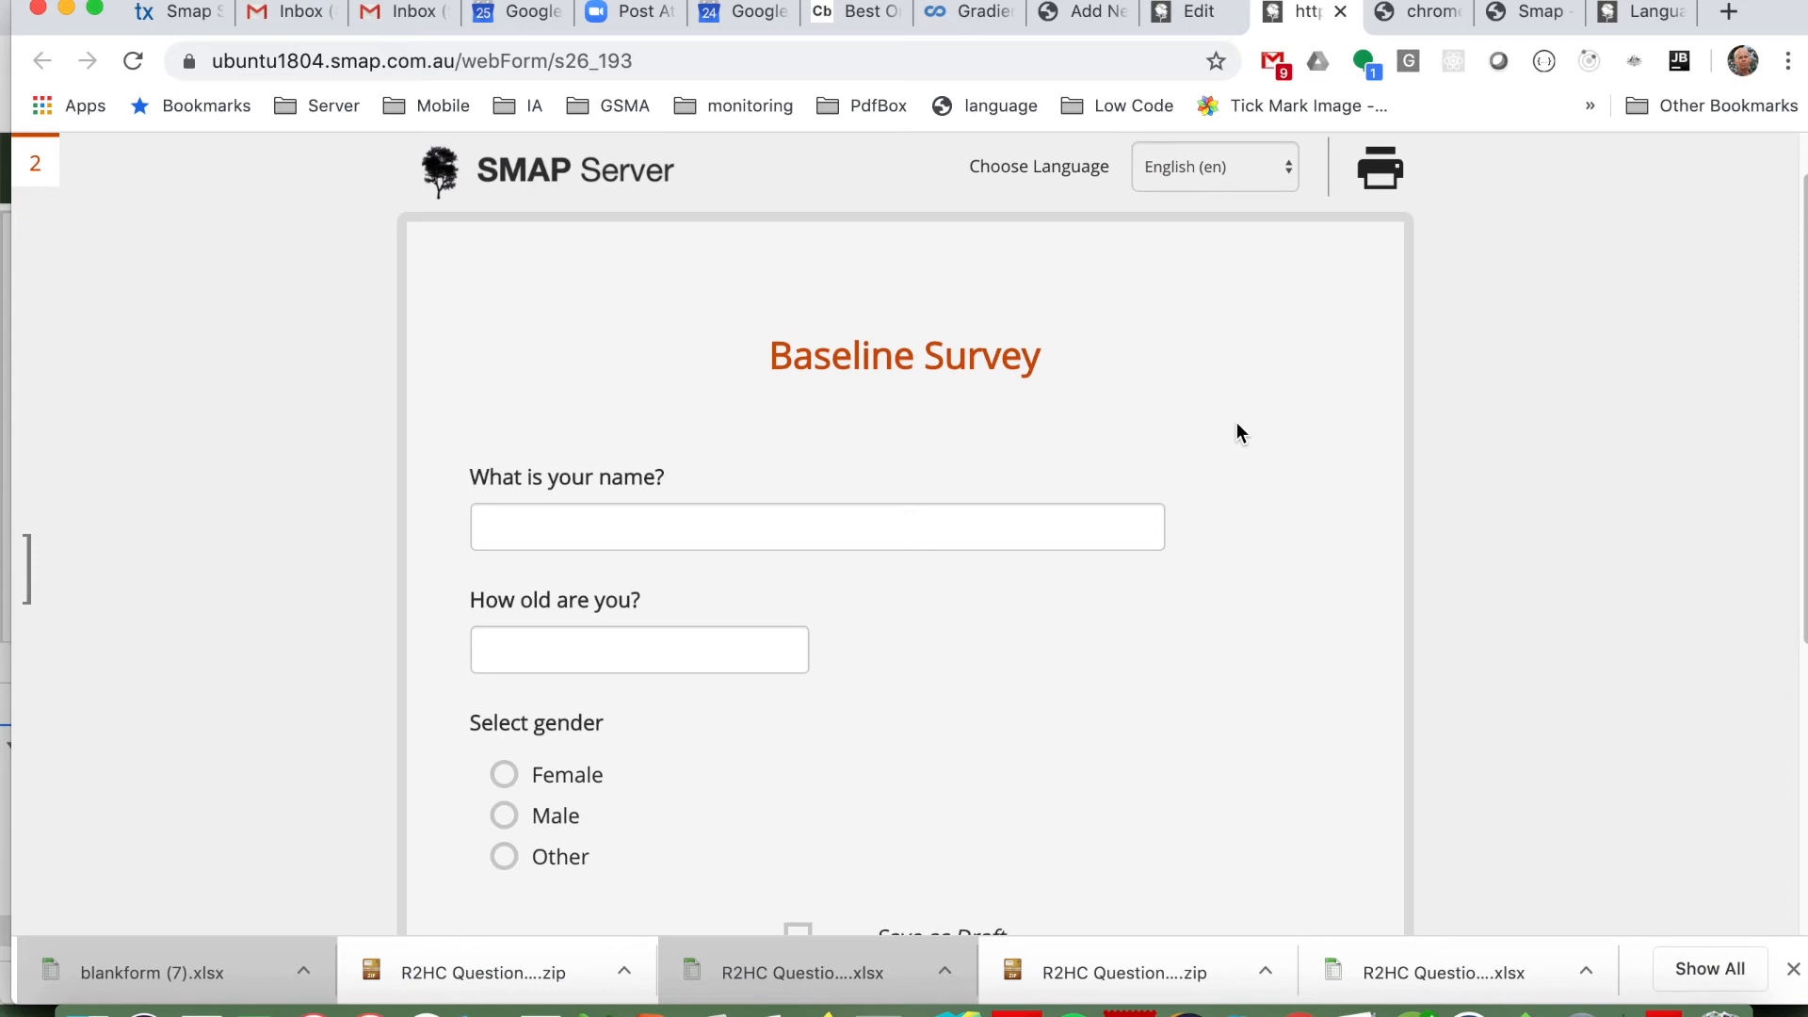
Step: Switch the web form's language to Japanese (ja) and review the translated questions and gender choices
{"action": "scroll", "coordinate": [1239, 415], "scroll_direction": "up", "scroll_amount": 2}
{"action": "left_click", "coordinate": [1252, 243]}
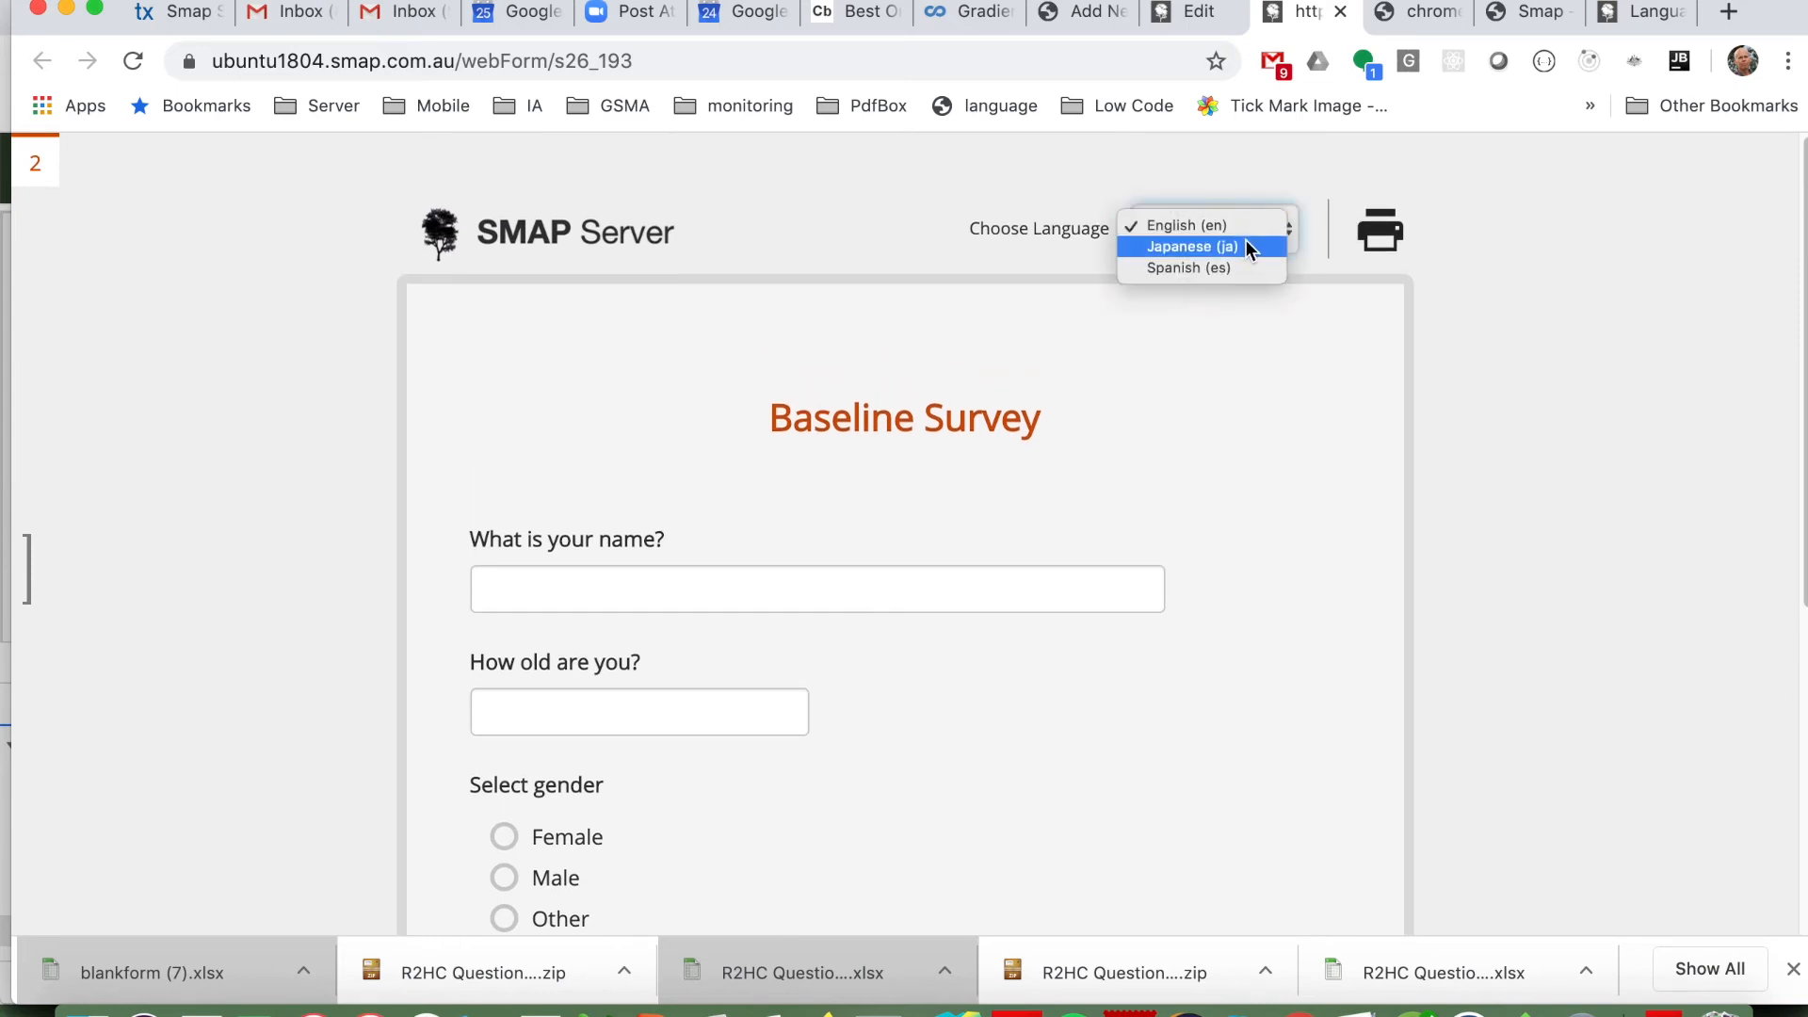
{"action": "left_click", "coordinate": [1246, 242]}
{"action": "scroll", "coordinate": [1260, 436], "scroll_direction": "down", "scroll_amount": 4}
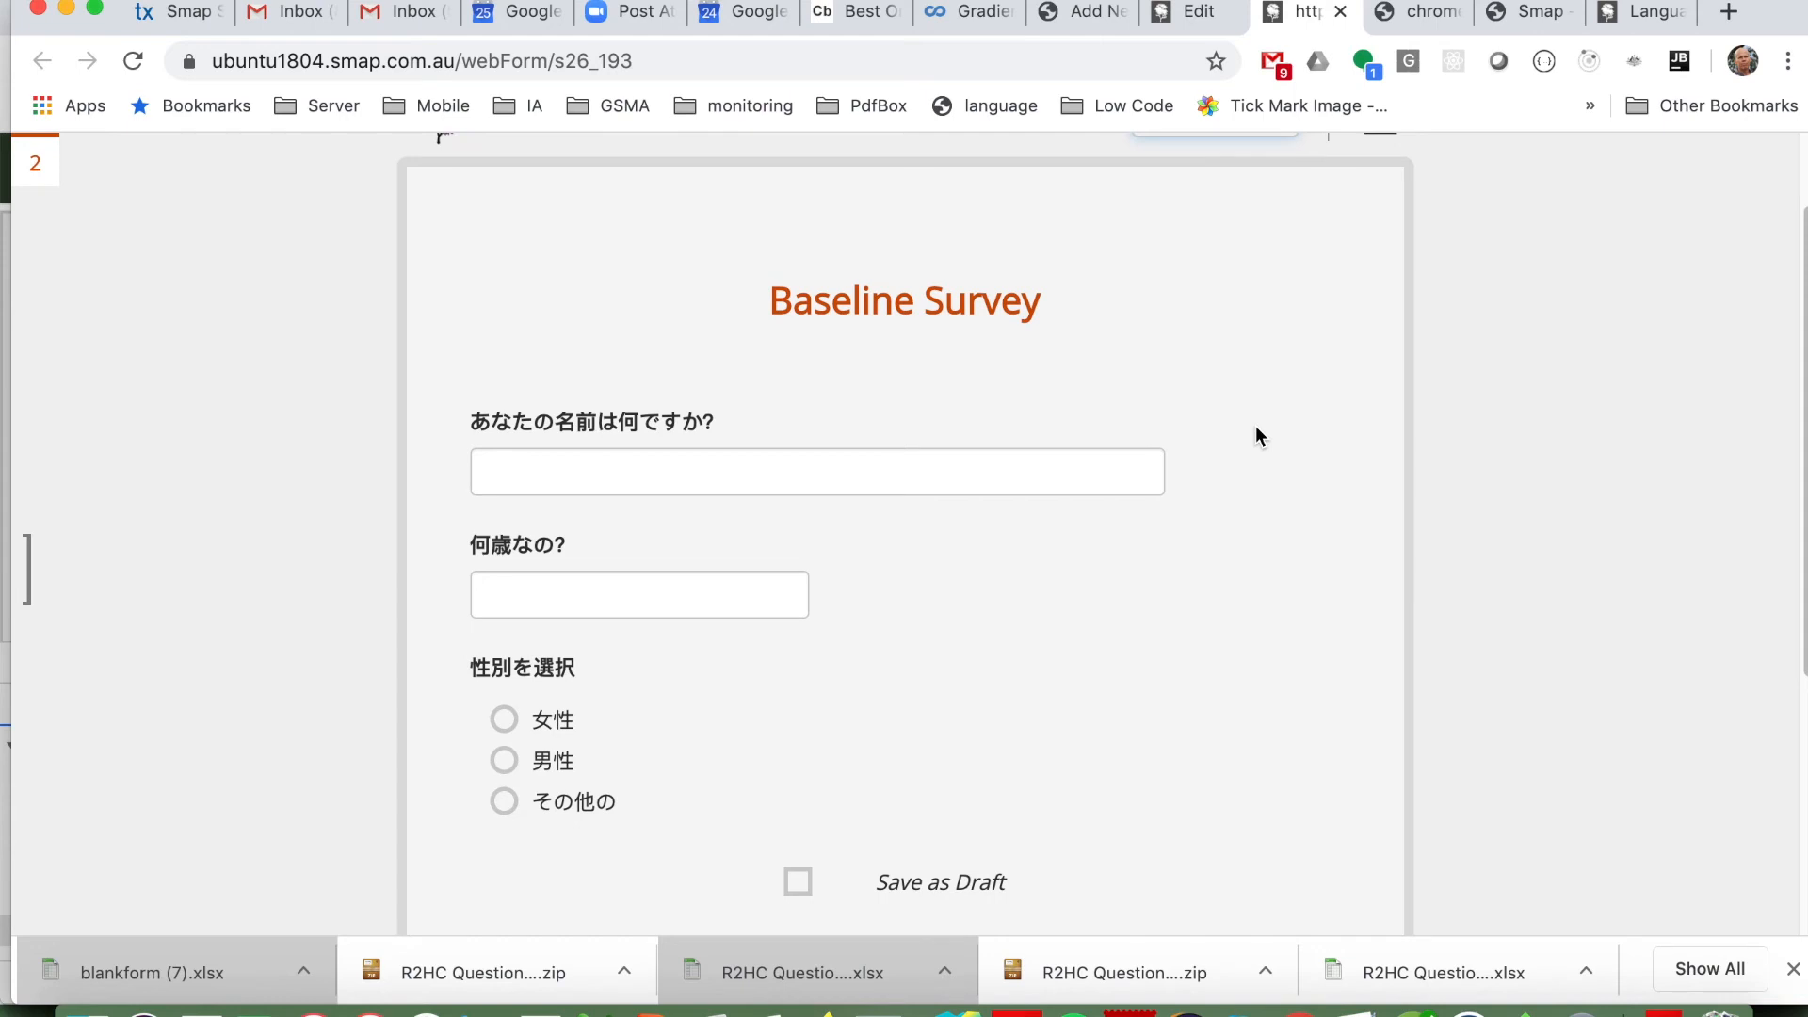
{"action": "scroll", "coordinate": [1260, 436], "scroll_direction": "up", "scroll_amount": 4}
{"action": "scroll", "coordinate": [1260, 436], "scroll_direction": "down", "scroll_amount": 4}
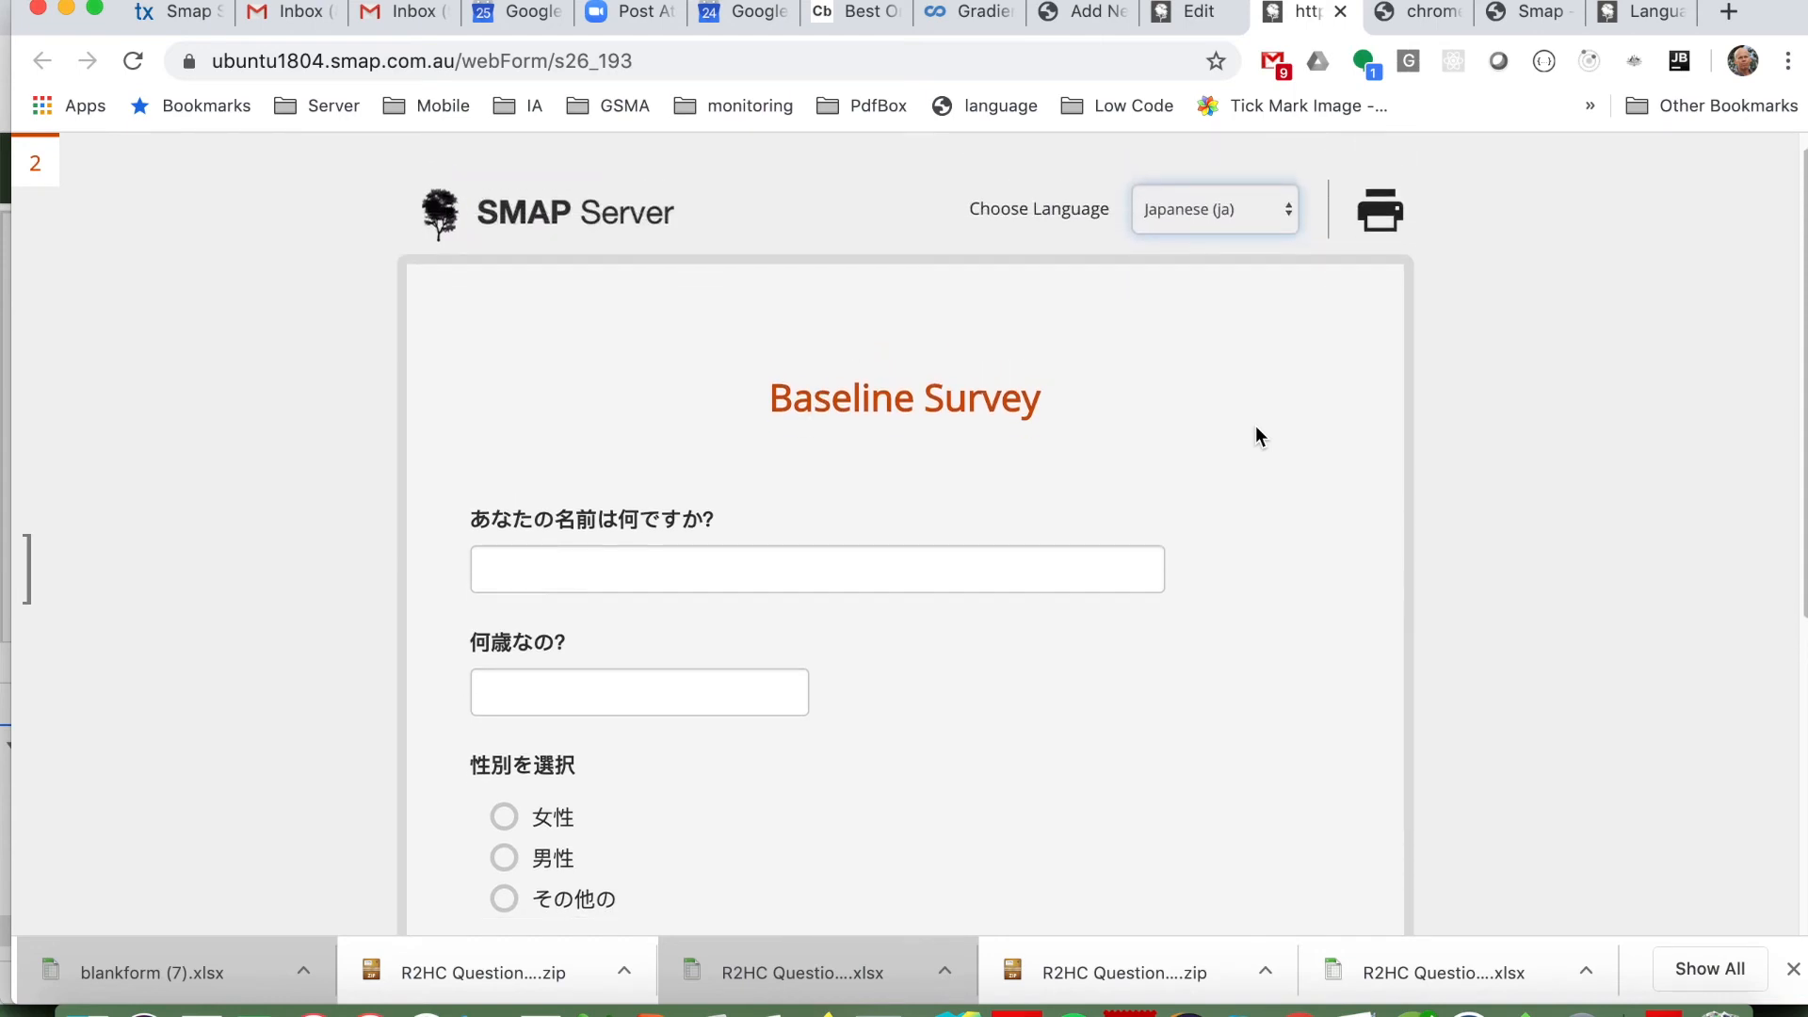
{"action": "scroll", "coordinate": [1261, 436], "scroll_direction": "up", "scroll_amount": 4}
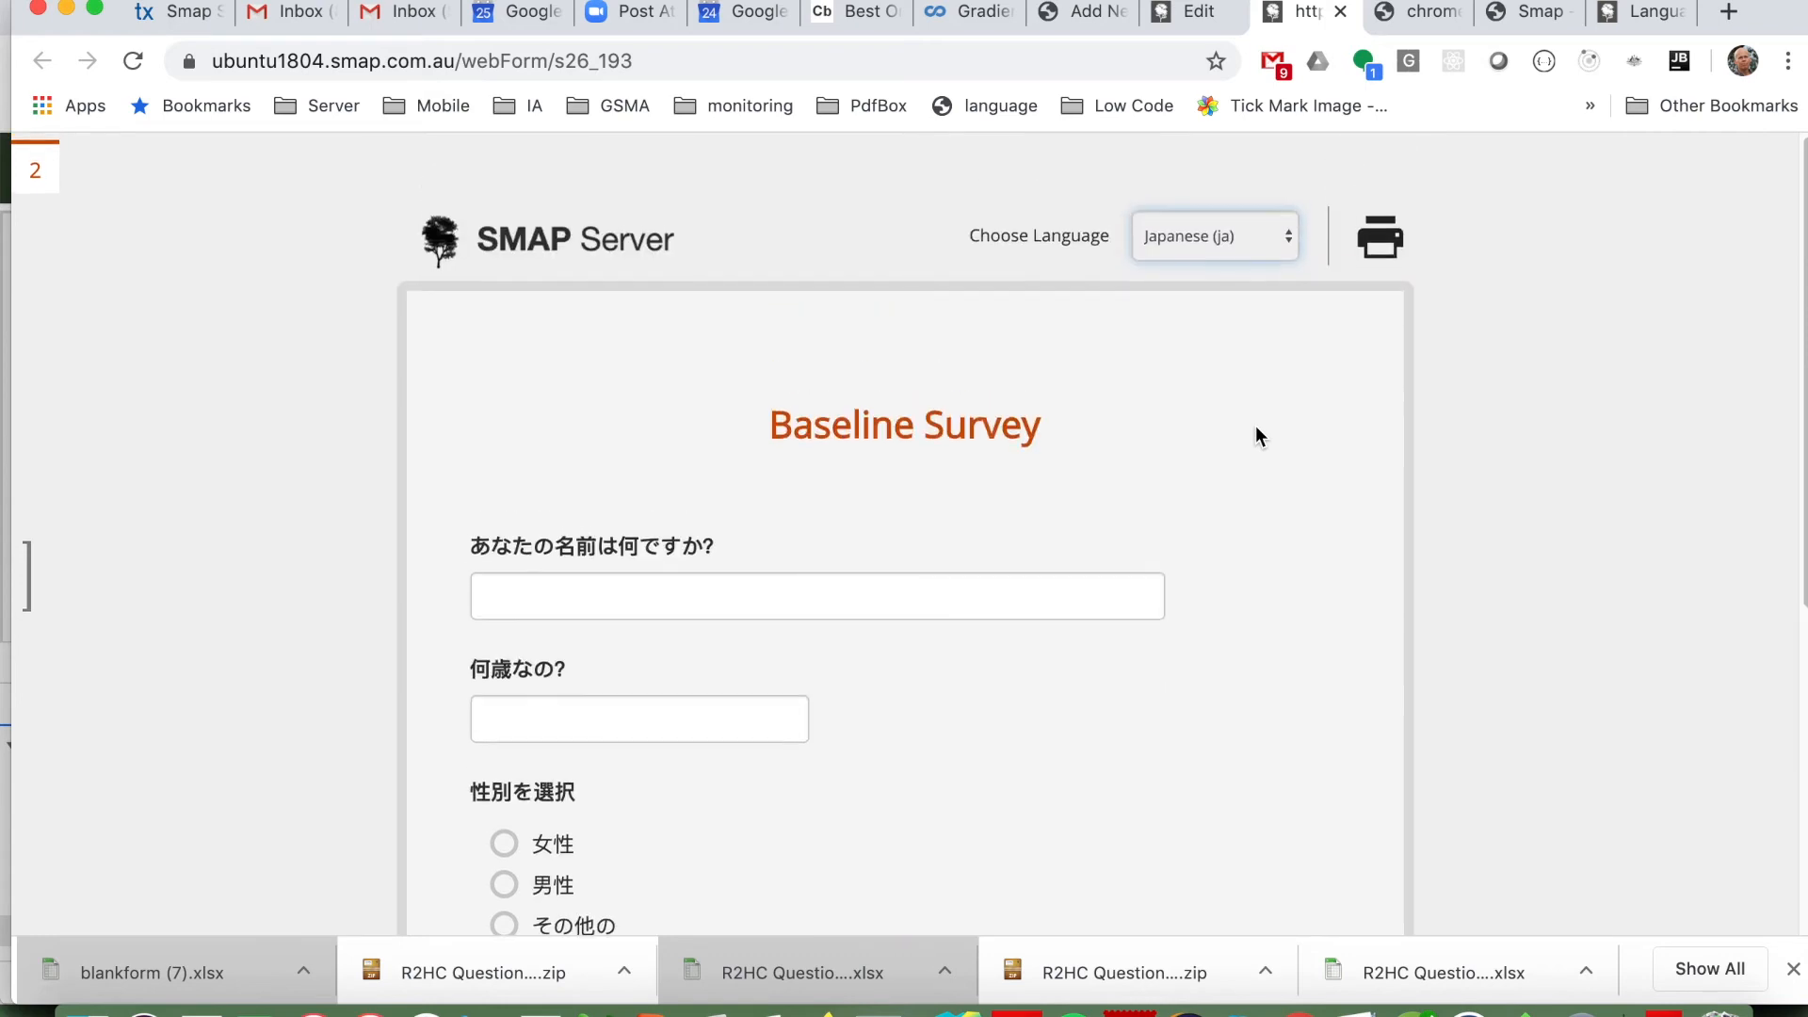
Step: Switch the web form's language to Spanish (es) and review the translated questions and choices
{"action": "left_click", "coordinate": [1283, 232]}
{"action": "left_click", "coordinate": [1226, 245]}
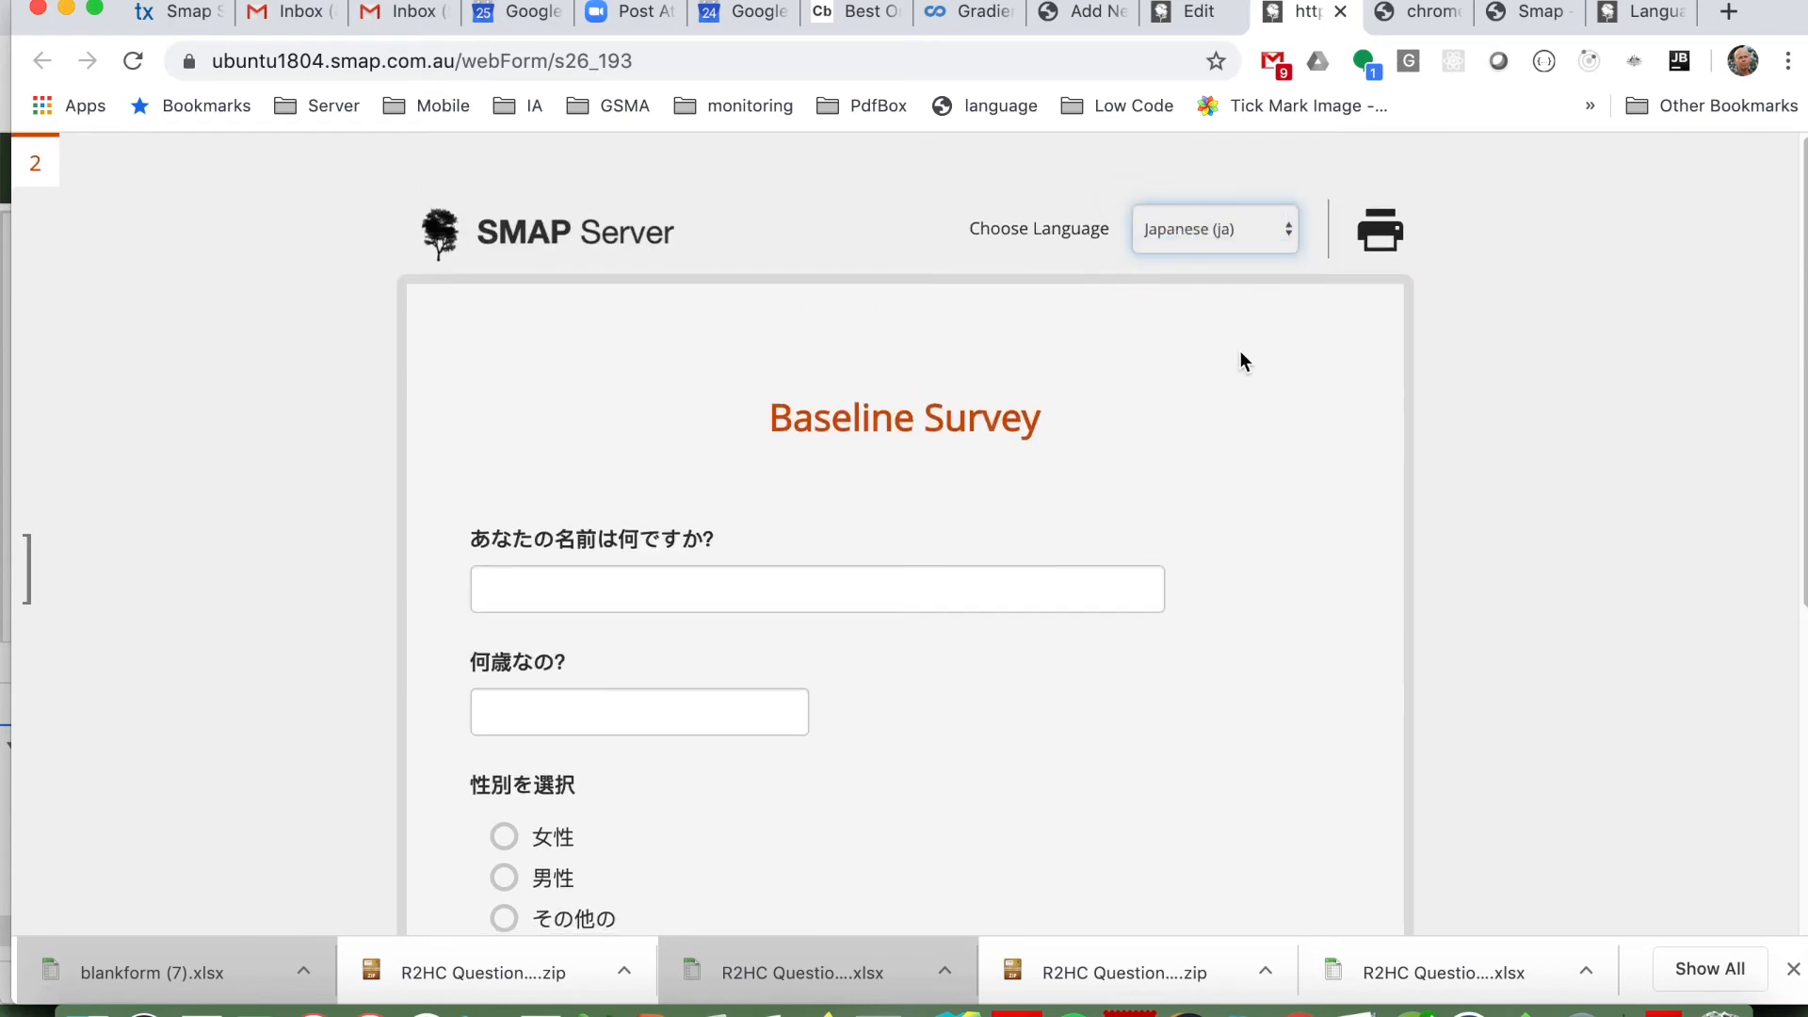
{"action": "scroll", "coordinate": [1246, 408], "scroll_direction": "down", "scroll_amount": 9}
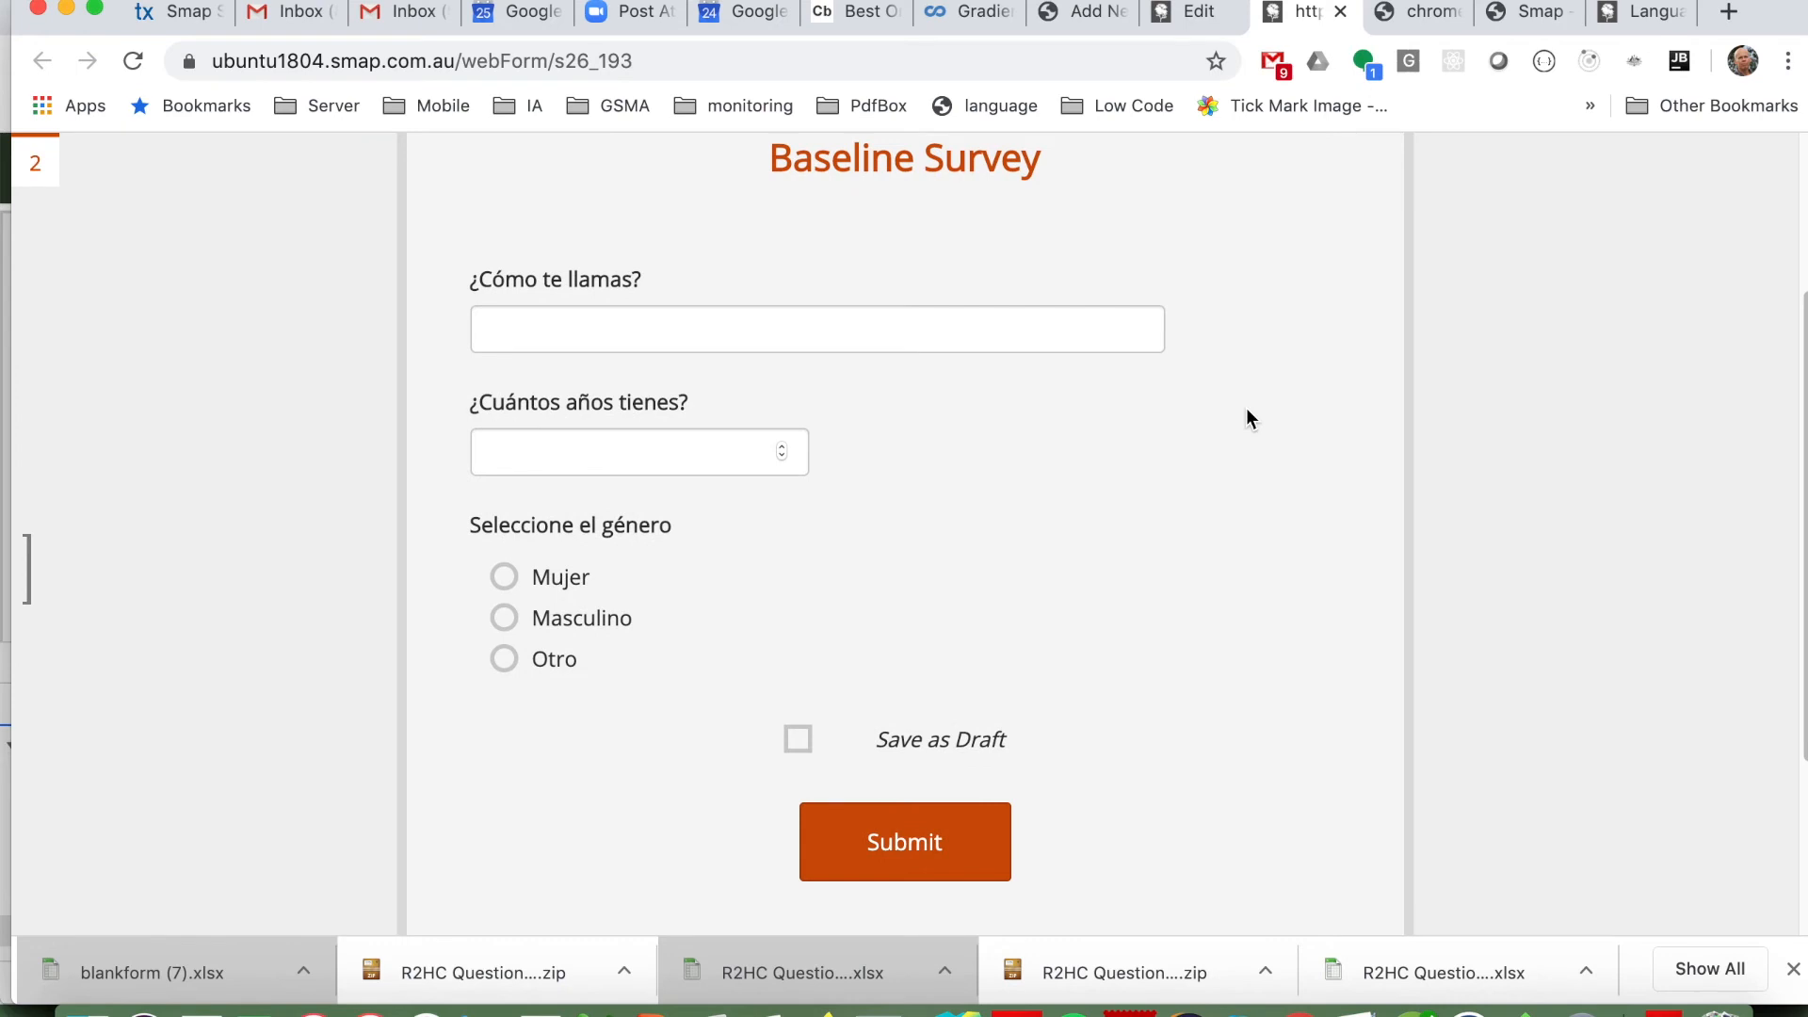
{"action": "scroll", "coordinate": [1246, 409], "scroll_direction": "up", "scroll_amount": 9}
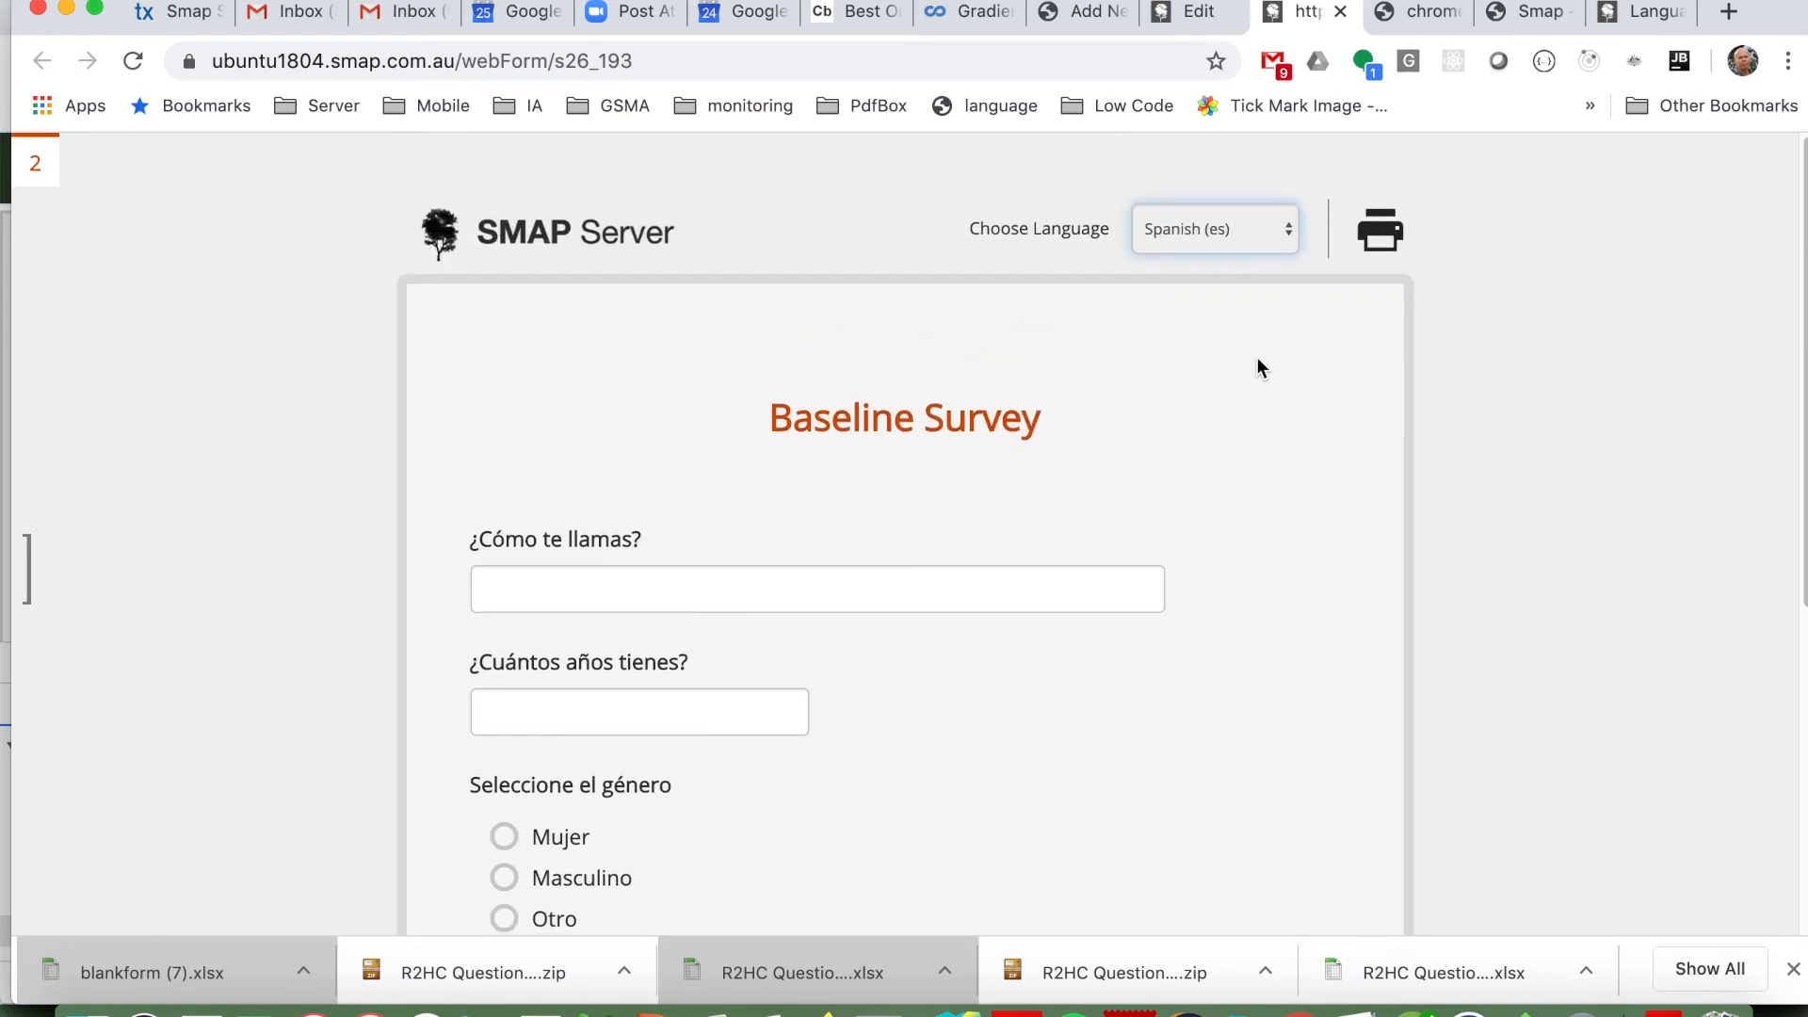
Step: Close the test web form and open the survey's Translate page with English (en) compared to Spanish (es)
{"action": "left_click", "coordinate": [1341, 11]}
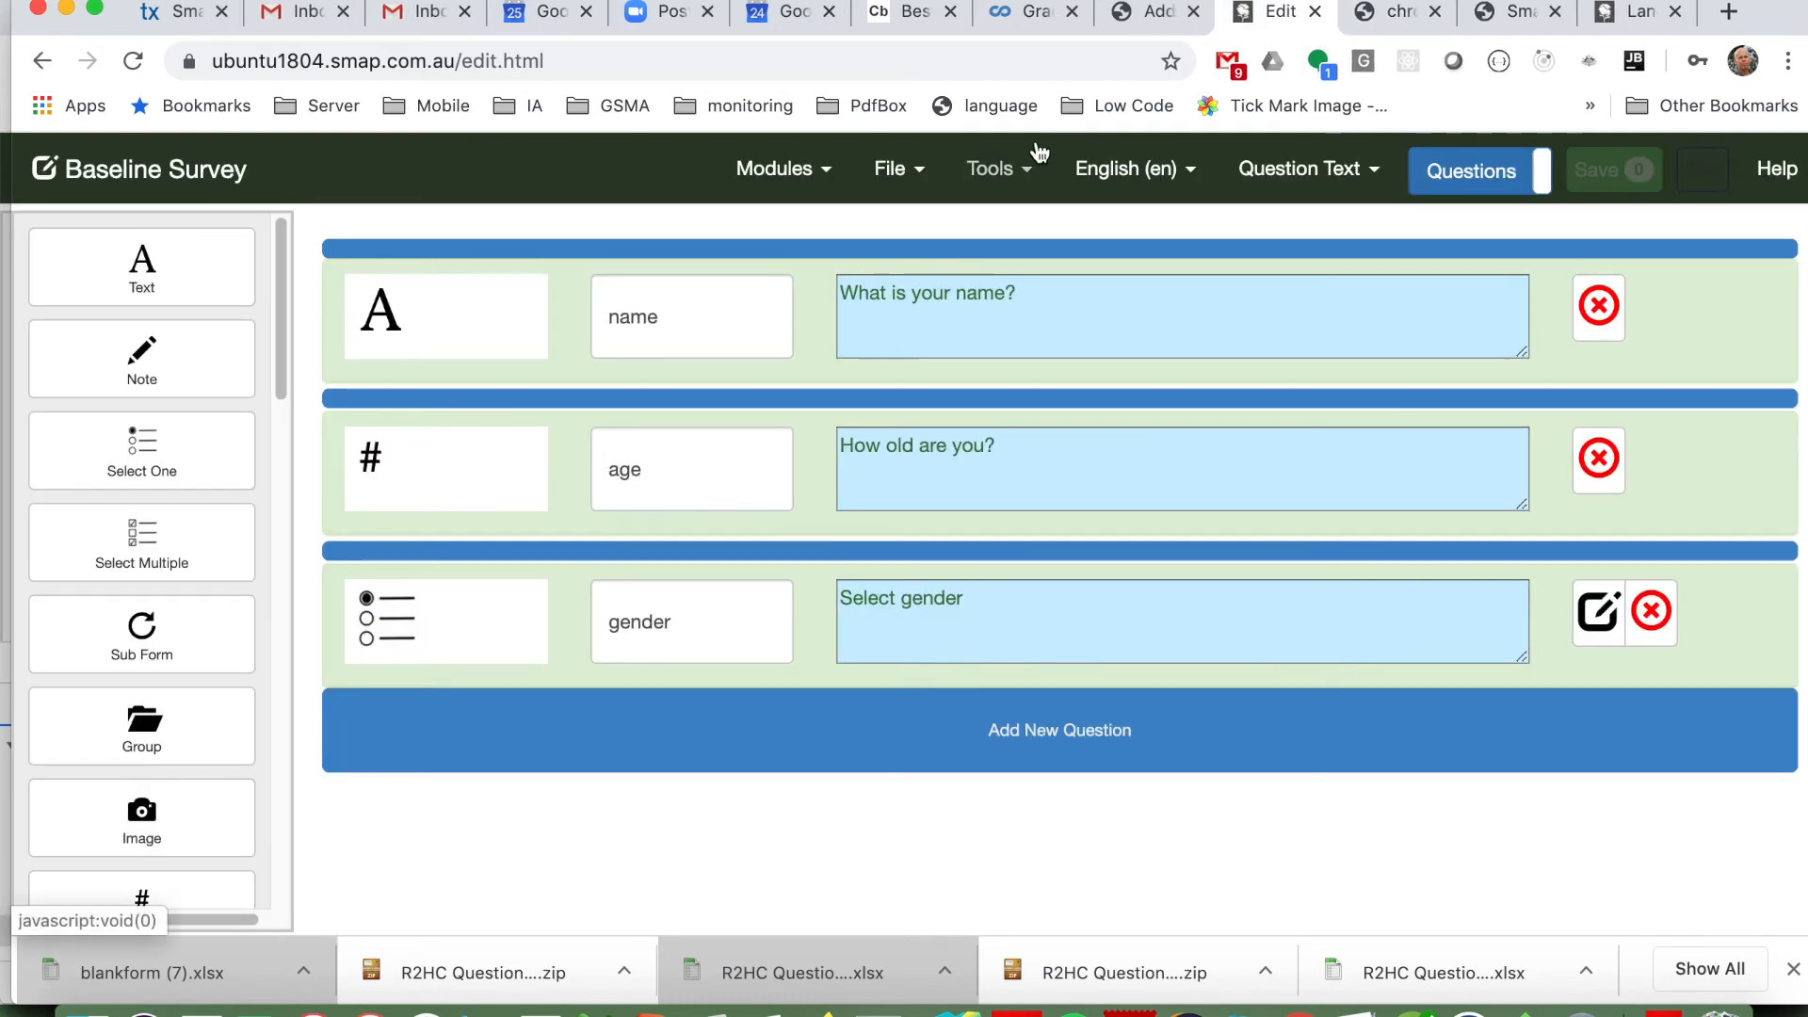
{"action": "left_click", "coordinate": [992, 170]}
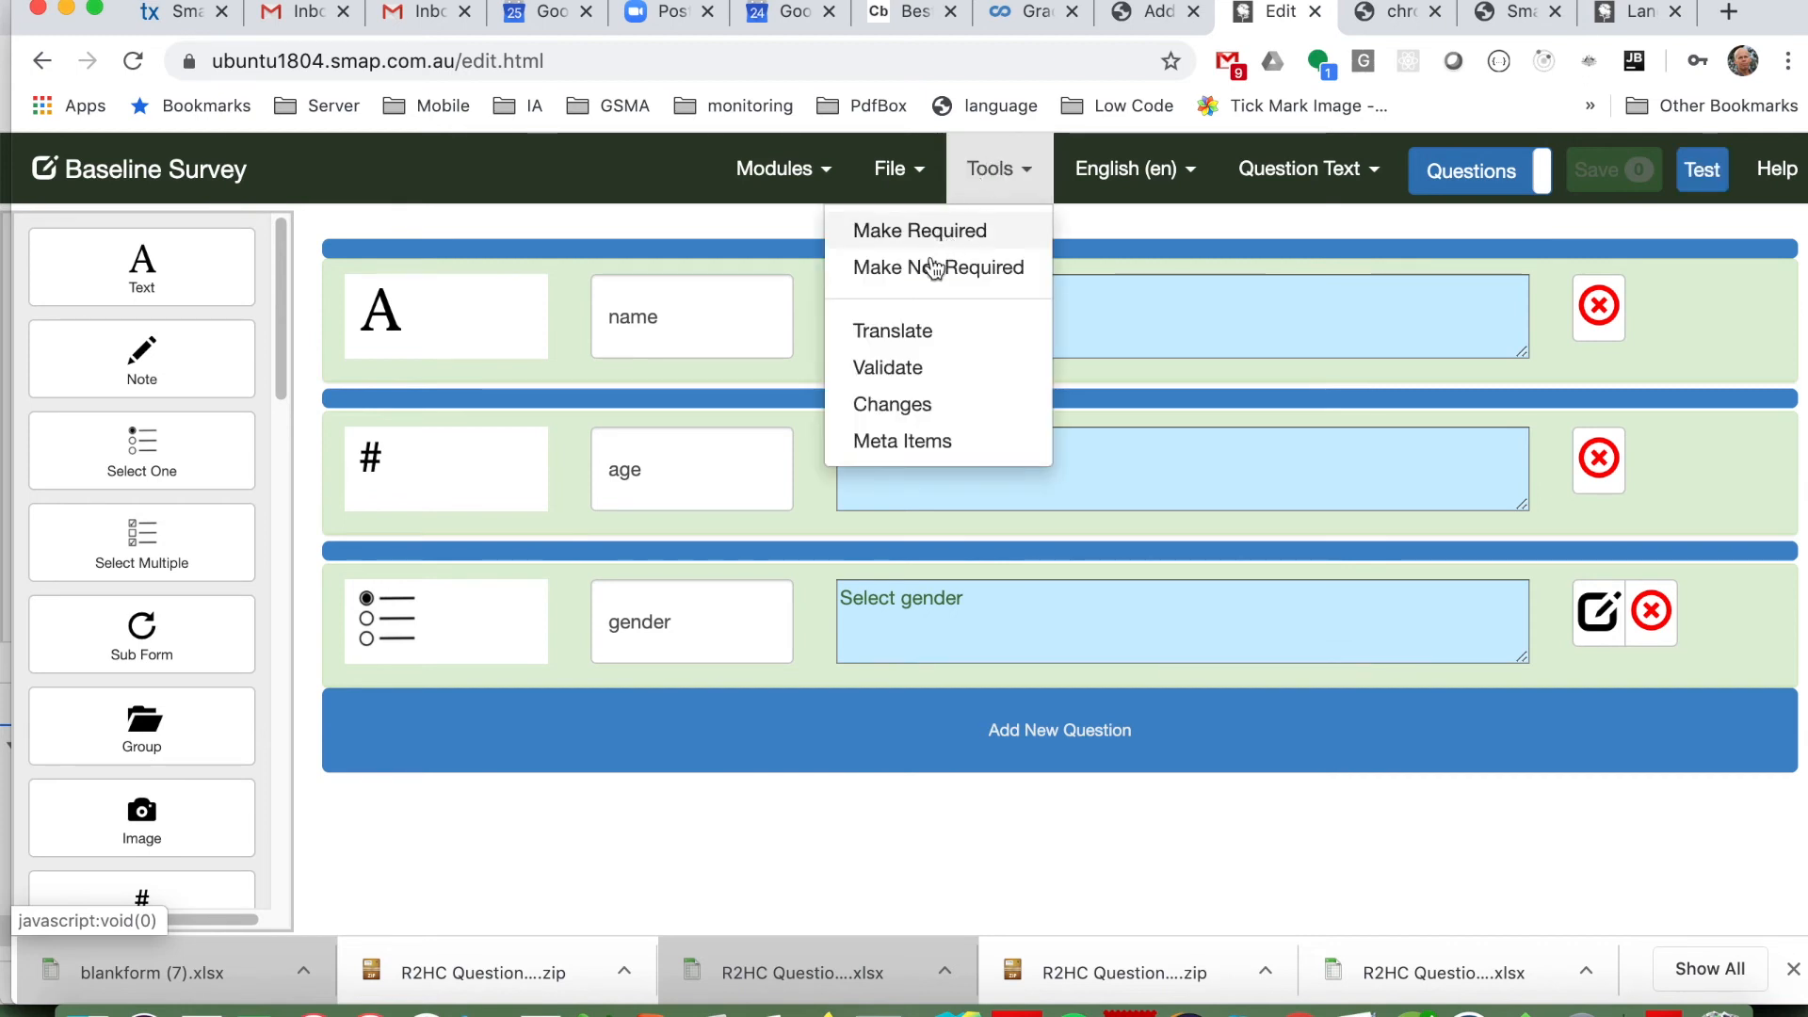
{"action": "left_click", "coordinate": [885, 330]}
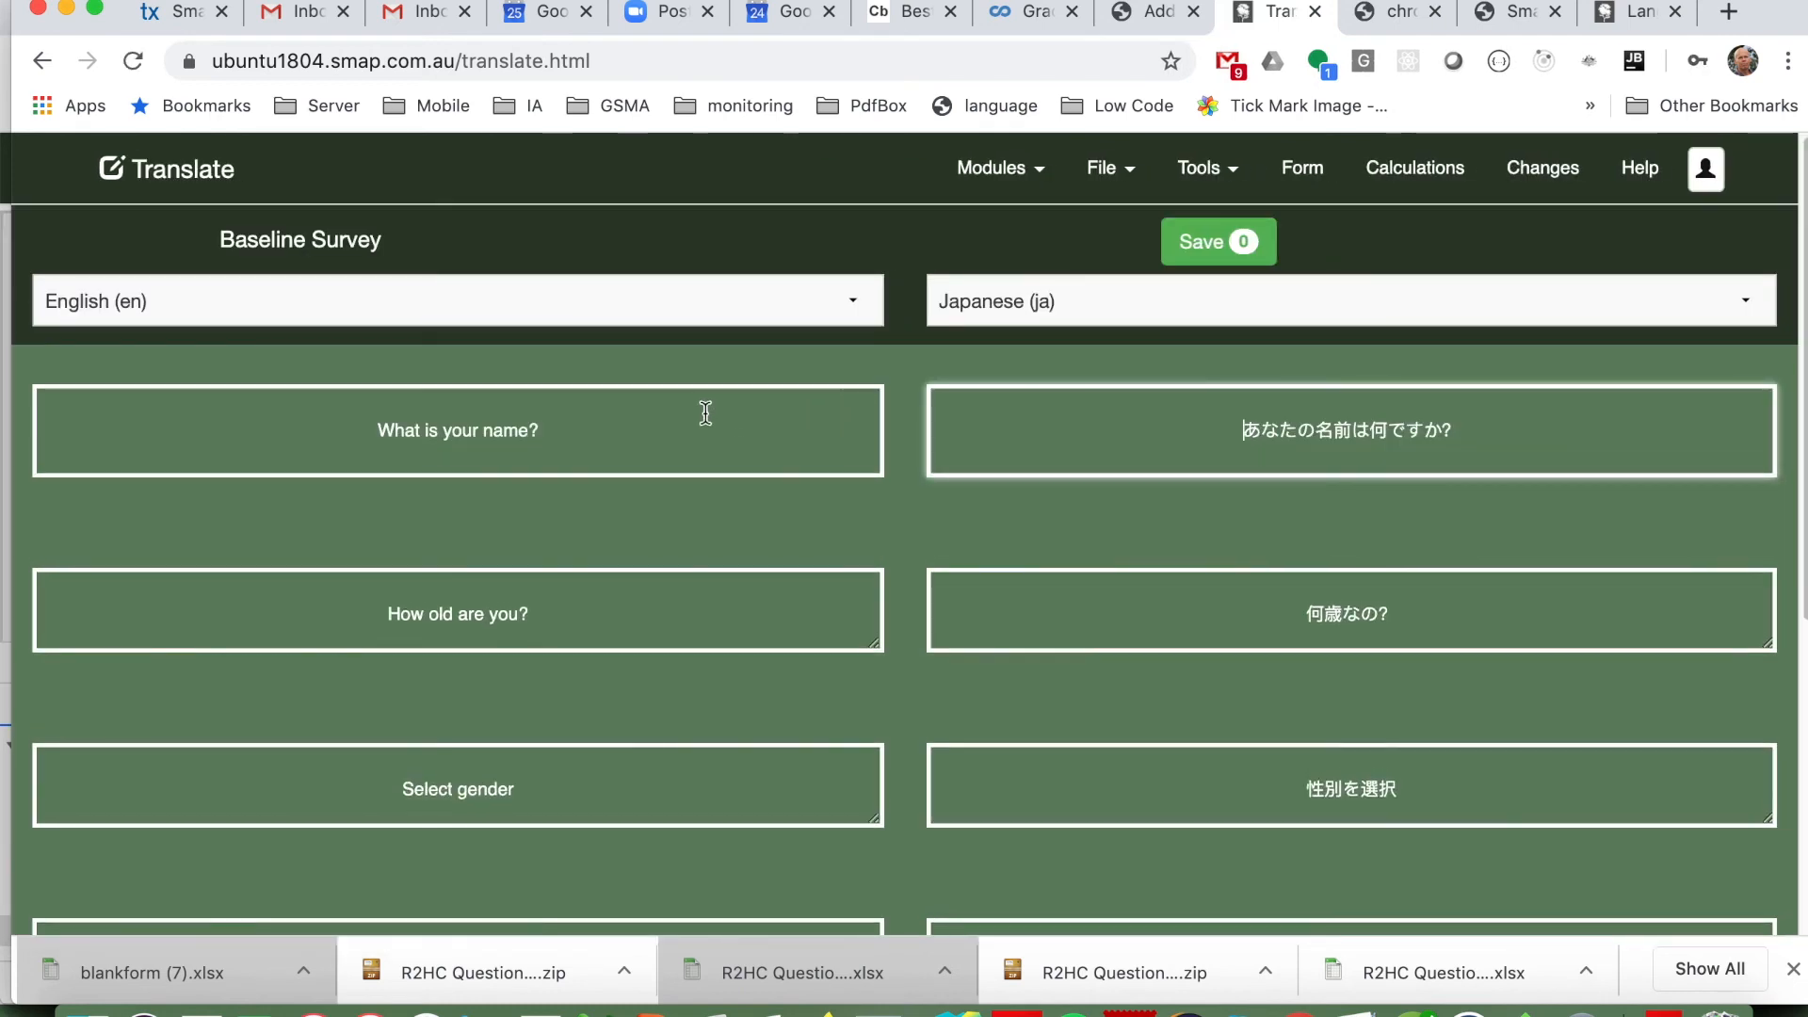
{"action": "left_click", "coordinate": [1198, 324]}
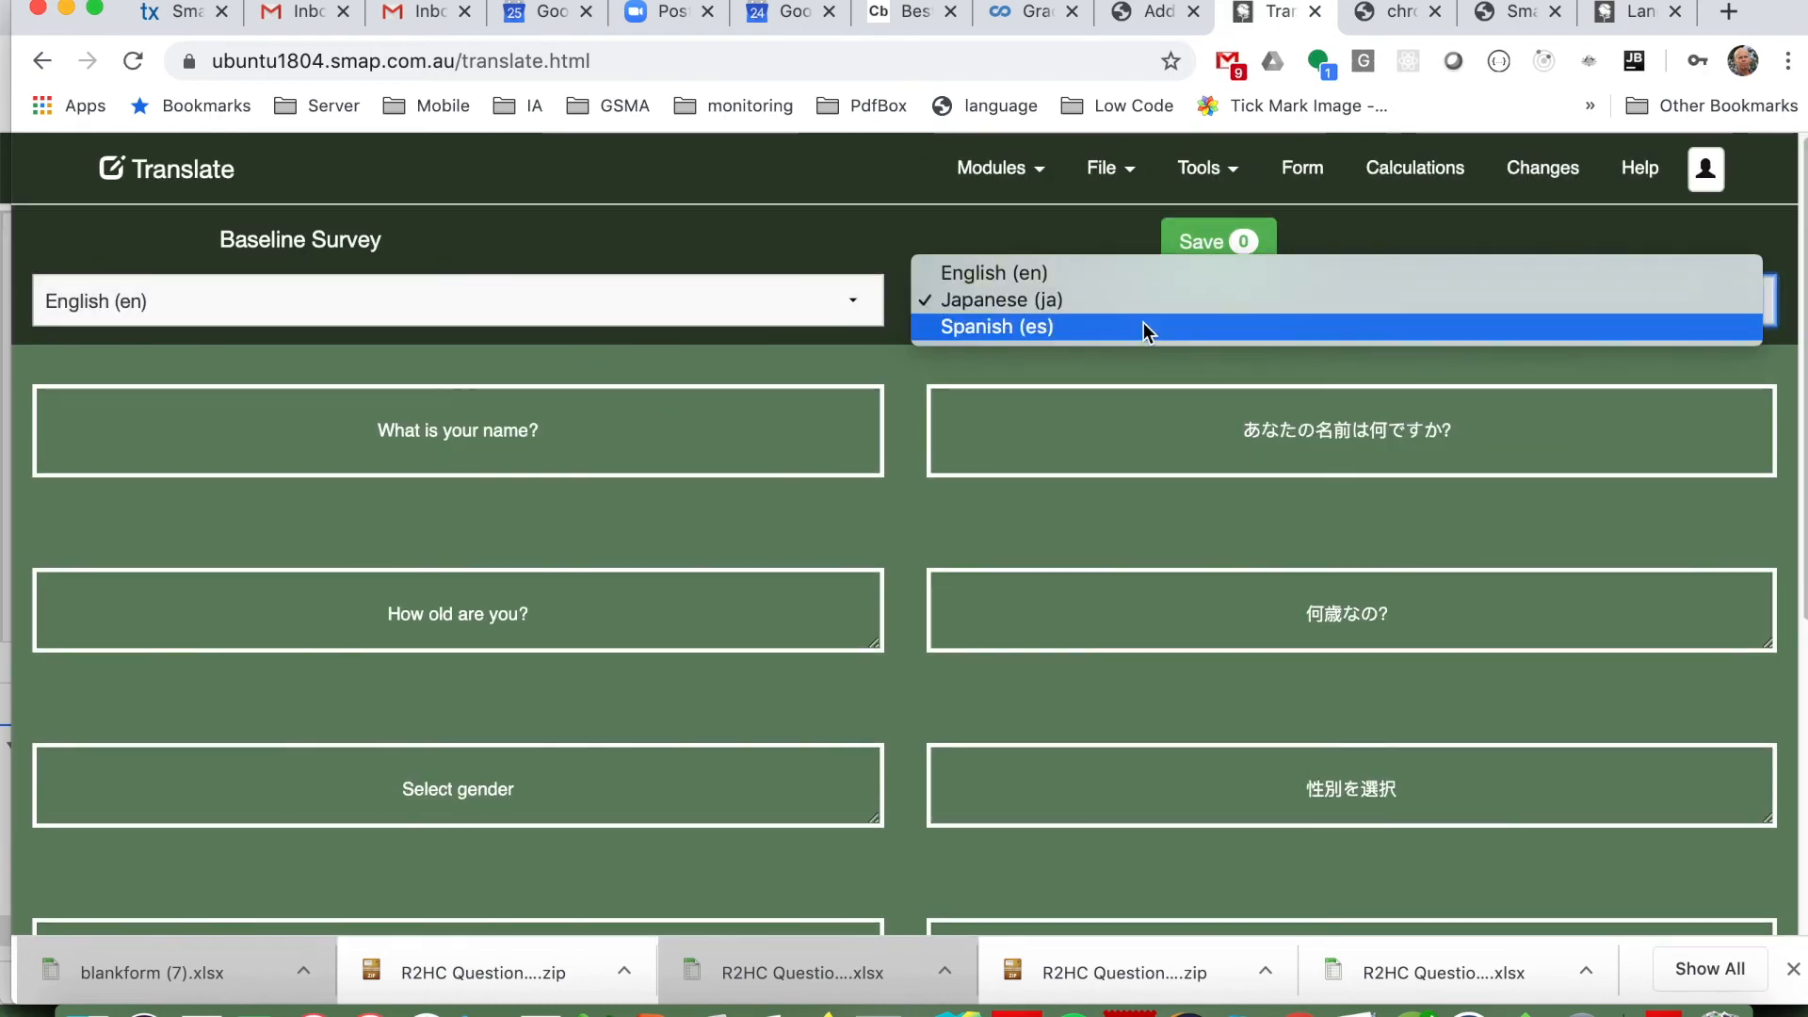
{"action": "left_click", "coordinate": [1144, 328]}
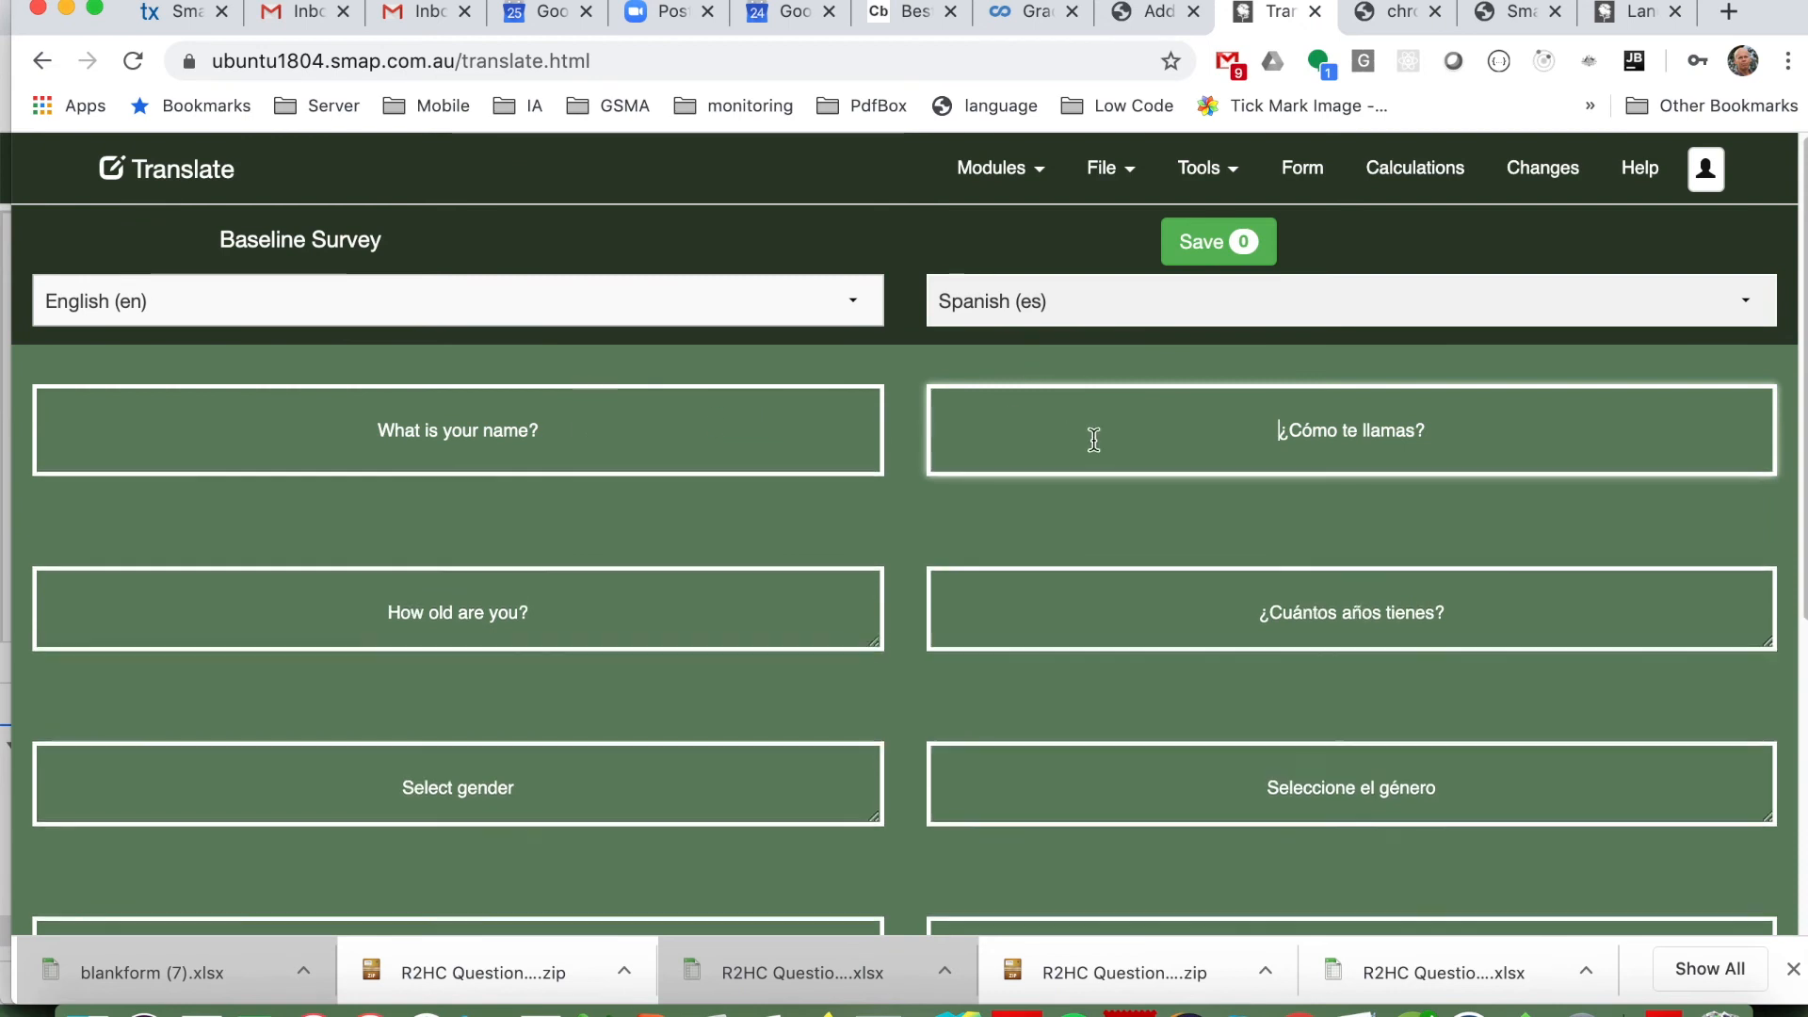
Step: Switch the comparison language from Spanish to Japanese (ja) and open the Auto Translate settings
{"action": "left_click", "coordinate": [1093, 315]}
{"action": "left_click", "coordinate": [1076, 275]}
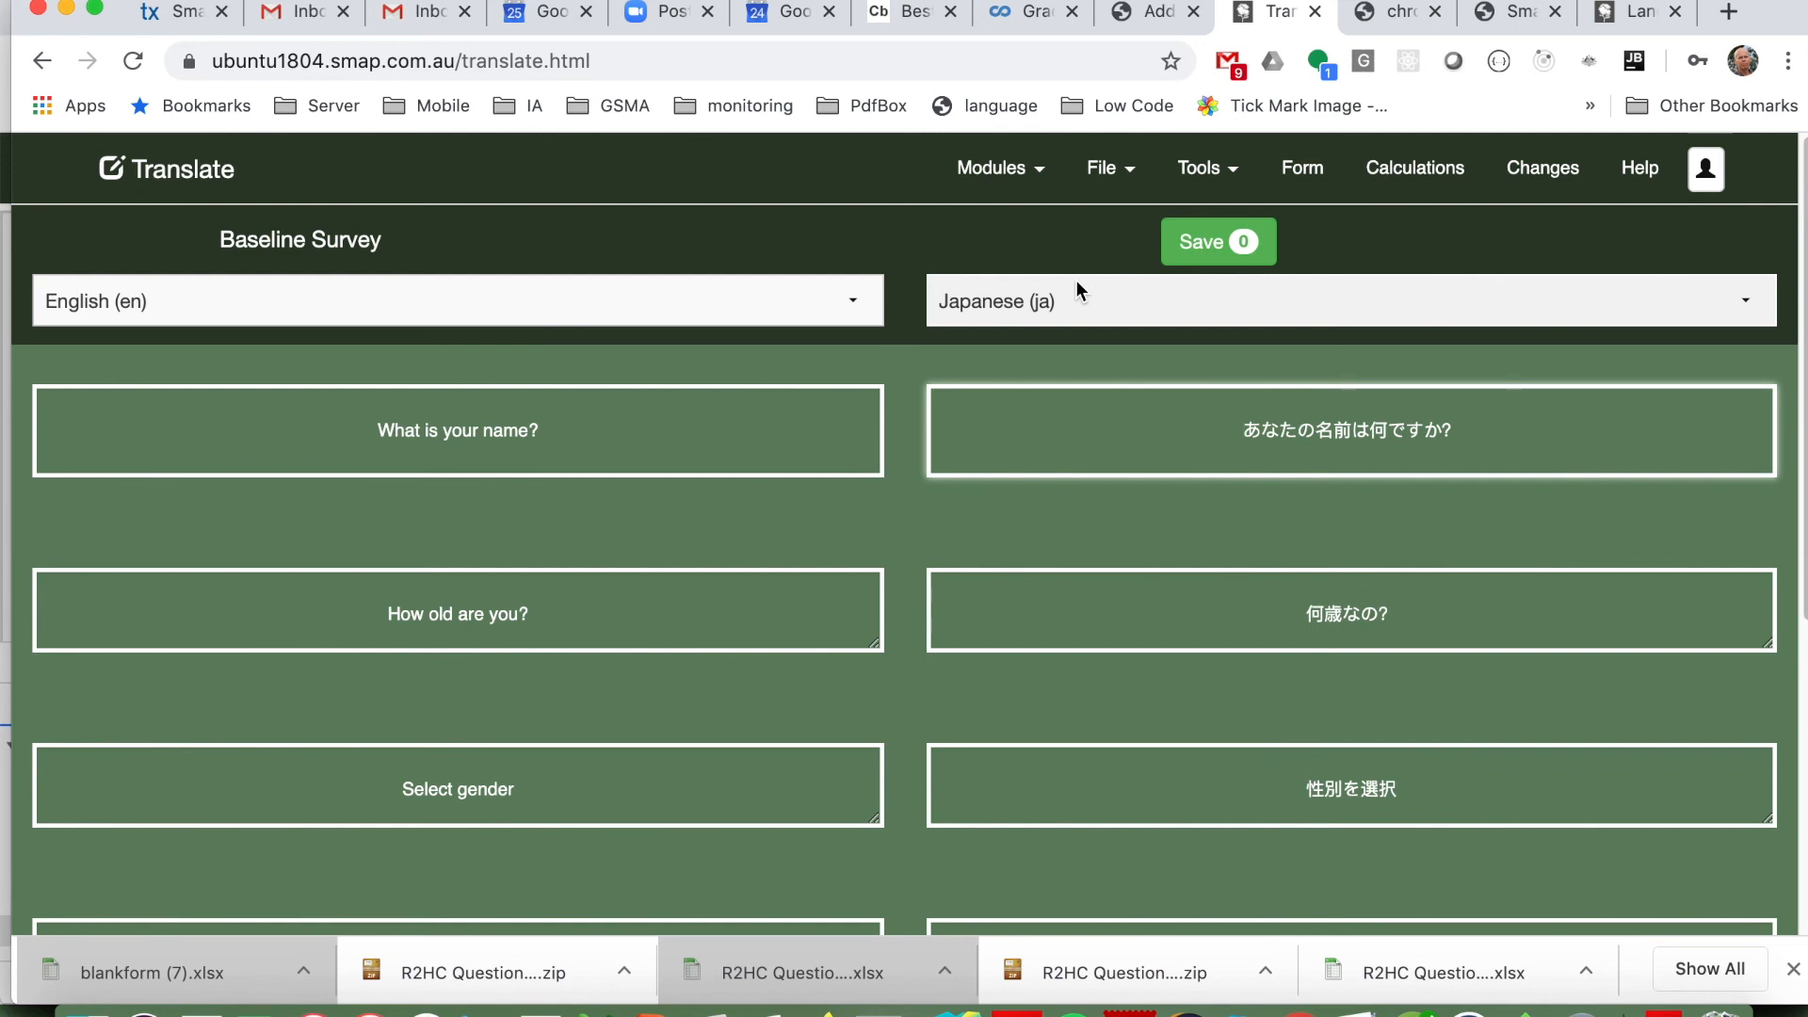
{"action": "left_click", "coordinate": [1200, 177]}
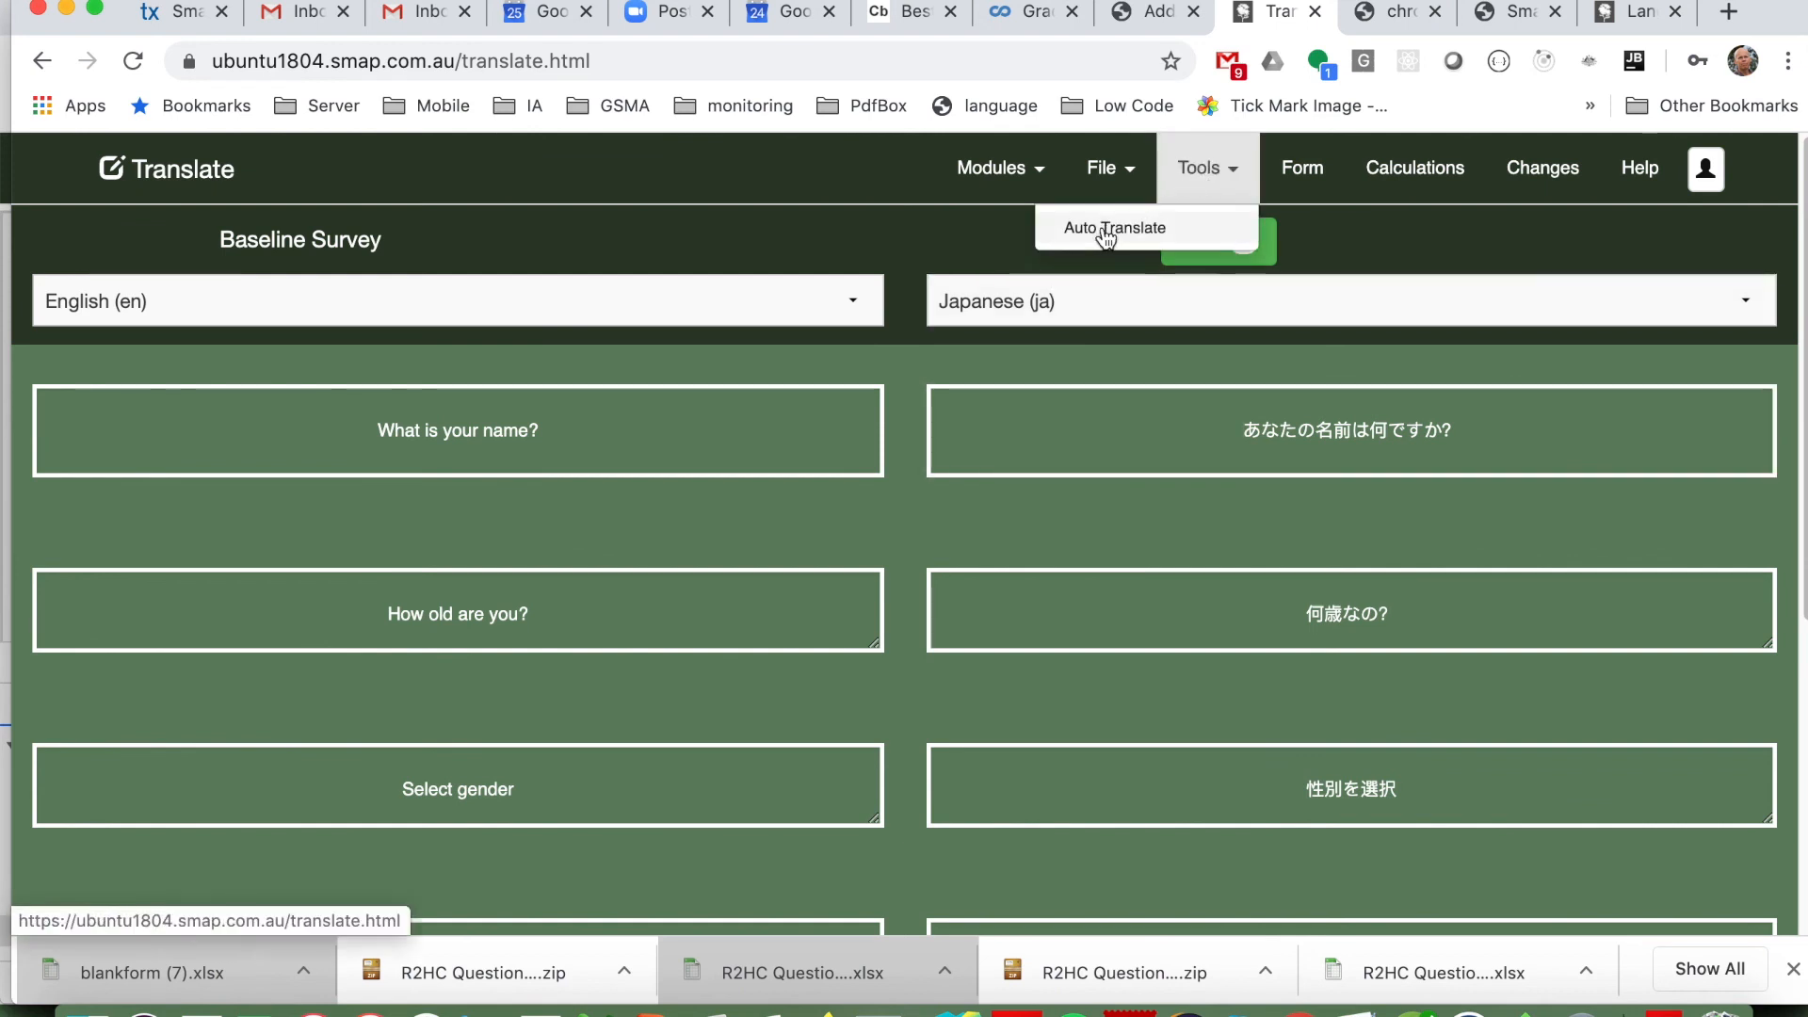
{"action": "left_click", "coordinate": [1107, 233]}
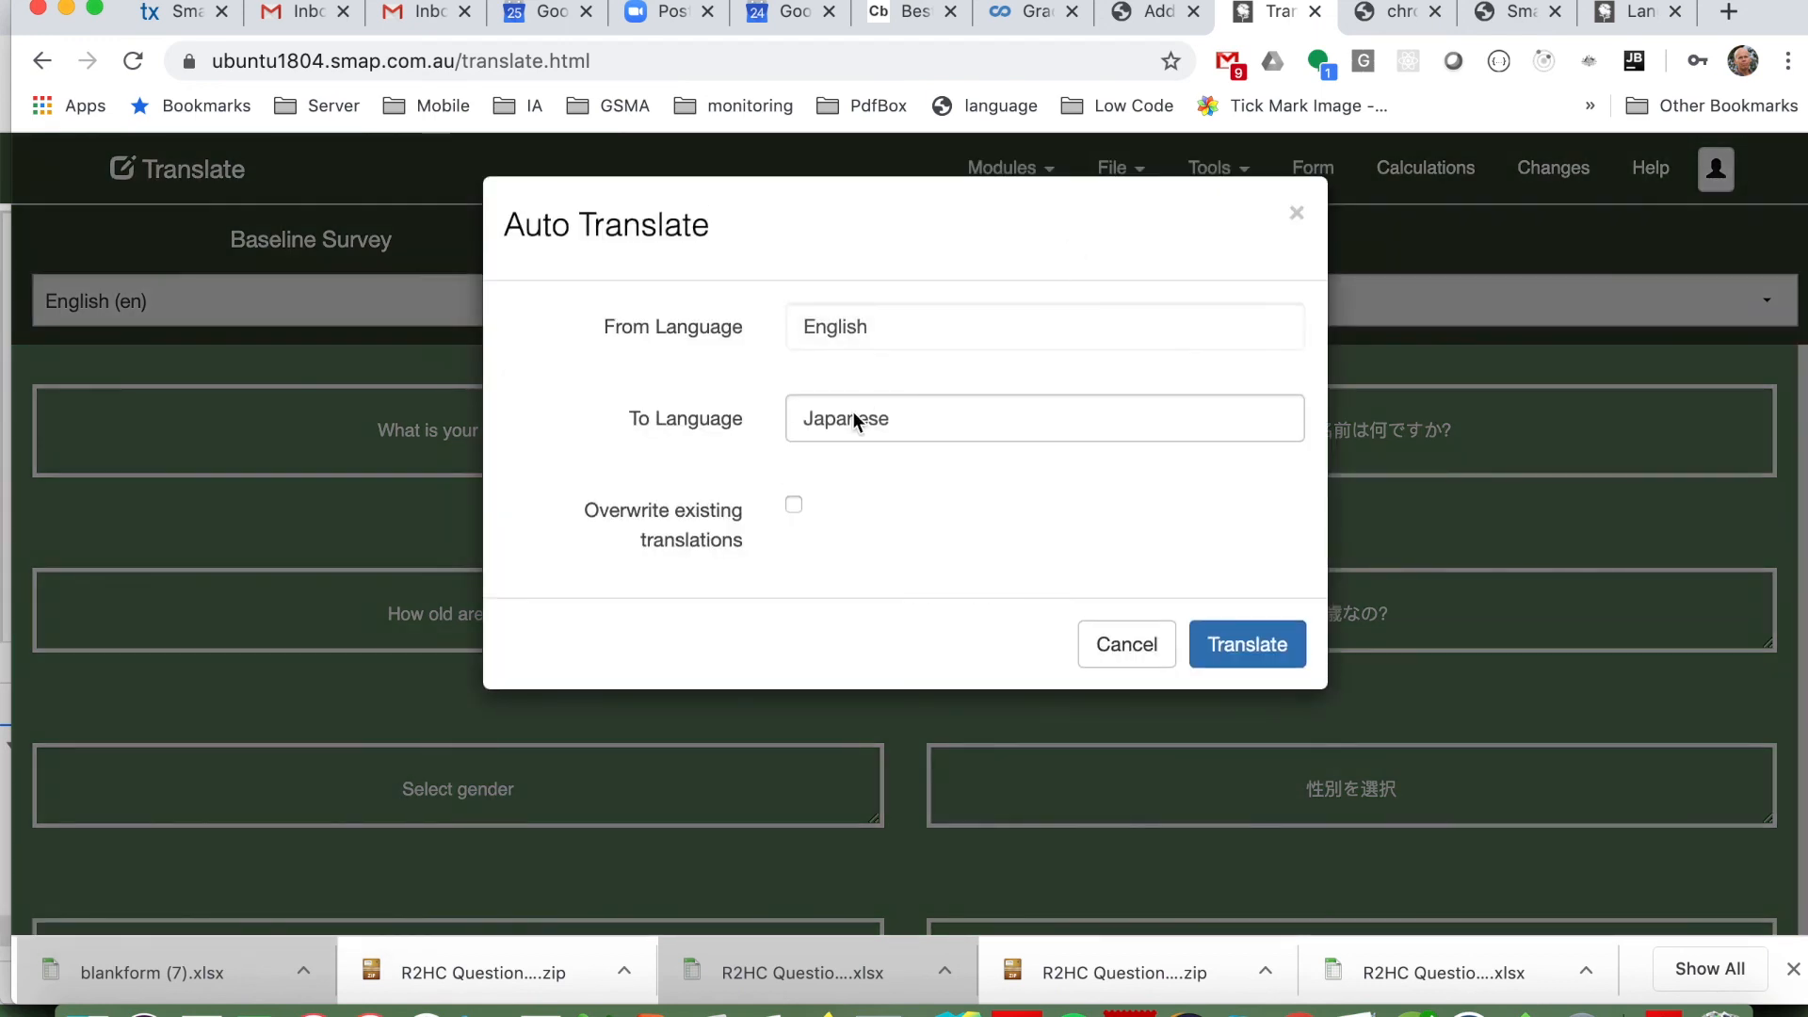
Step: Auto-translate the Japanese column's texts from English to Thai, with overwriting of existing translations enabled
{"action": "left_click", "coordinate": [855, 421]}
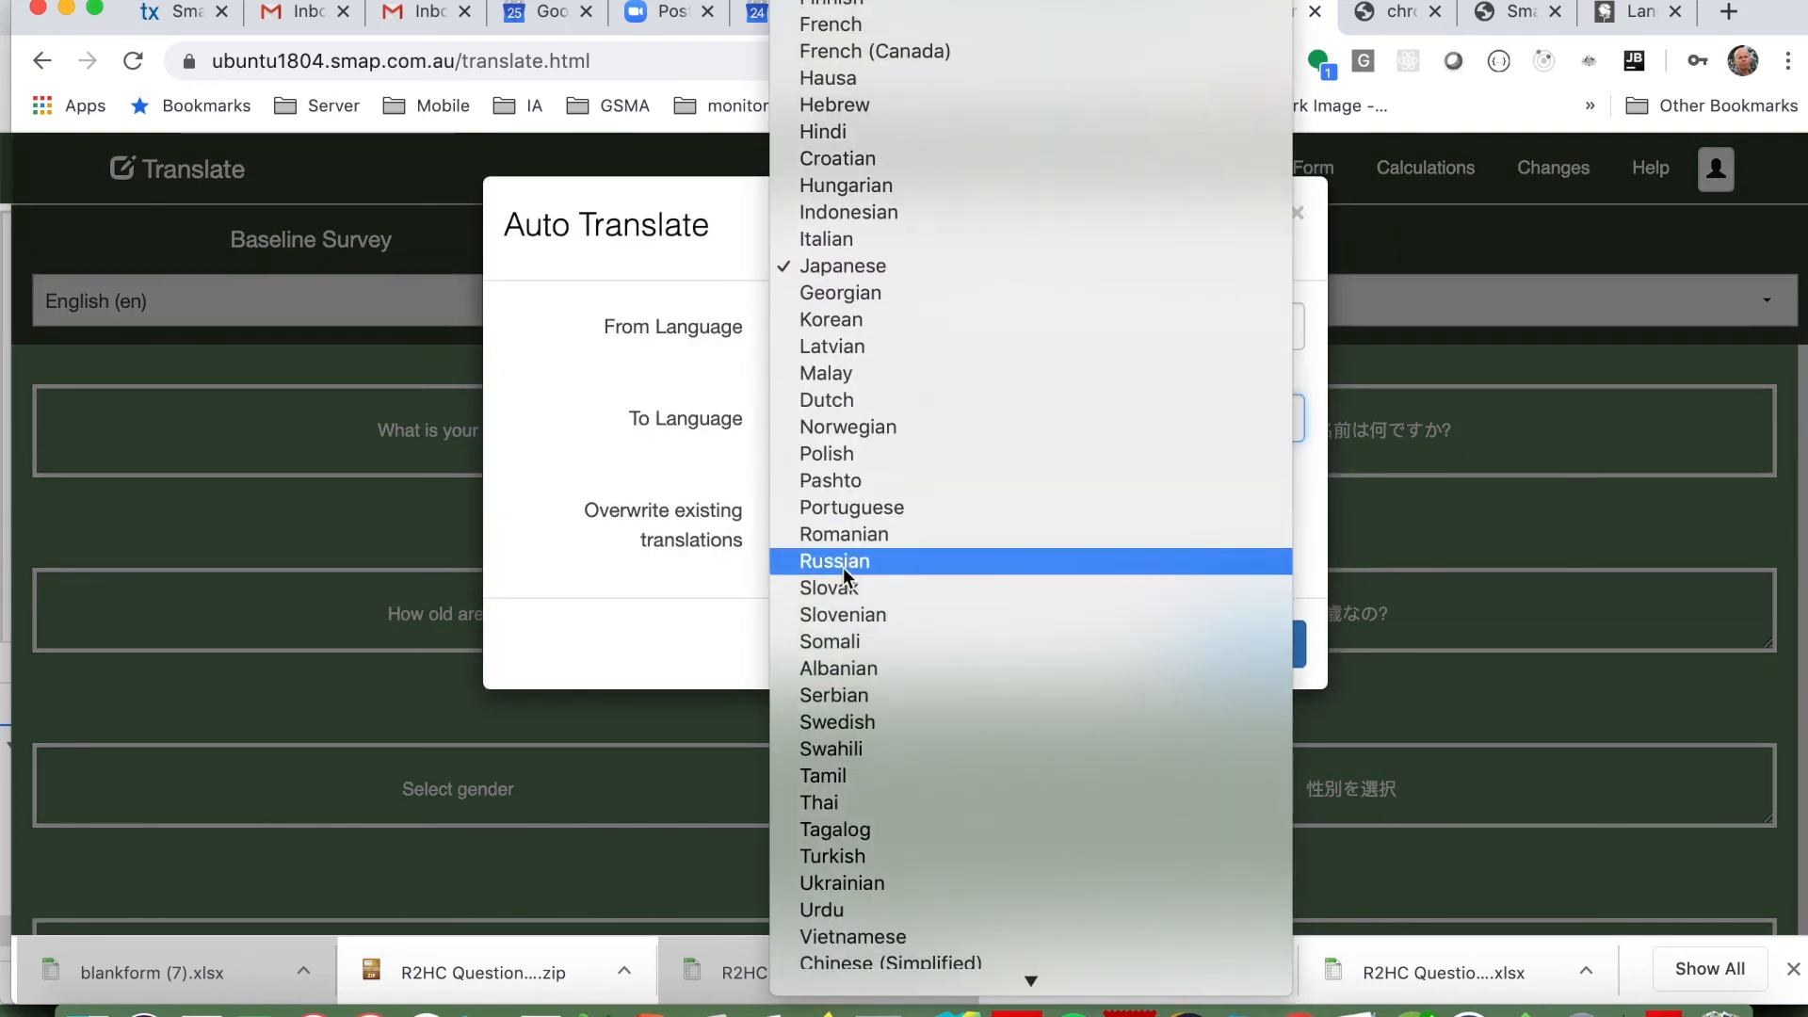
{"action": "scroll", "coordinate": [845, 574], "scroll_direction": "up", "scroll_amount": 5}
{"action": "scroll", "coordinate": [845, 575], "scroll_direction": "up", "scroll_amount": 1}
{"action": "scroll", "coordinate": [848, 577], "scroll_direction": "down", "scroll_amount": 5}
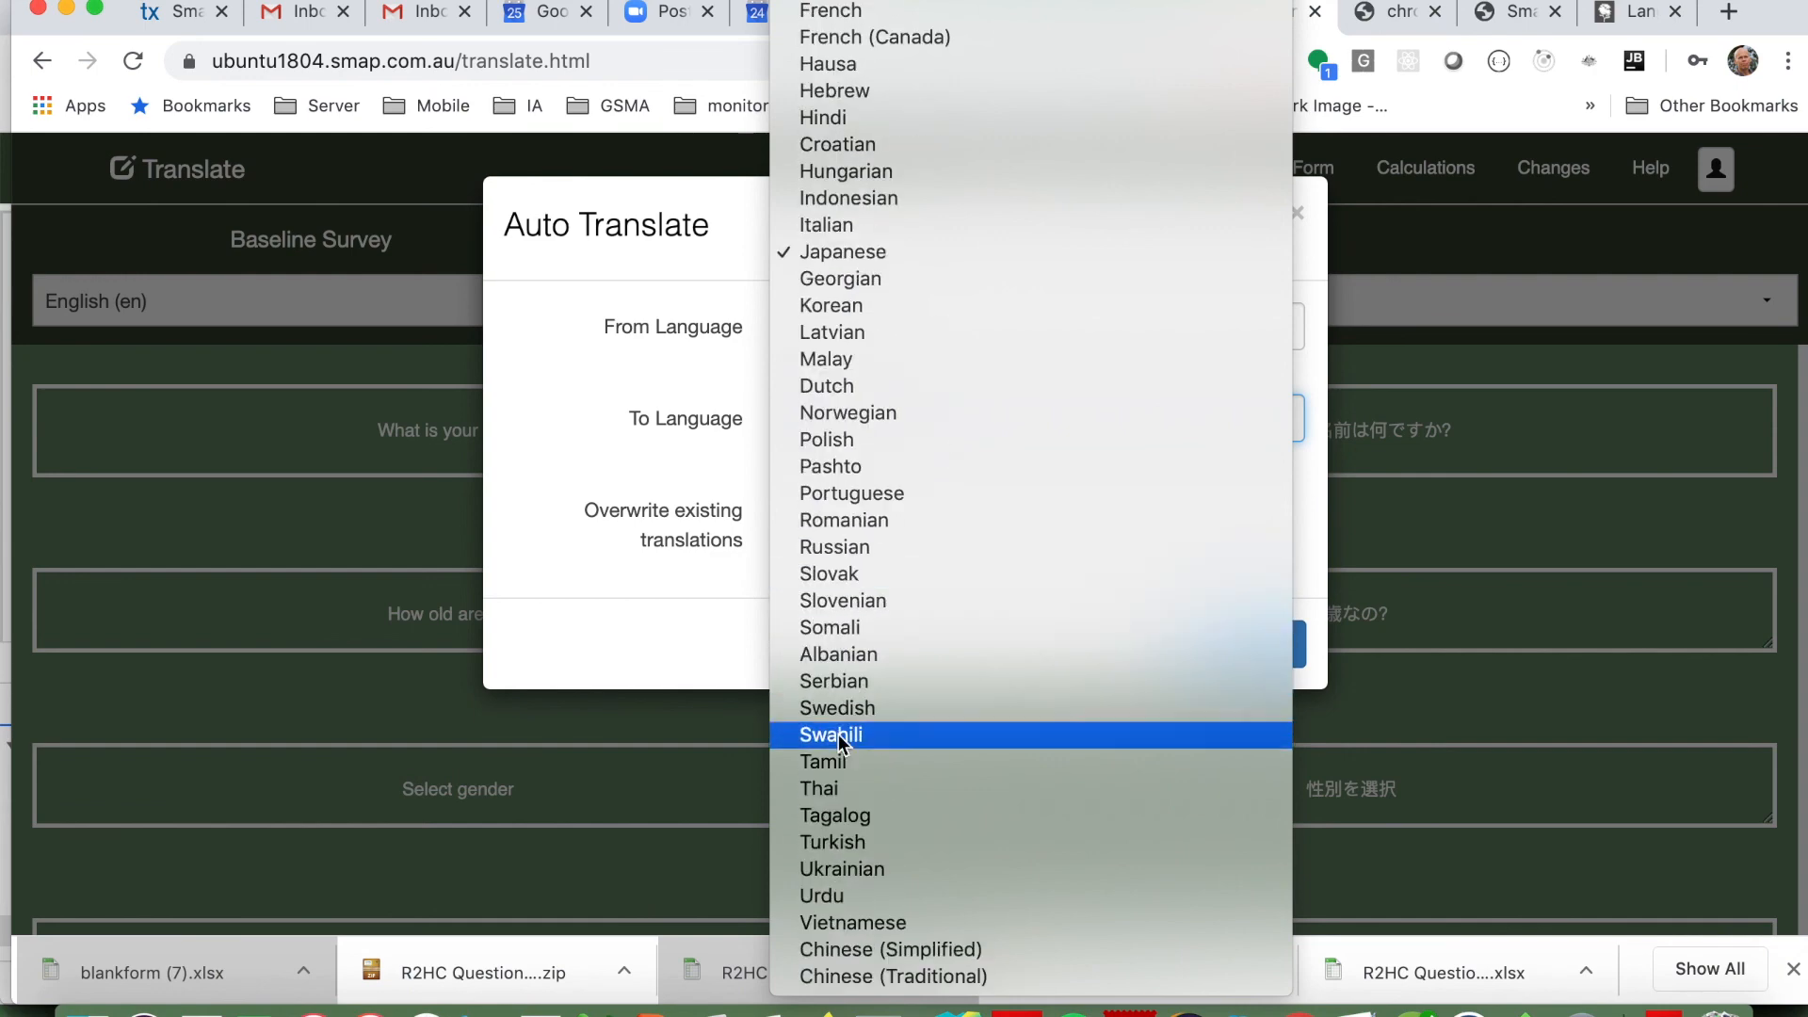
{"action": "left_click", "coordinate": [839, 788]}
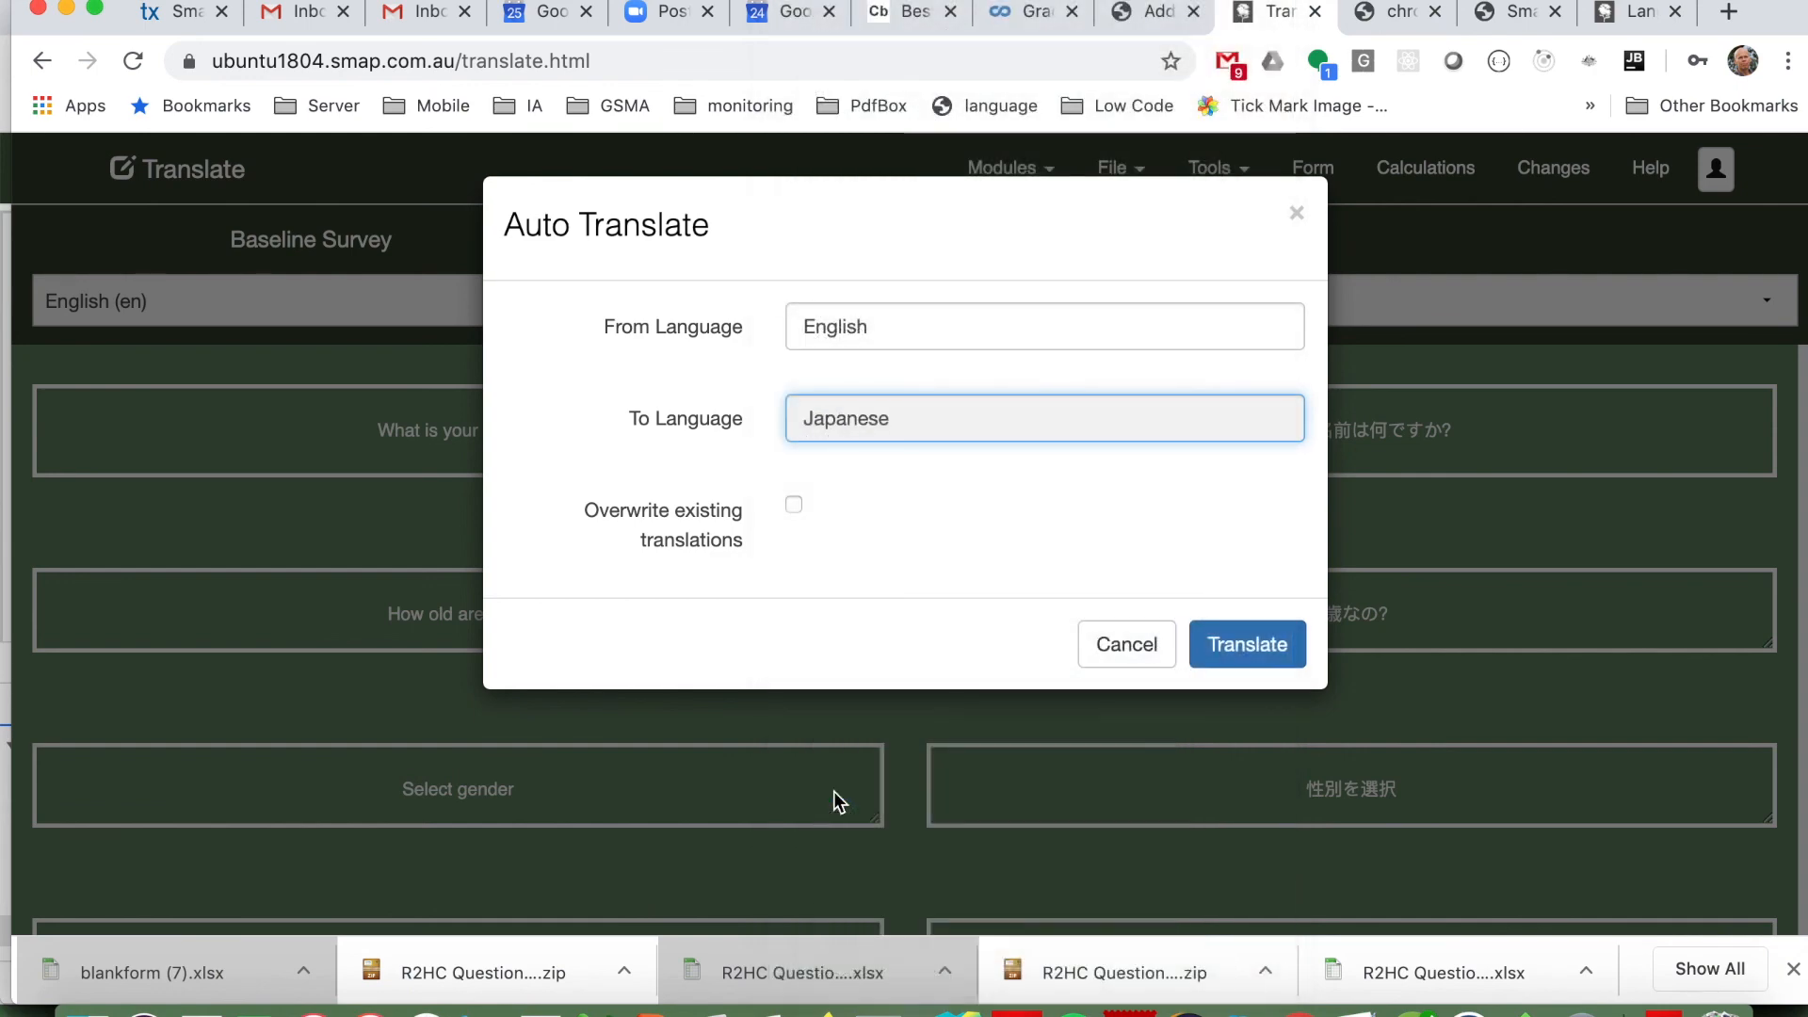
{"action": "left_click", "coordinate": [796, 507]}
{"action": "left_click", "coordinate": [1215, 662]}
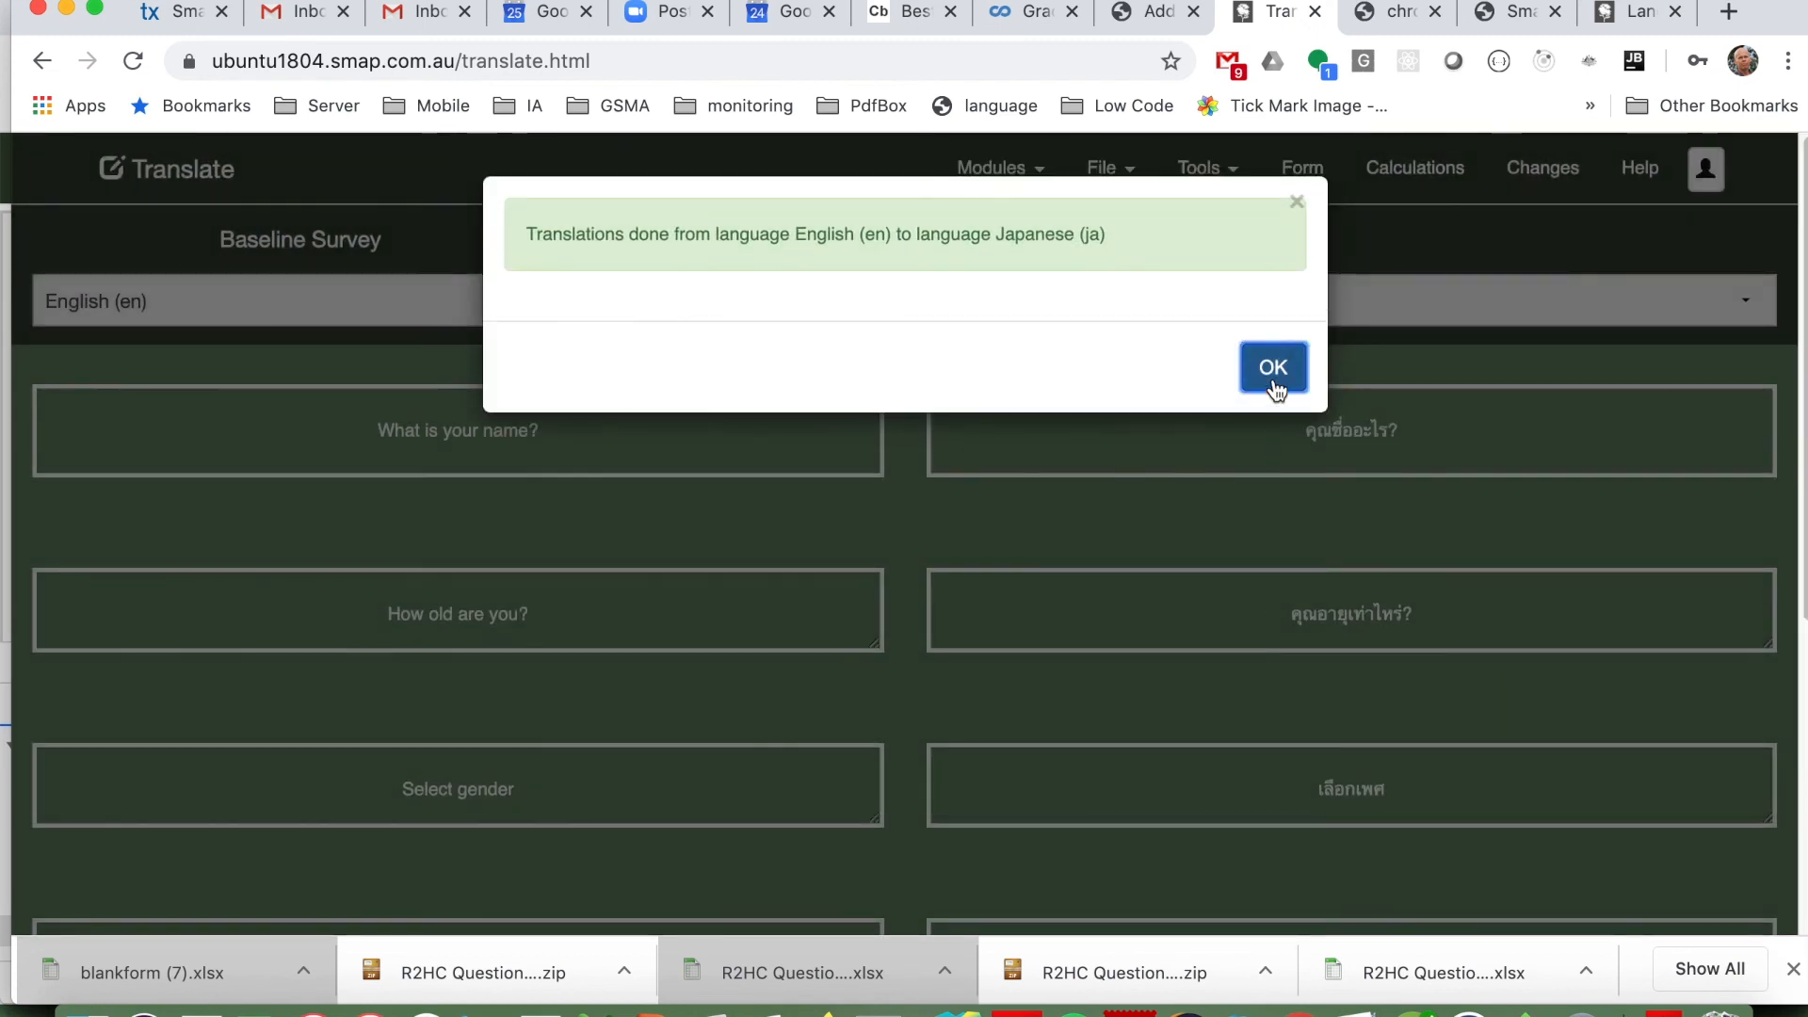
{"action": "left_click", "coordinate": [1275, 369]}
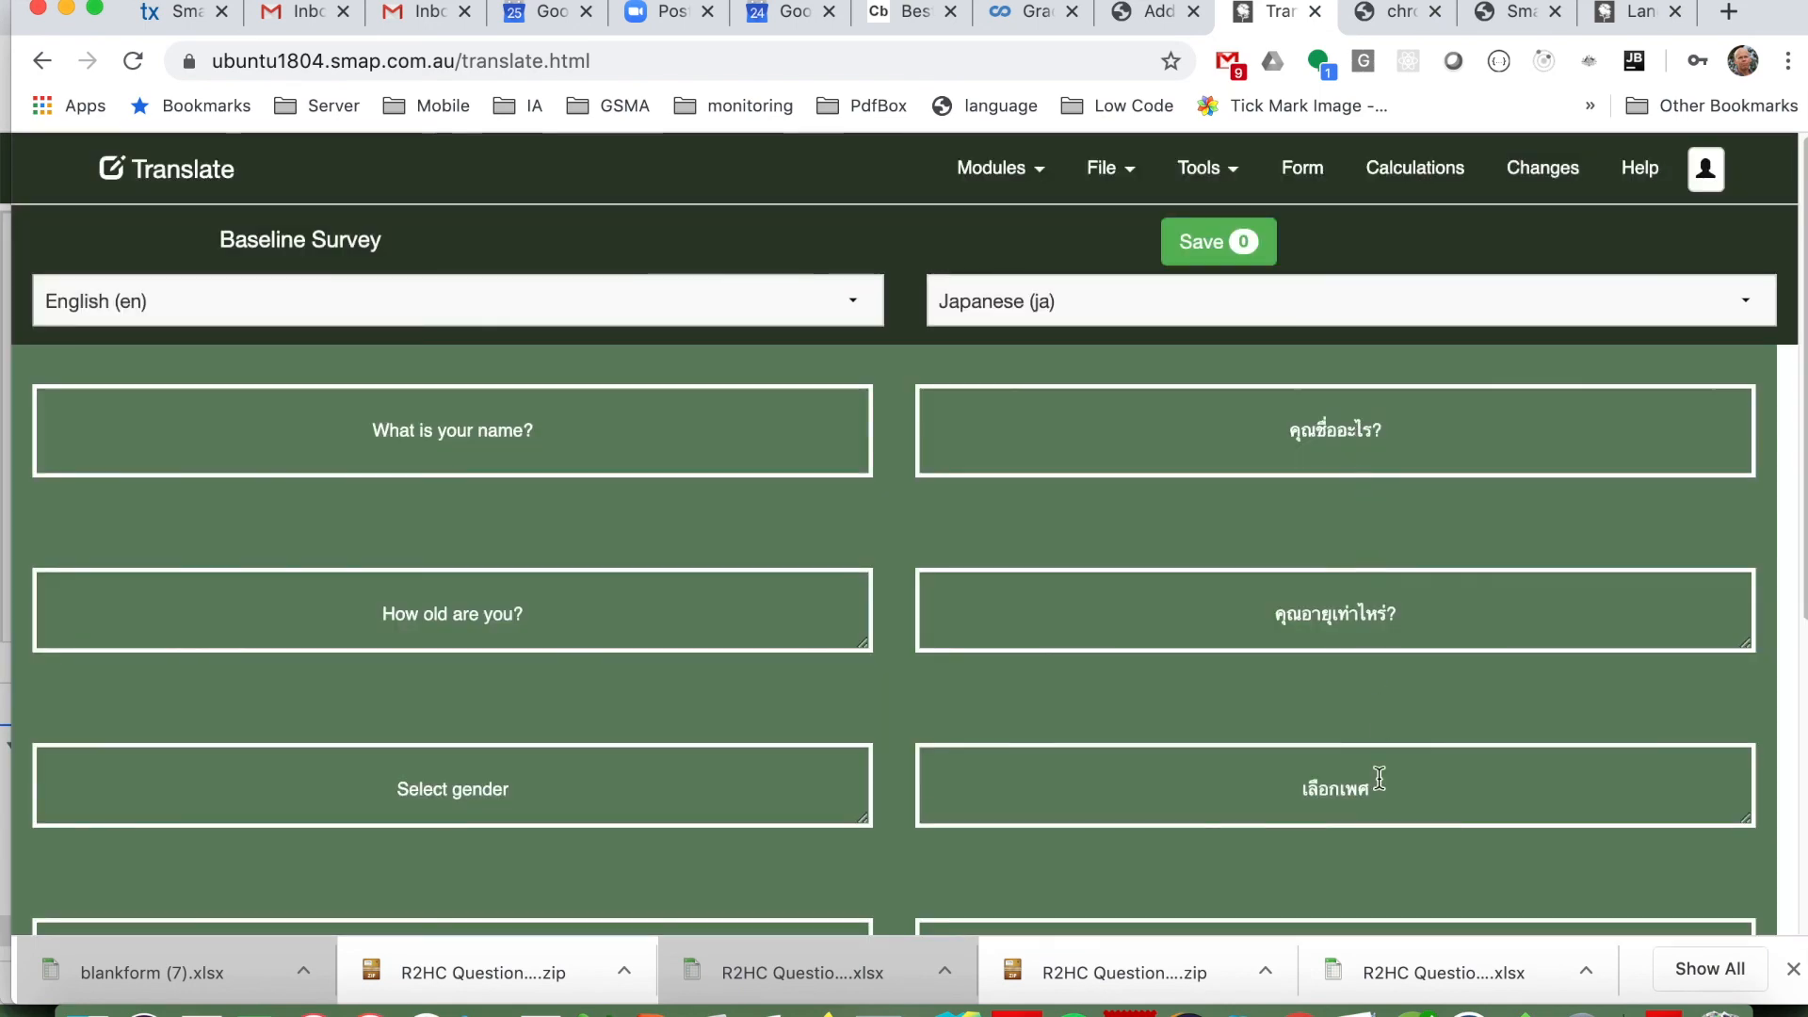